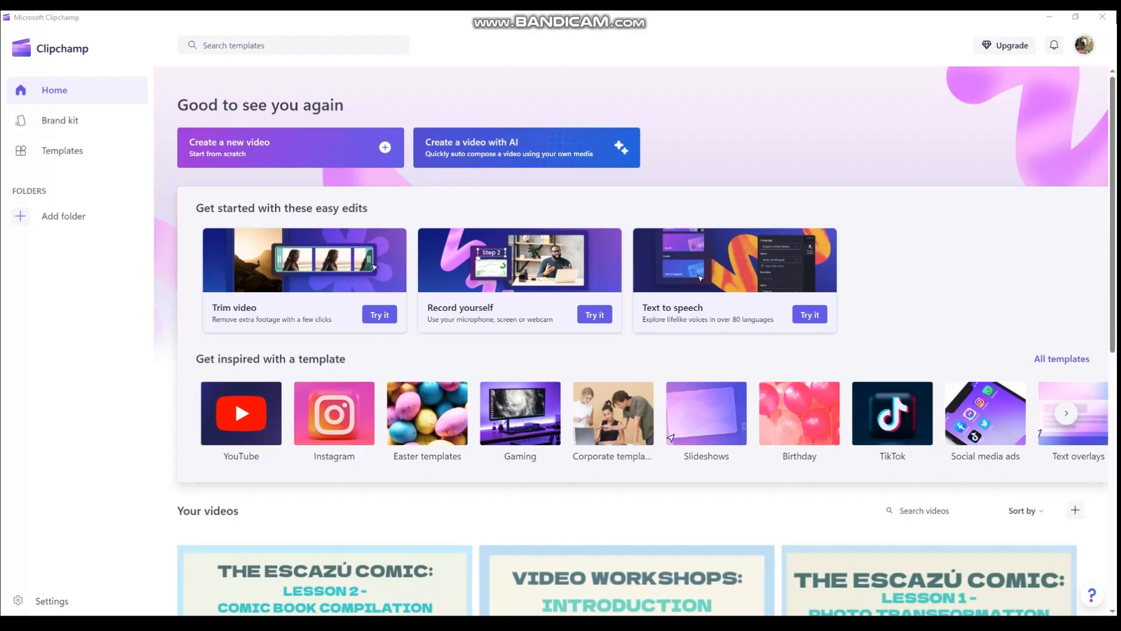
Look over the existing videos and the template categories on the home page
scroll(671, 437, "down", 7)
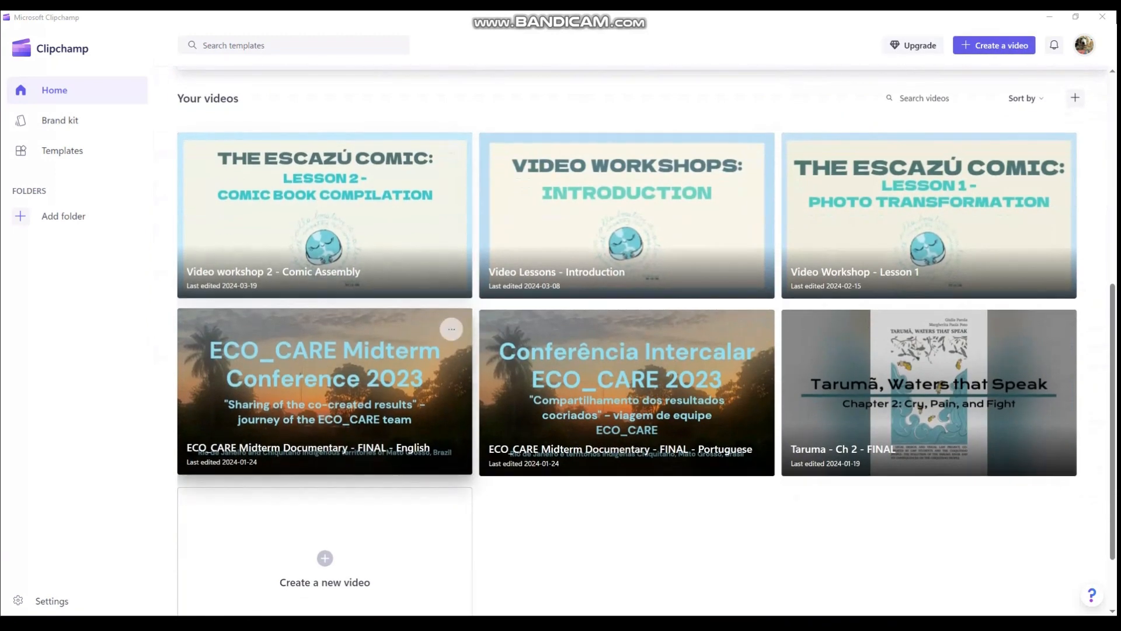
scroll(671, 190, "up", 7)
scroll(670, 191, "down", 4)
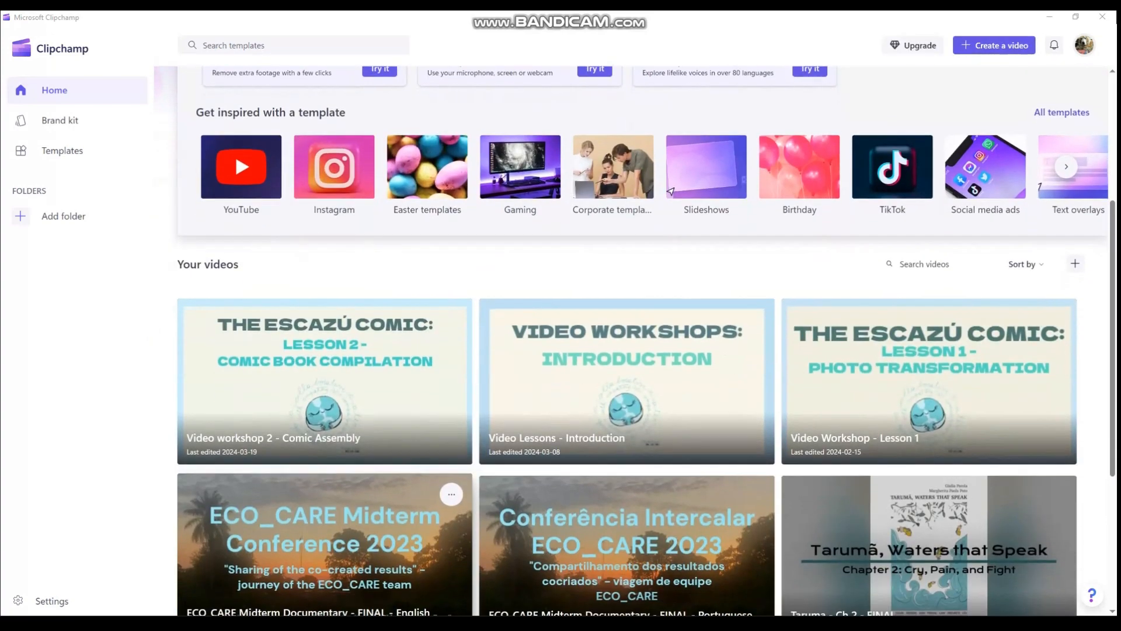
scroll(325, 526, "down", 2)
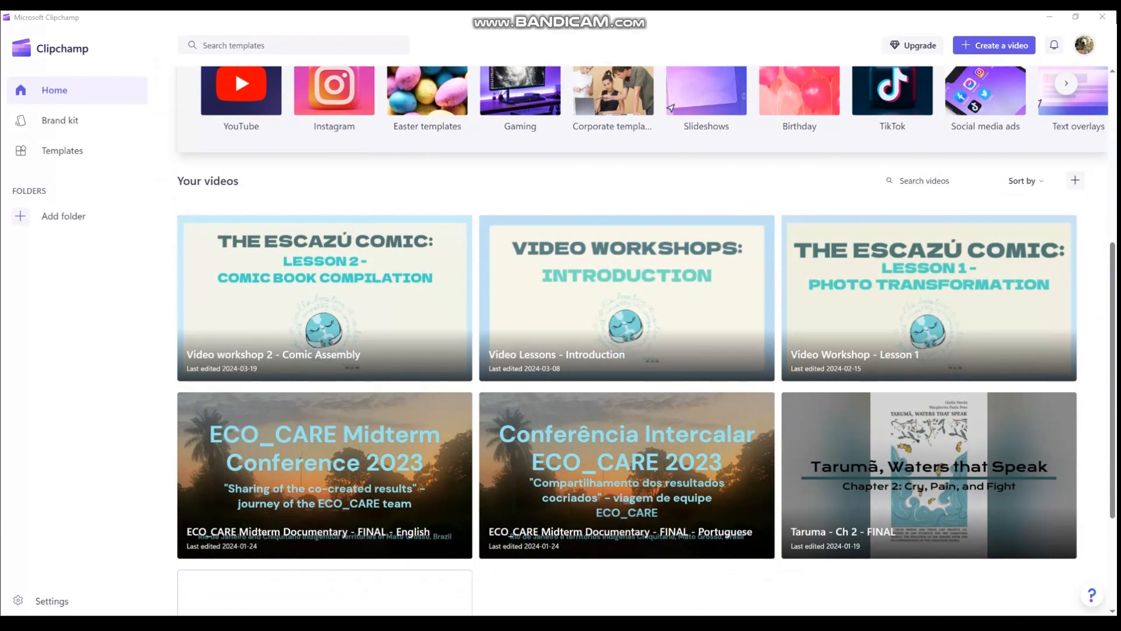
scroll(630, 338, "up", 7)
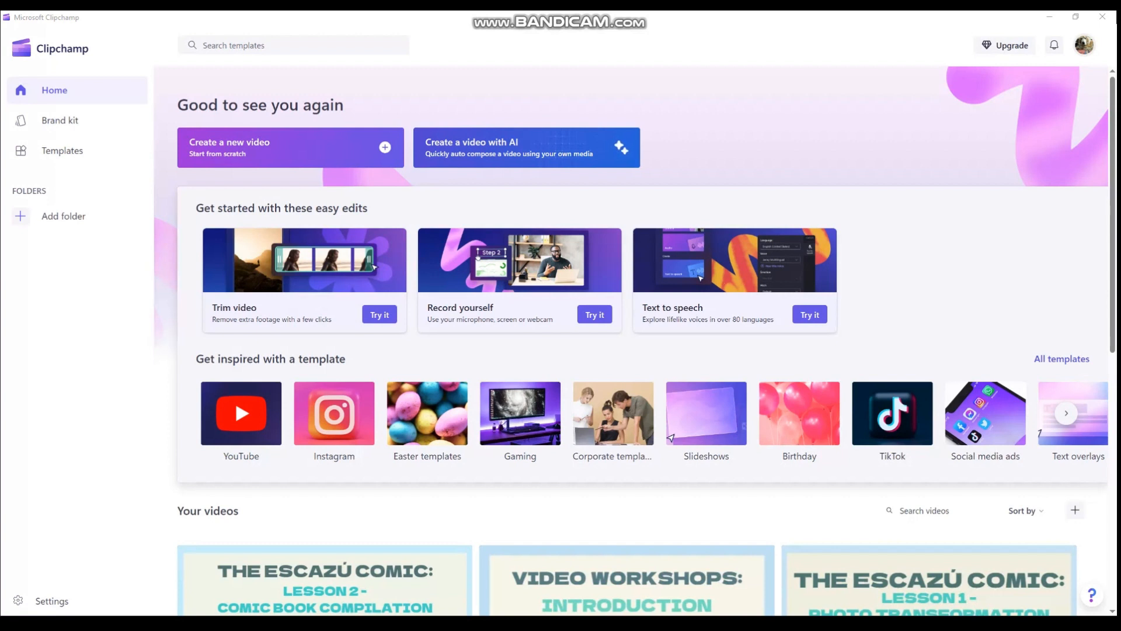
left_click(1066, 413)
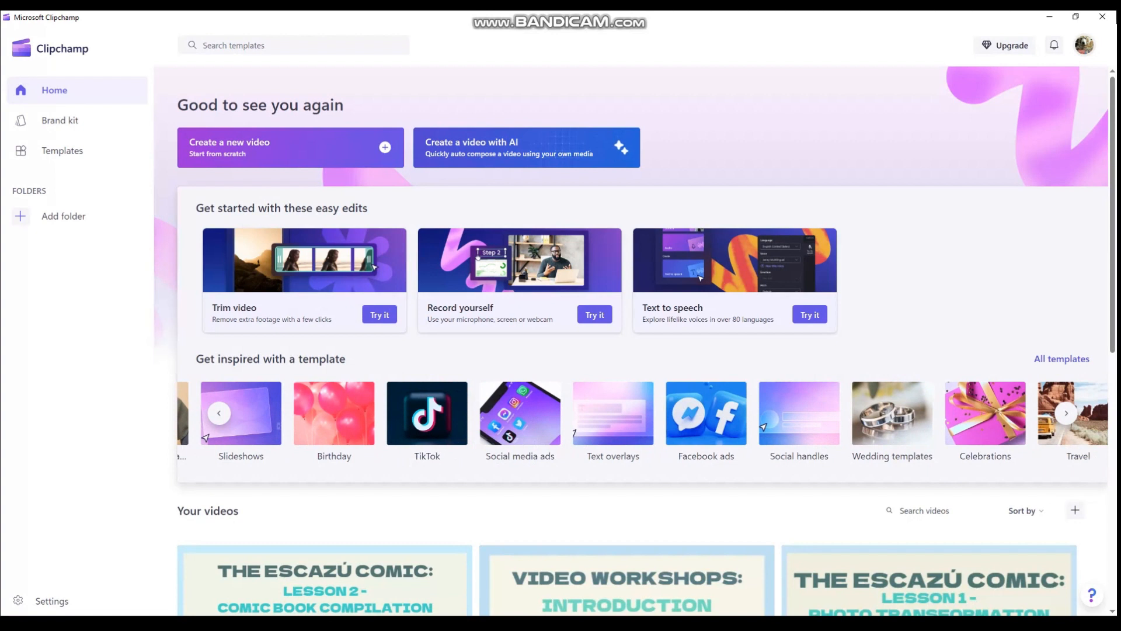
left_click(1066, 413)
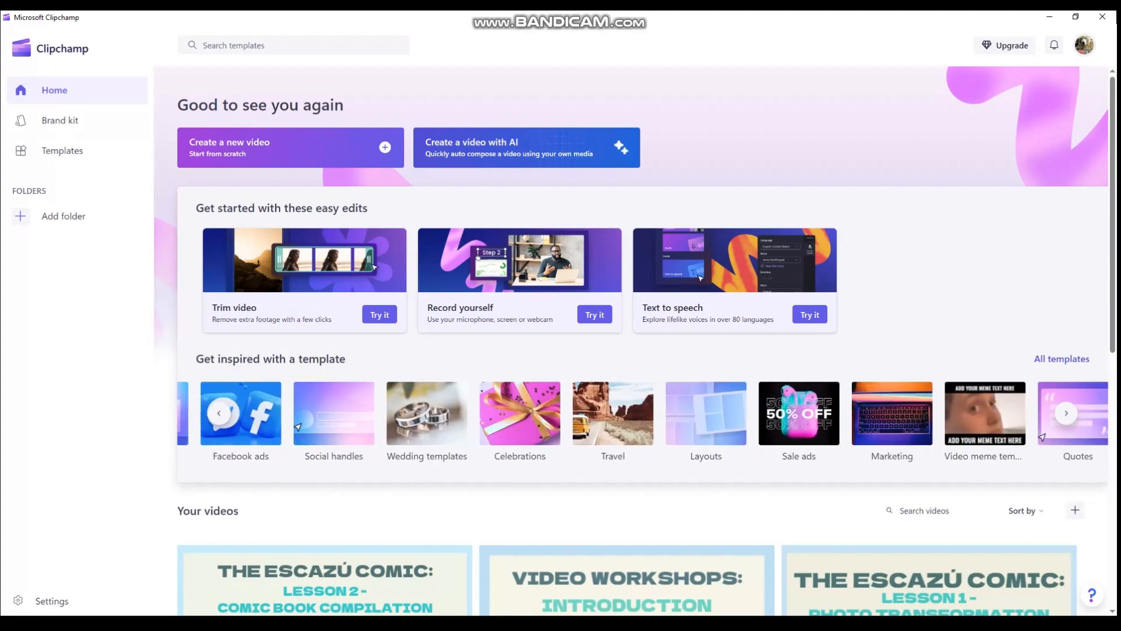
left_click(1067, 413)
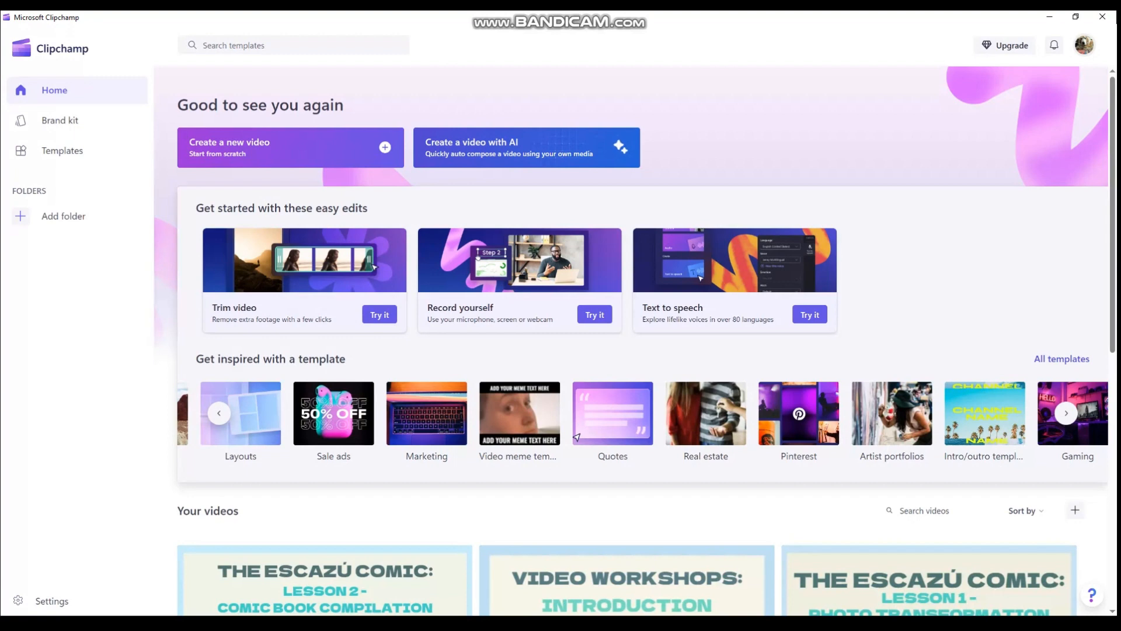
scroll(577, 437, "down", 8)
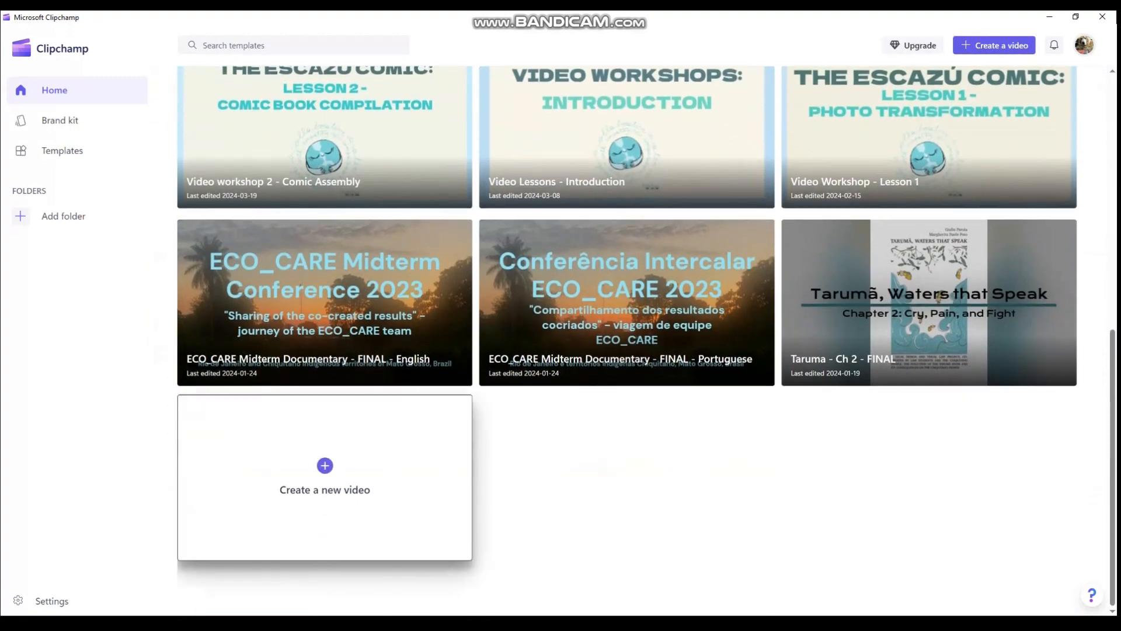
scroll(324, 467, "up", 3)
scroll(325, 468, "down", 3)
scroll(576, 437, "up", 8)
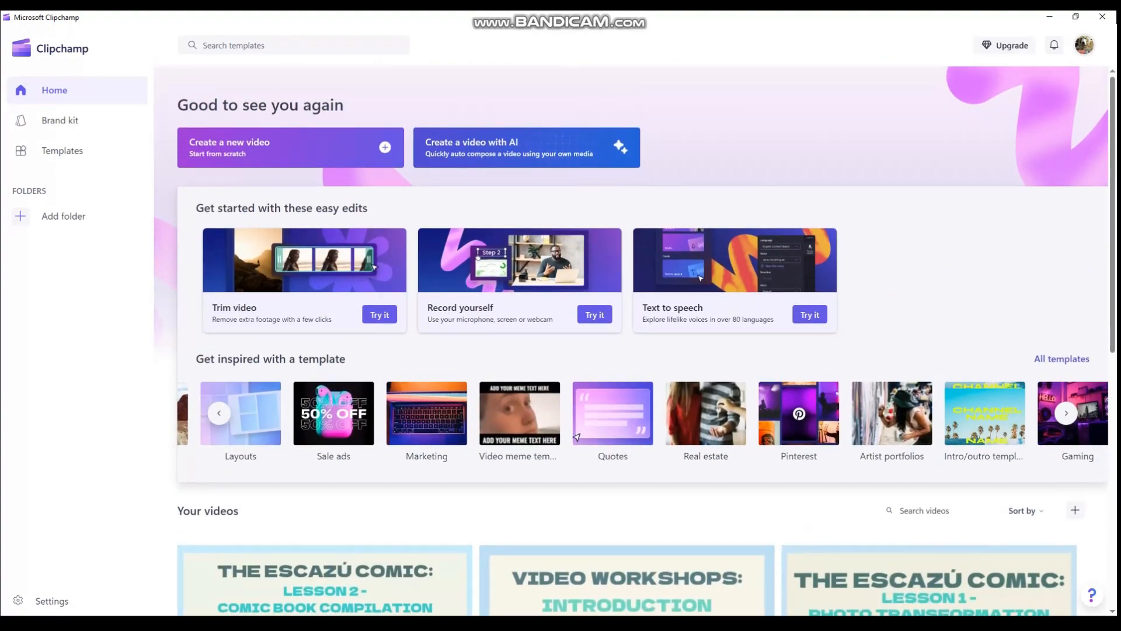
Start a new video from scratch, import the drawings, and place "7. Suru Sulla Riva Del Rio Taruma.jpg" at the timeline's start
left_click(290, 147)
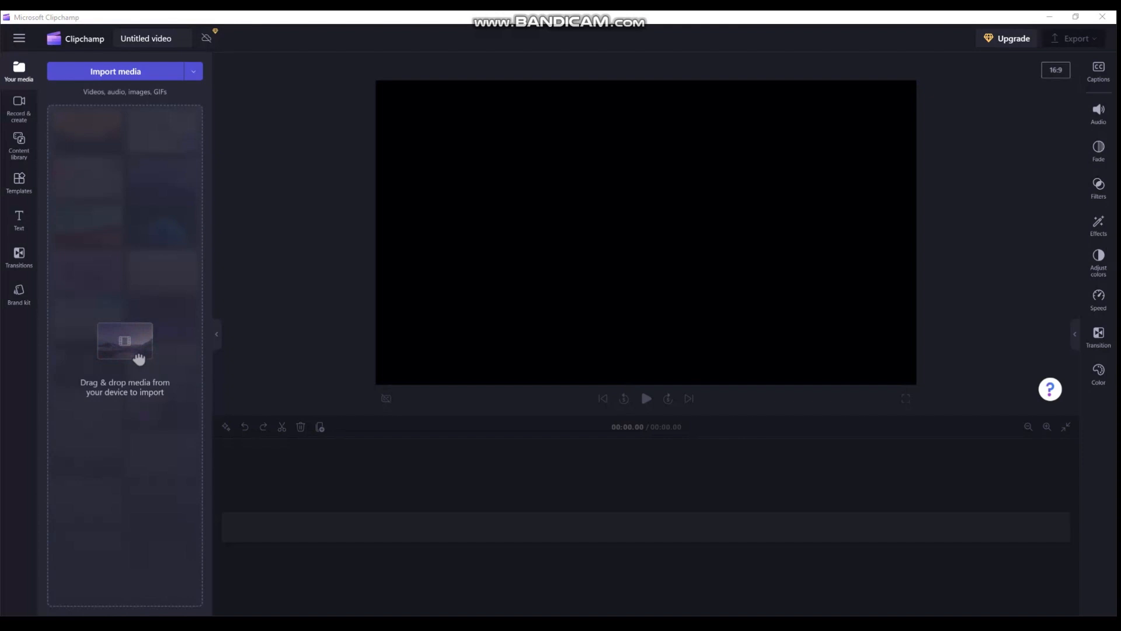
left_click_drag(163, 369, 125, 350)
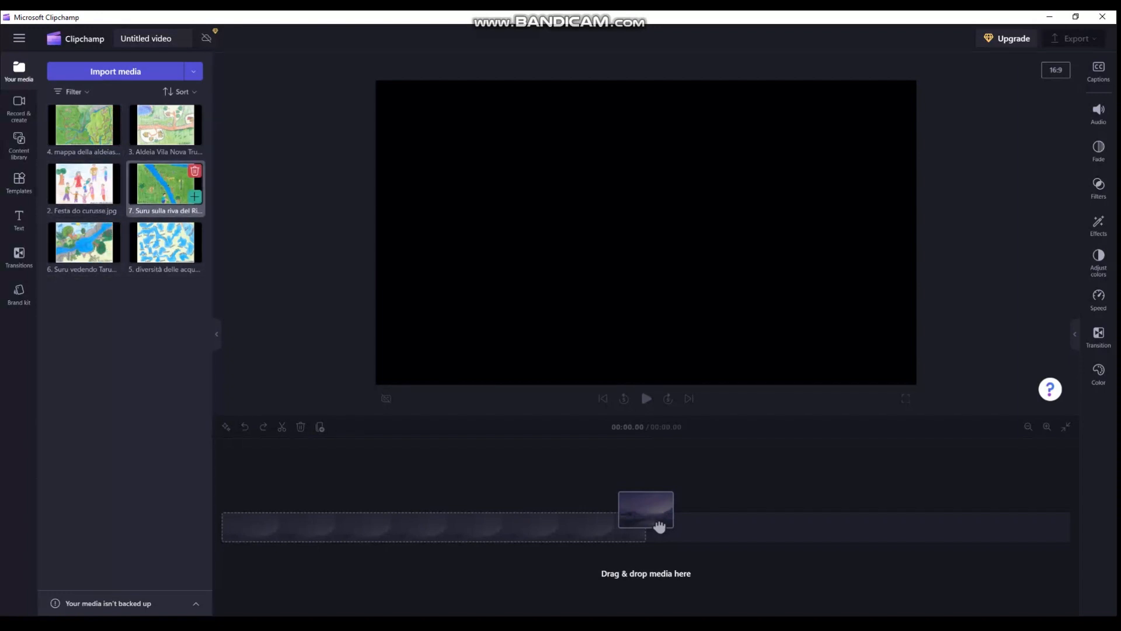
left_click_drag(165, 183, 271, 538)
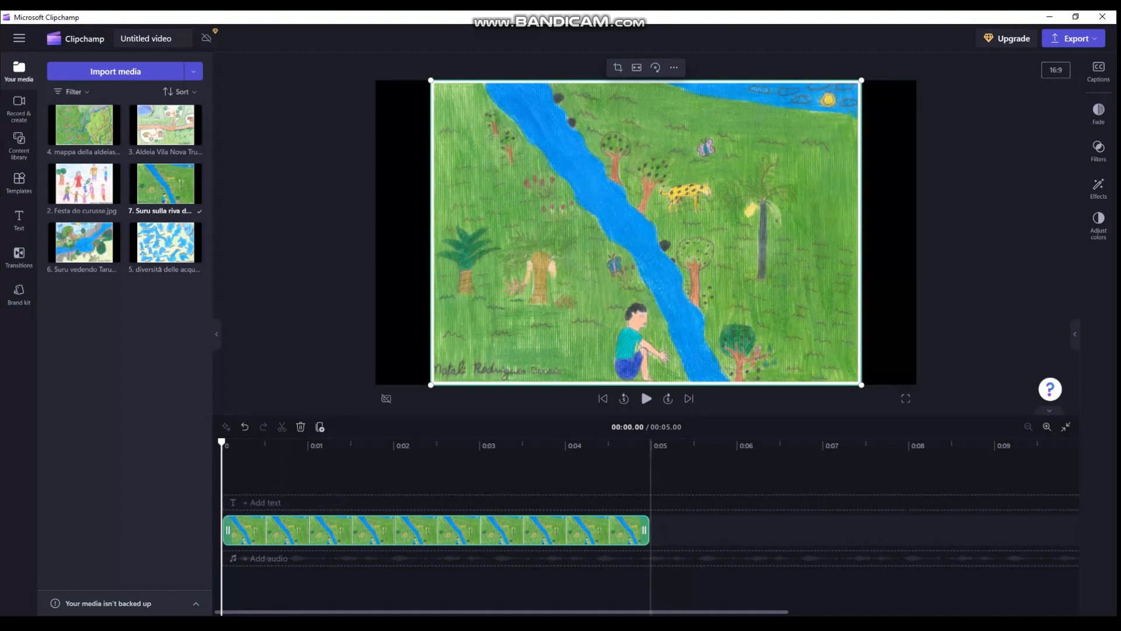
Adjust the river drawing clip's duration to about 4 seconds, preview its playback and return the playhead to the start
left_click_drag(644, 529, 968, 530)
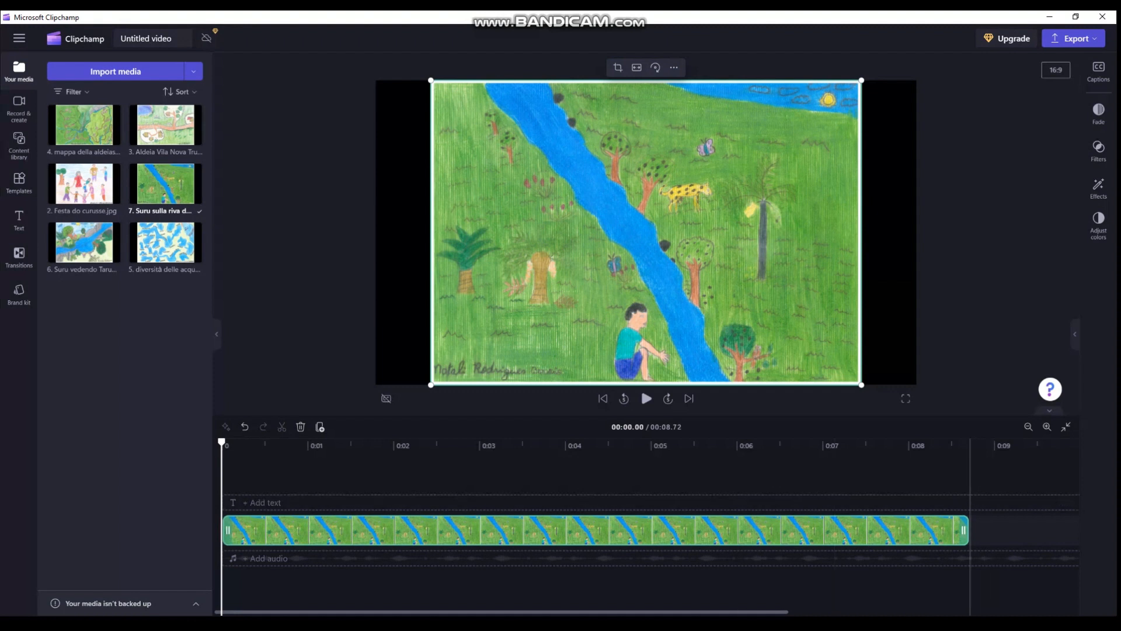
left_click_drag(963, 530, 564, 530)
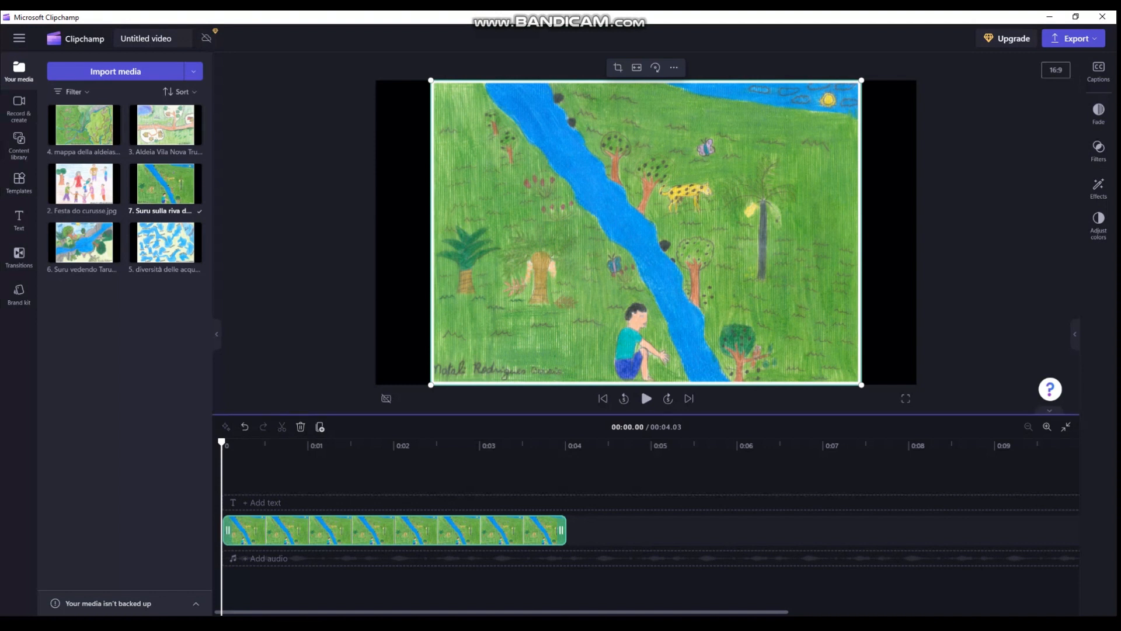
key("space")
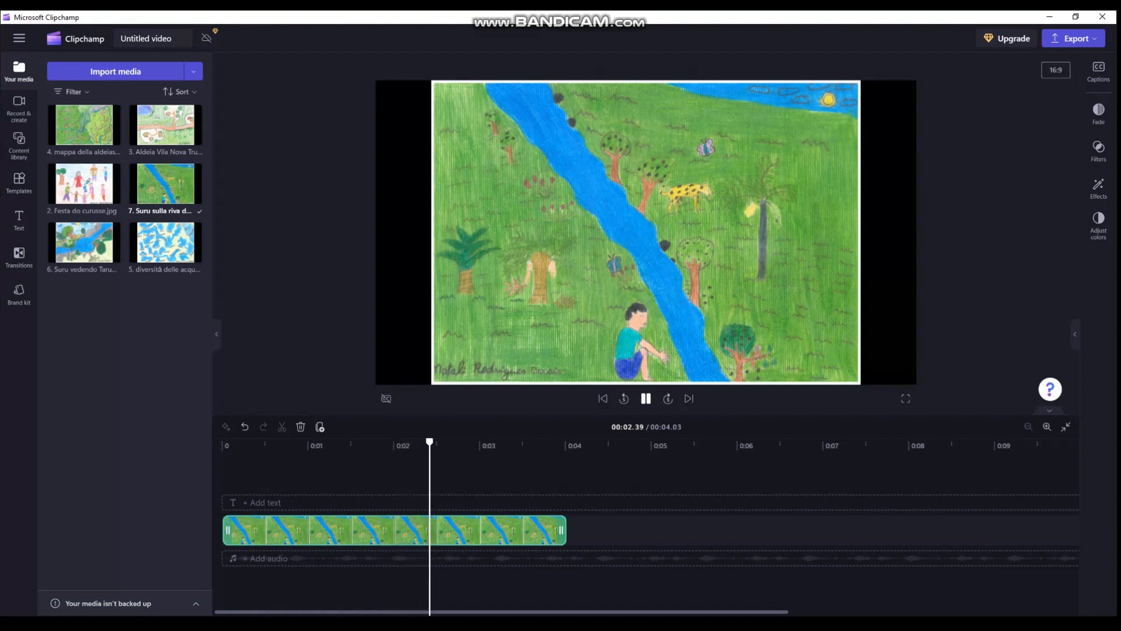
key("space")
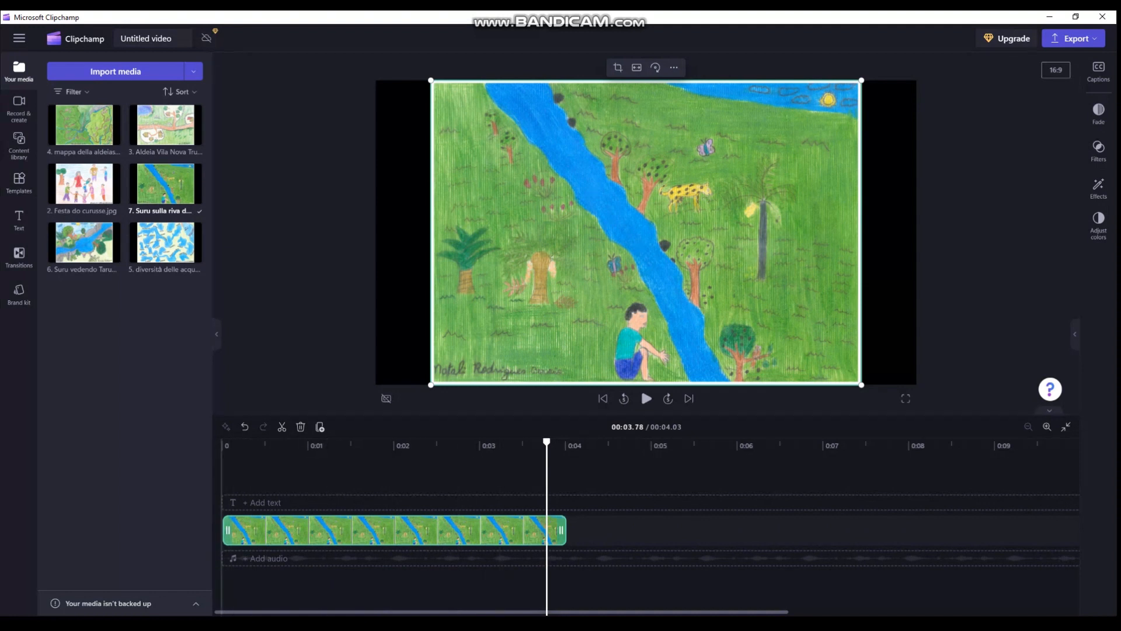
left_click(222, 445)
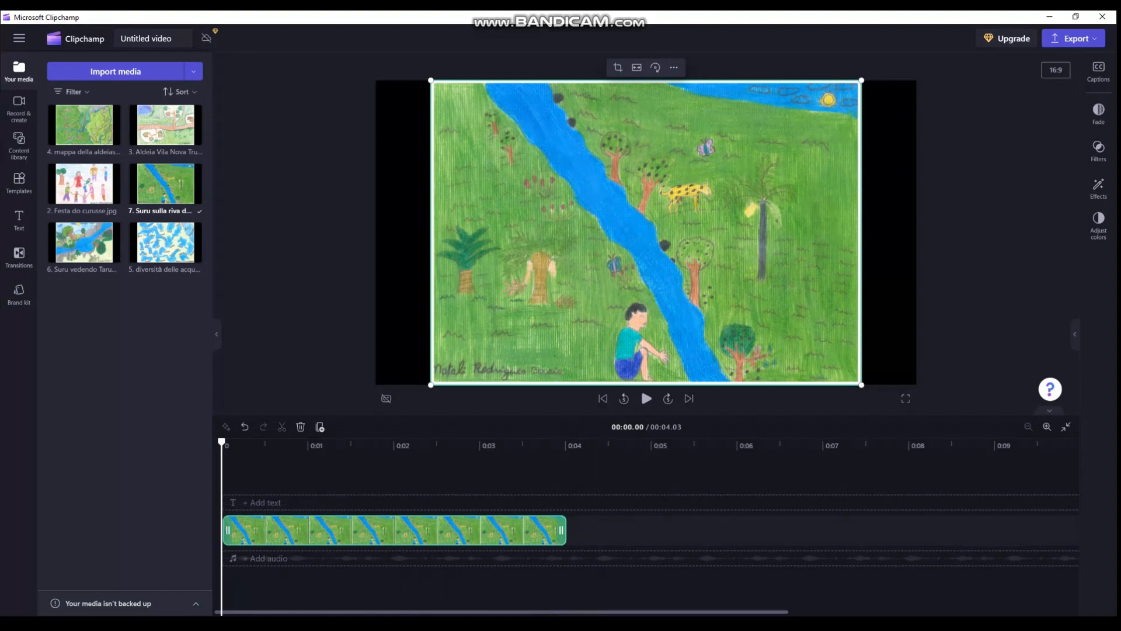
Examine the fade, filter, color adjustment and effect options available for the river drawing clip
left_click(1099, 113)
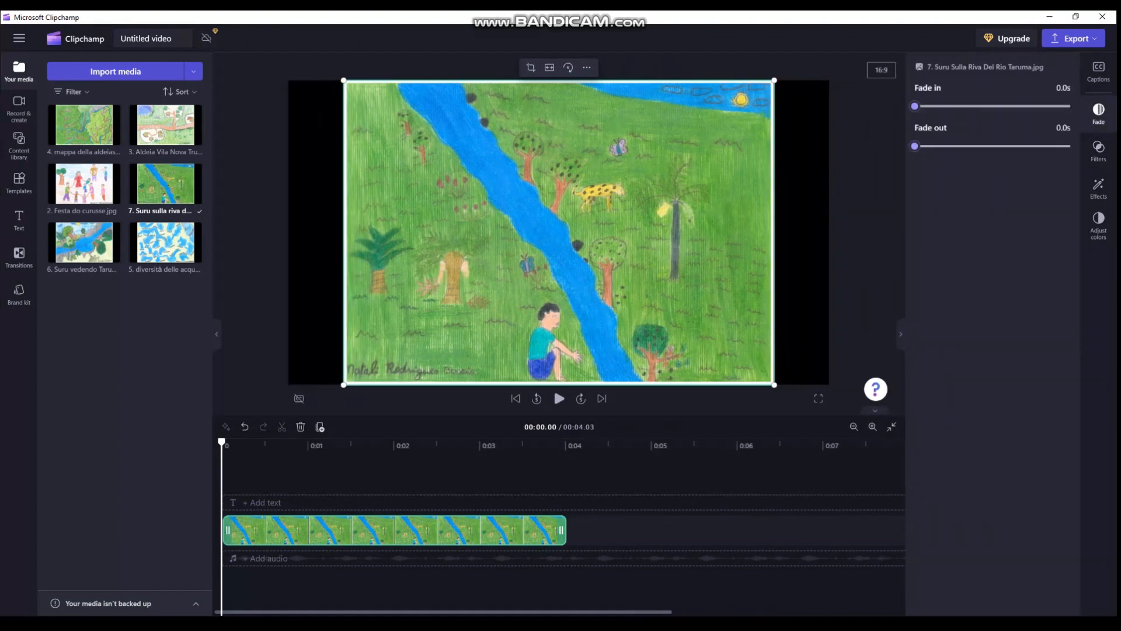
left_click(1098, 151)
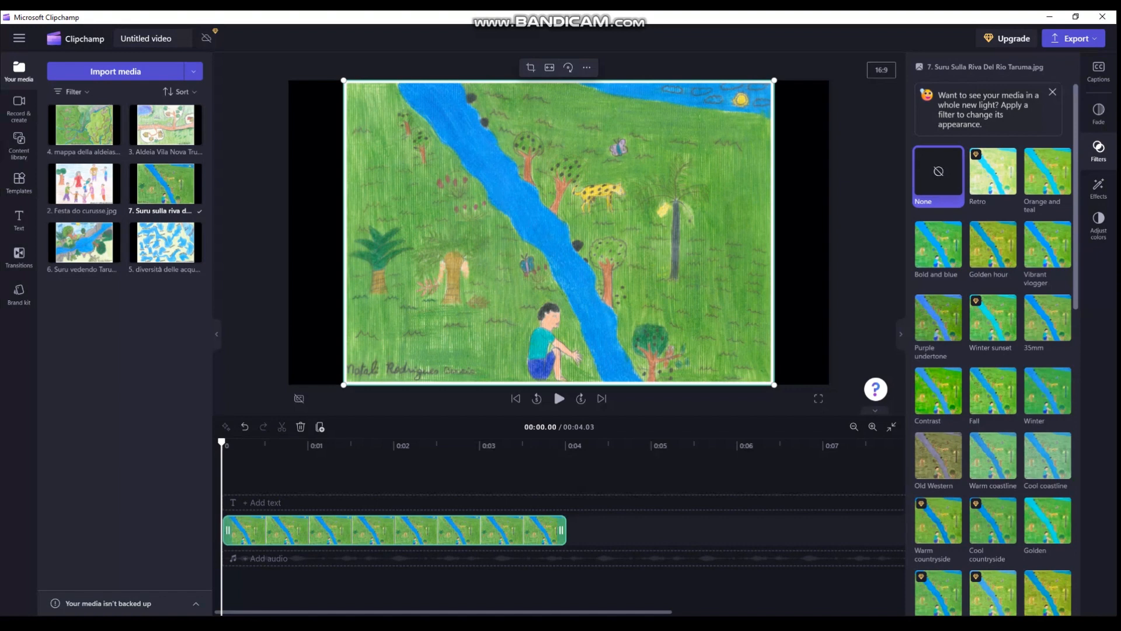
scroll(992, 350, "down", 3)
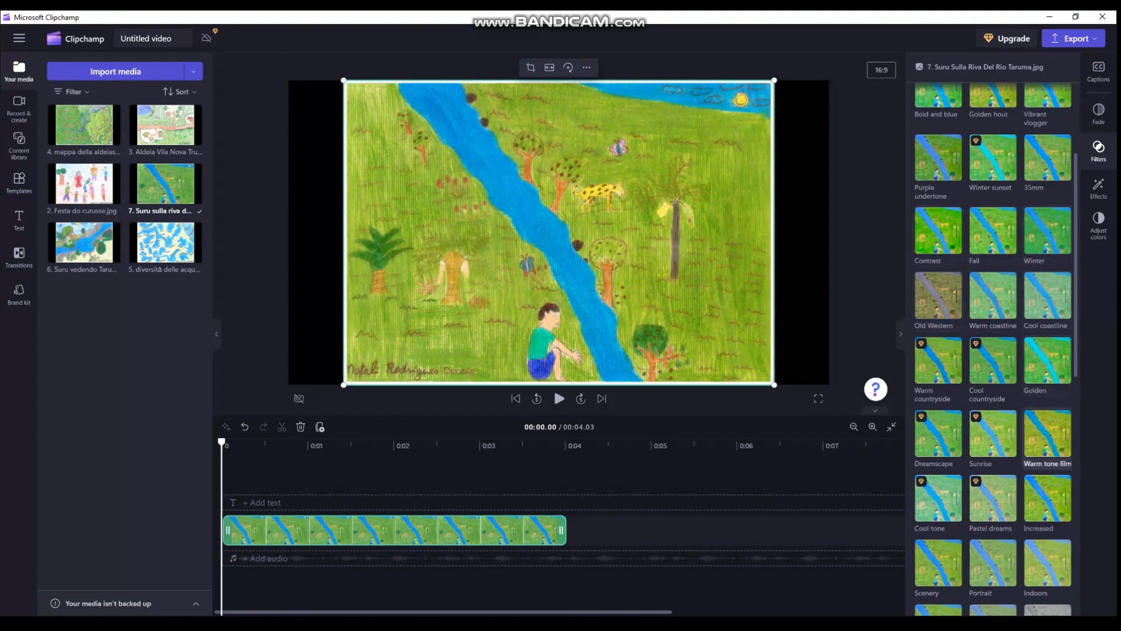
scroll(1048, 432, "down", 2)
scroll(993, 409, "down", 10)
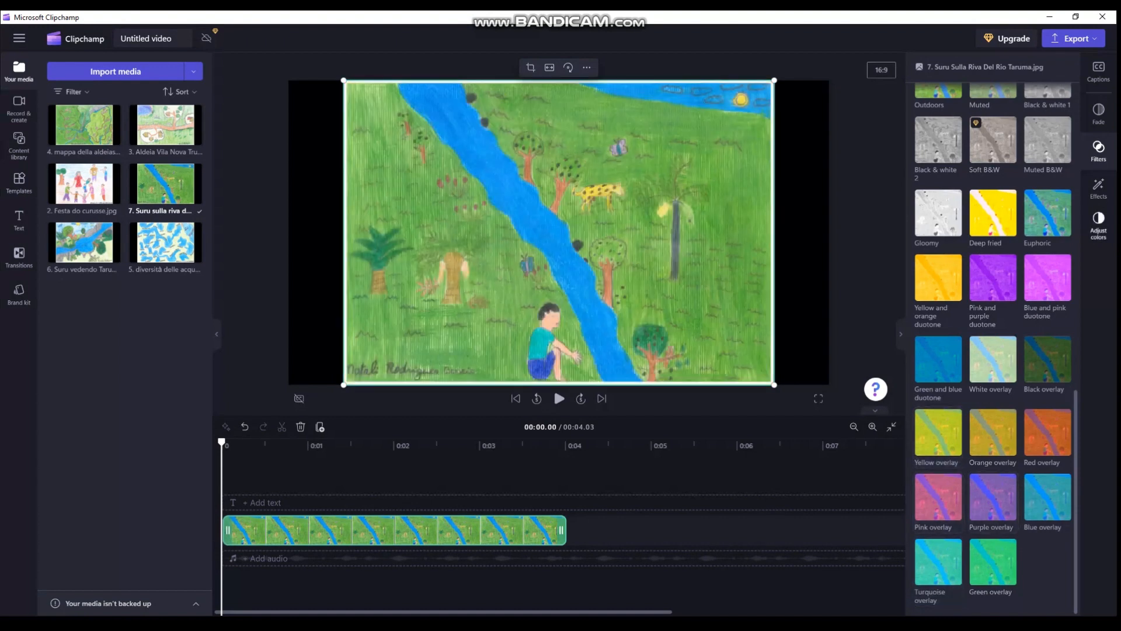
left_click(1099, 222)
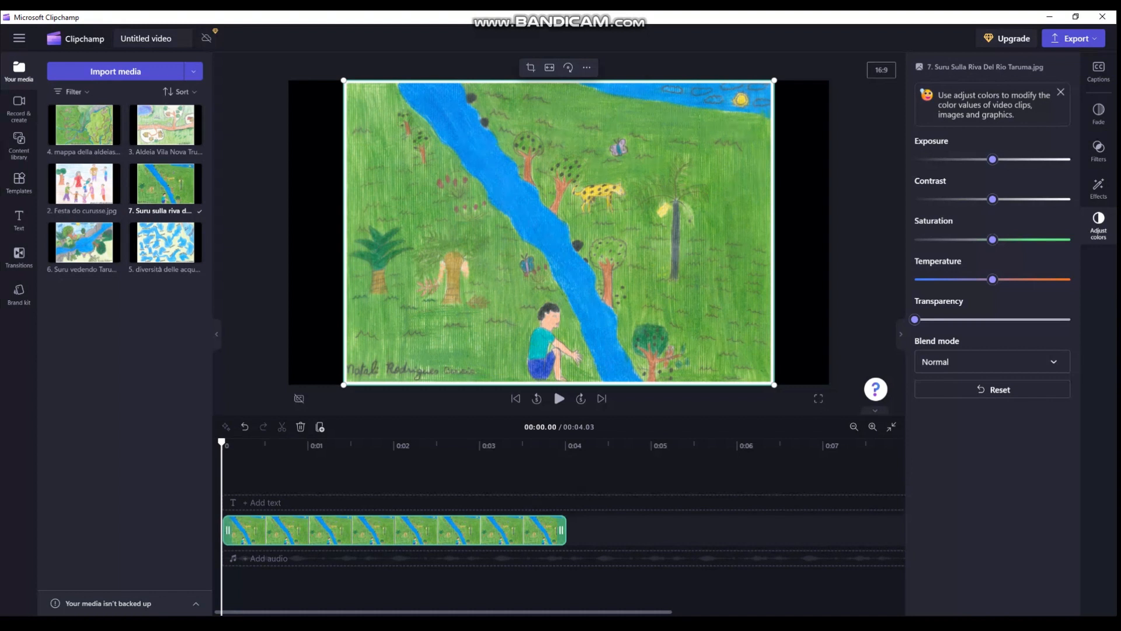
left_click(1098, 187)
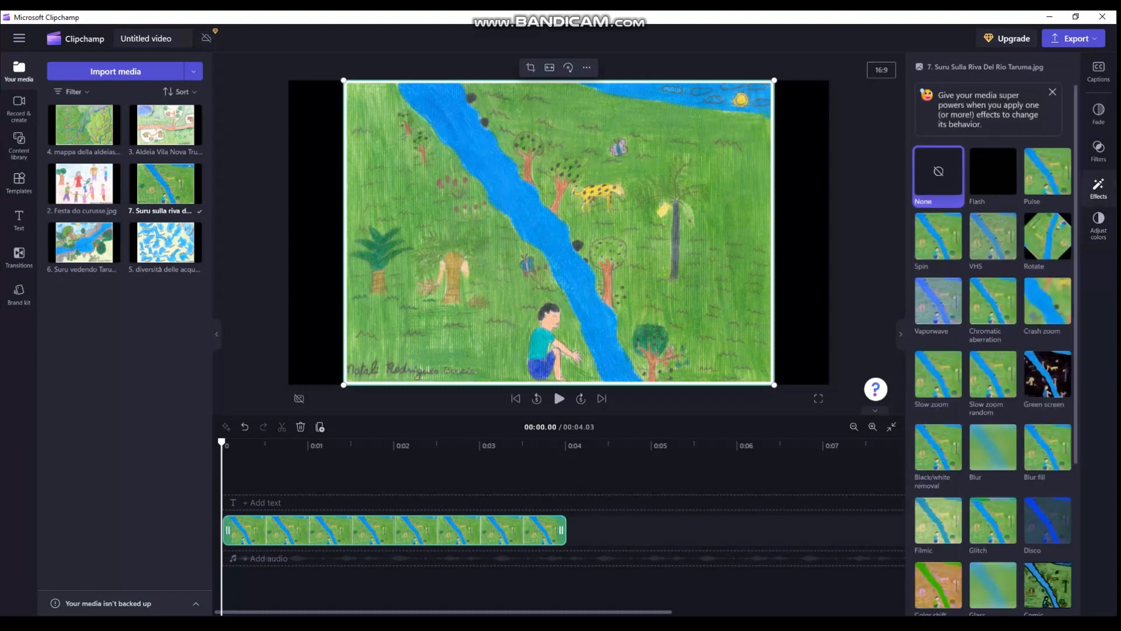
scroll(1047, 374, "down", 4)
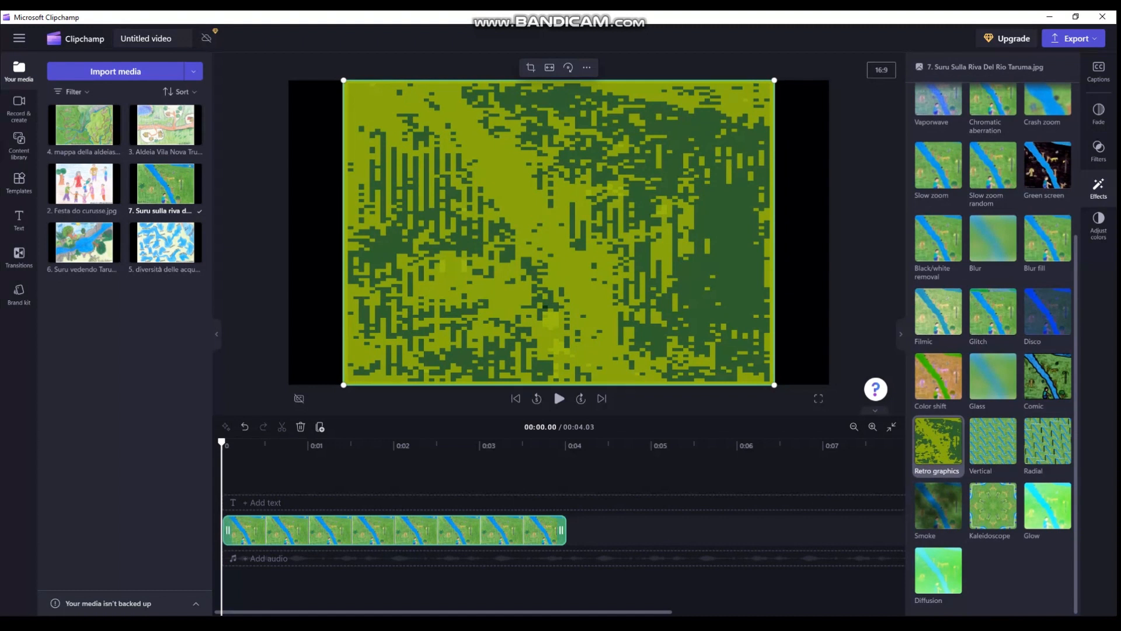
scroll(993, 318, "up", 1)
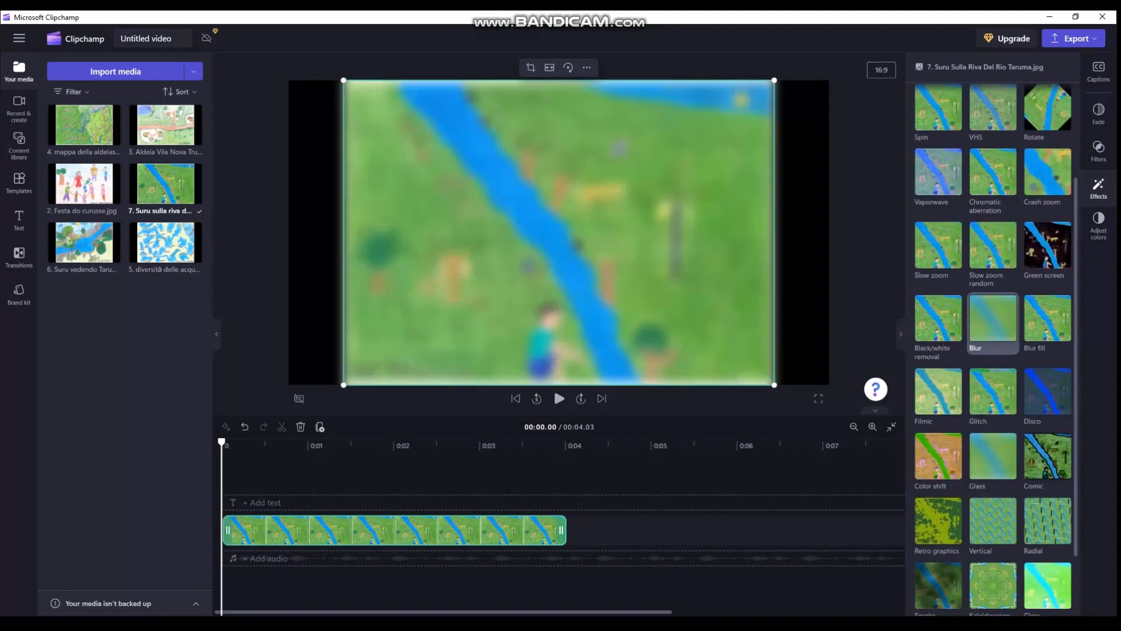
scroll(993, 319, "up", 2)
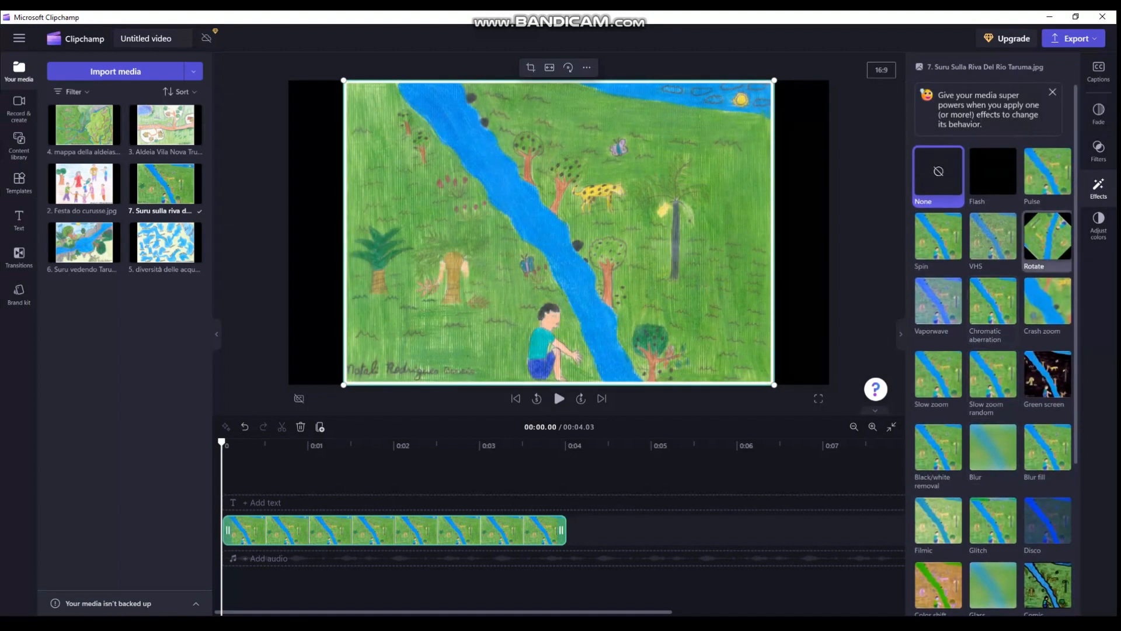
Apply the Rotate effect at a slightly lower speed and the Slow zoom random effect to the river drawing clip
left_click(1047, 236)
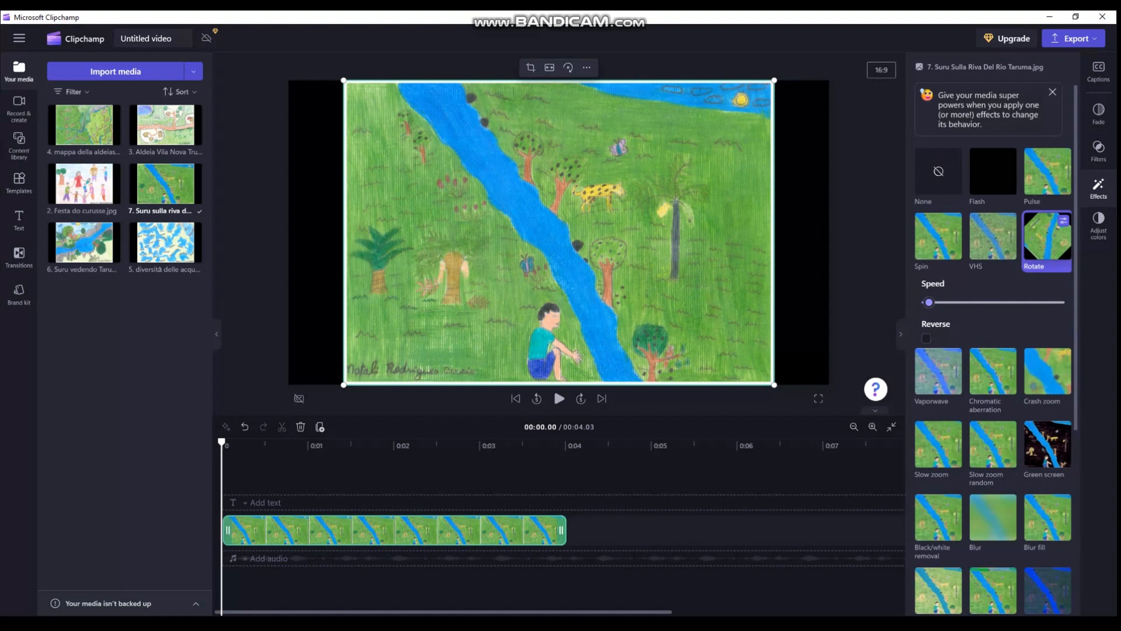
mouse_move(929, 302)
left_mouse_down()
mouse_move(1063, 302)
mouse_move(925, 302)
left_mouse_up()
scroll(992, 351, "down", 2)
left_click(992, 368)
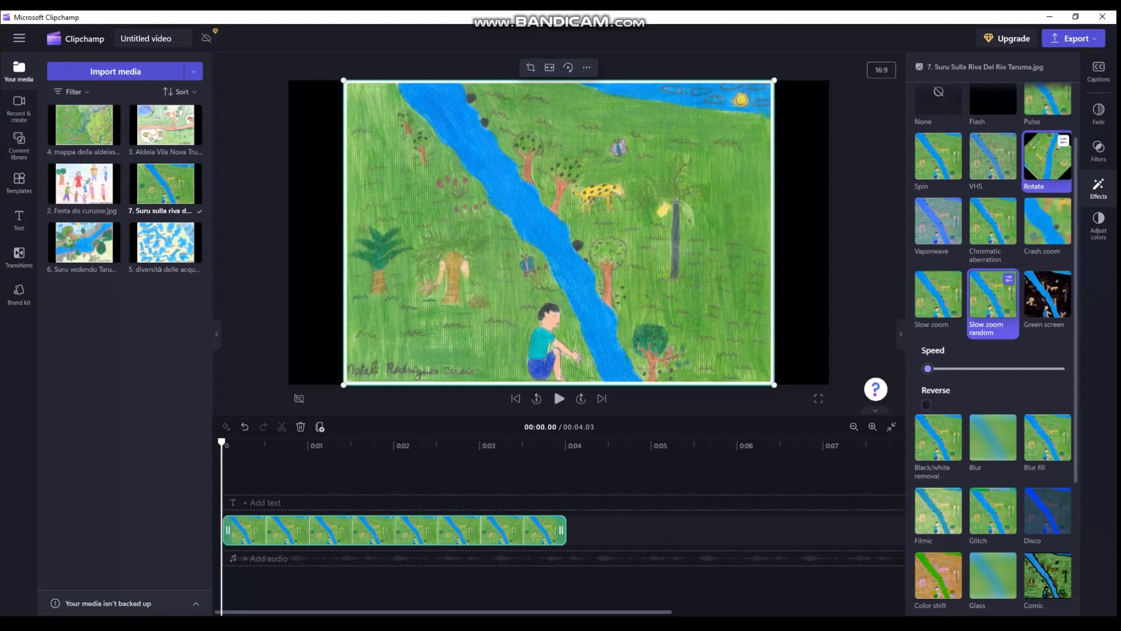
left_click(901, 334)
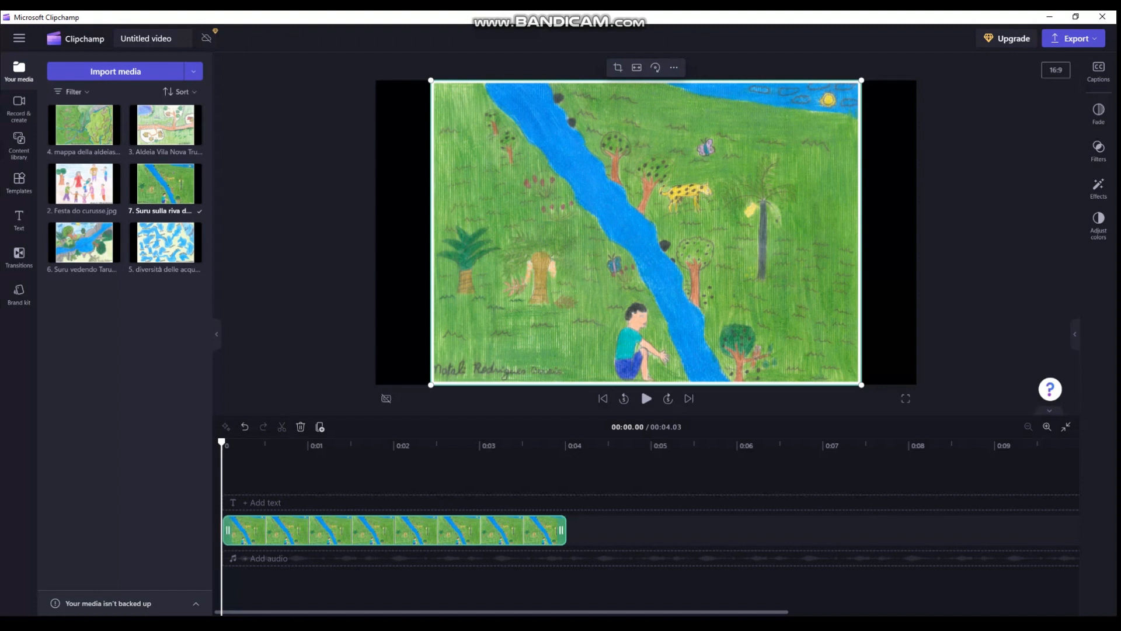
Review the recording options and content library categories, and open the Clipchamp selects collection of stock videos
left_click(19, 108)
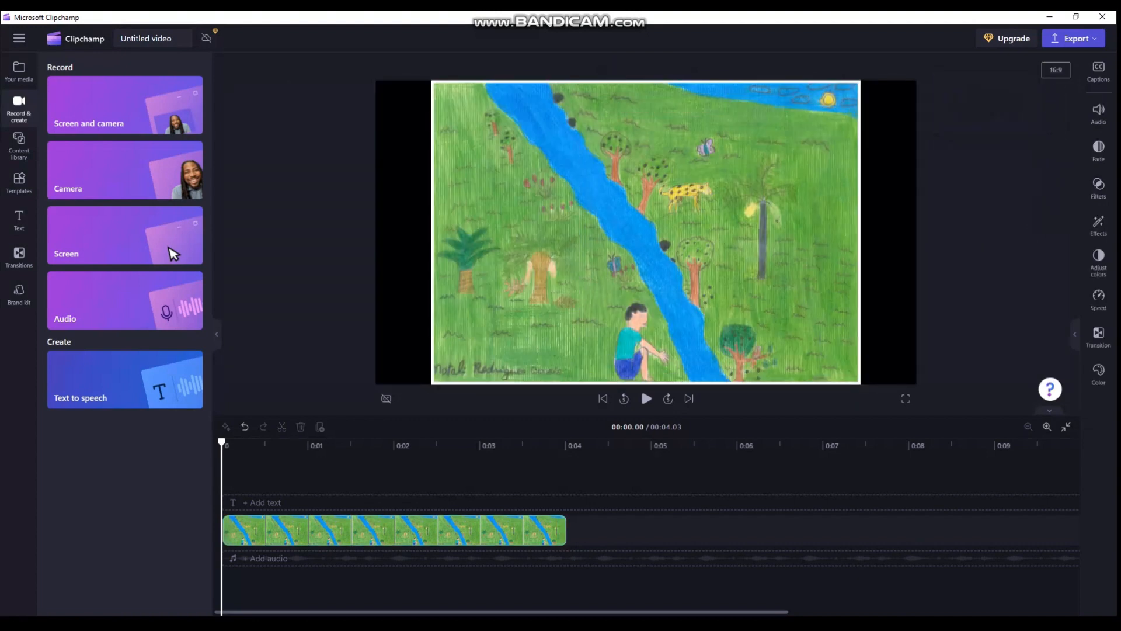
left_click(19, 145)
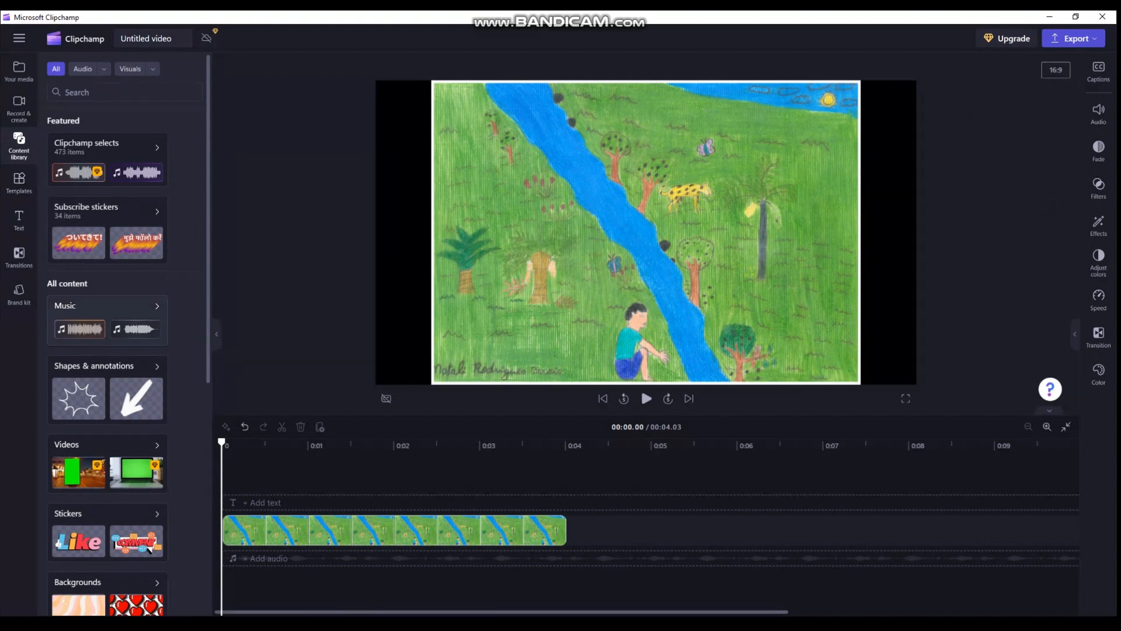
scroll(108, 350, "down", 7)
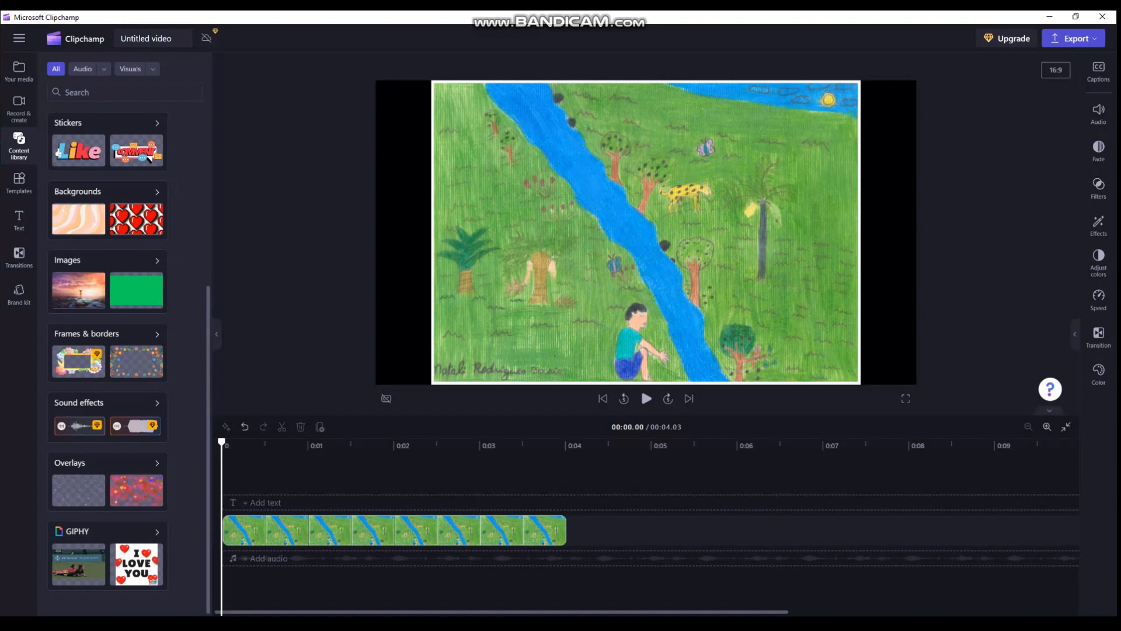
scroll(108, 351, "up", 6)
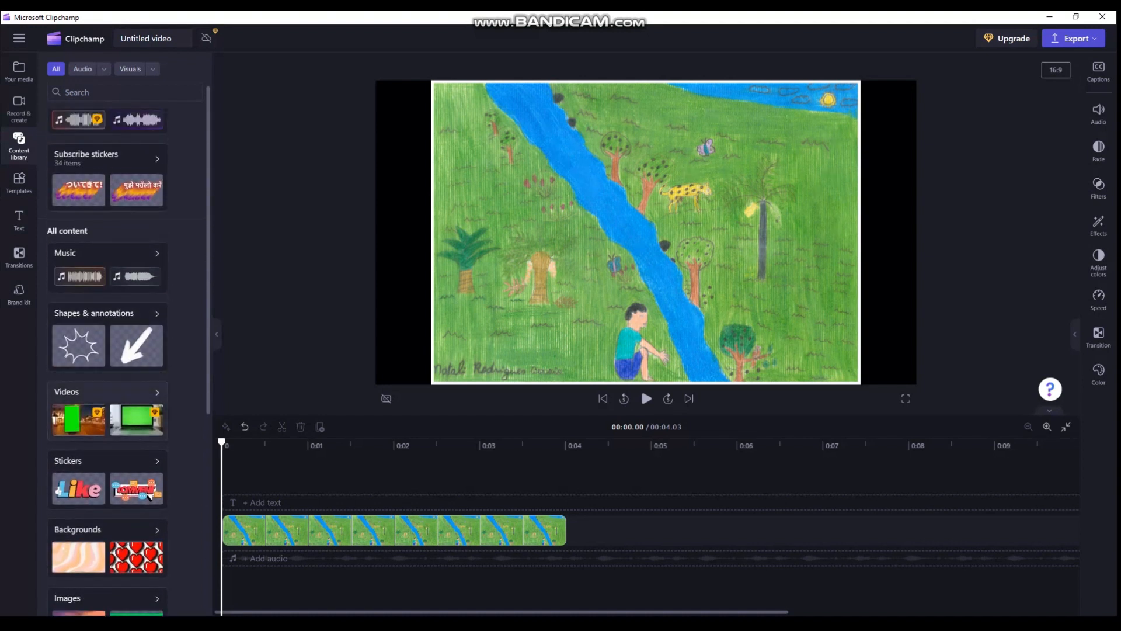
left_click(157, 392)
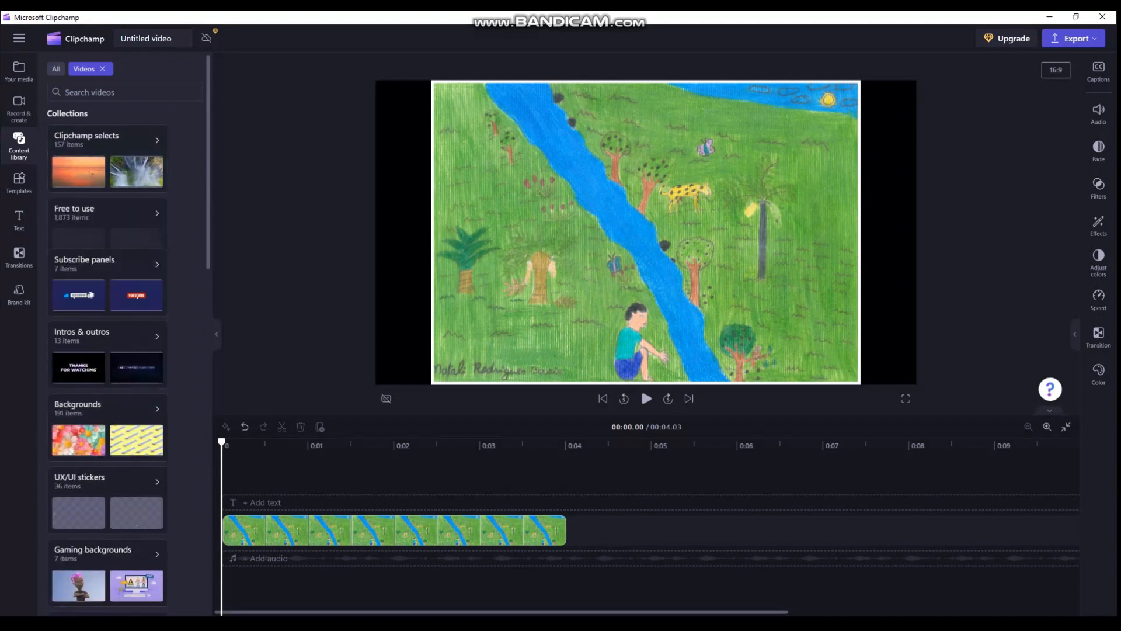
left_click(136, 169)
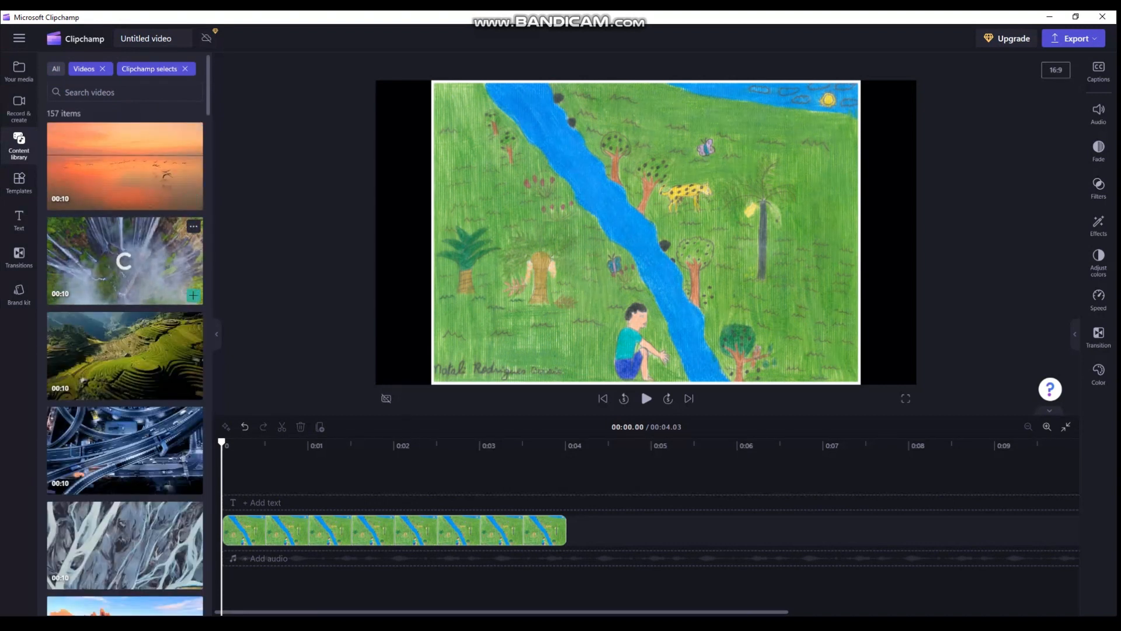
Browse the stock videos in the Clipchamp selects collection, then clear both filters to return to the full content library
scroll(125, 269, "down", 3)
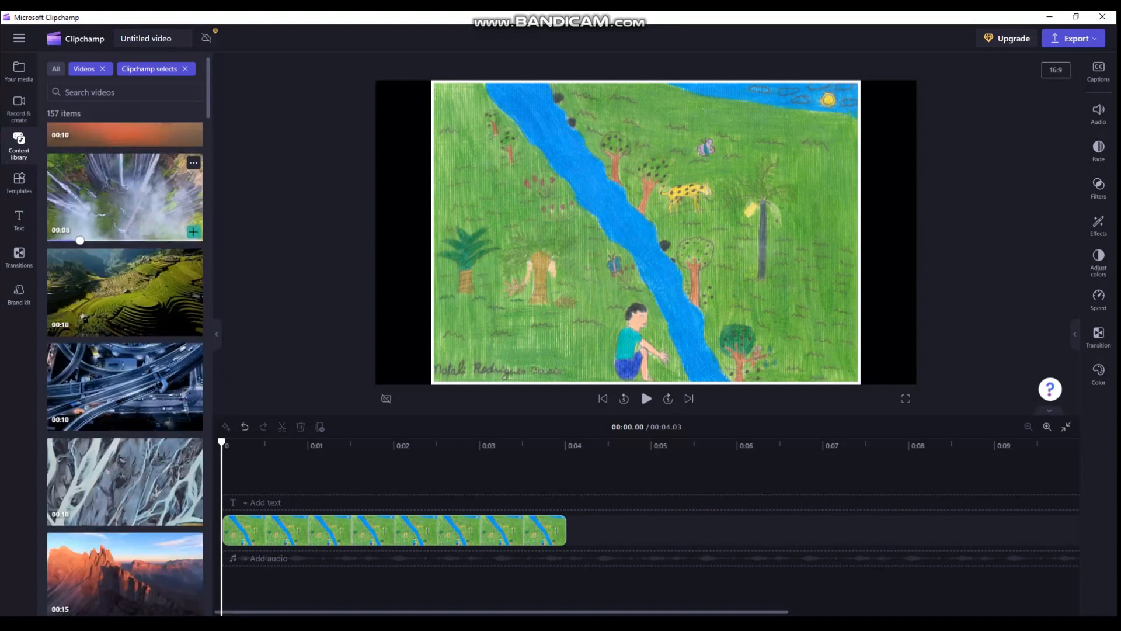
scroll(125, 280, "down", 7)
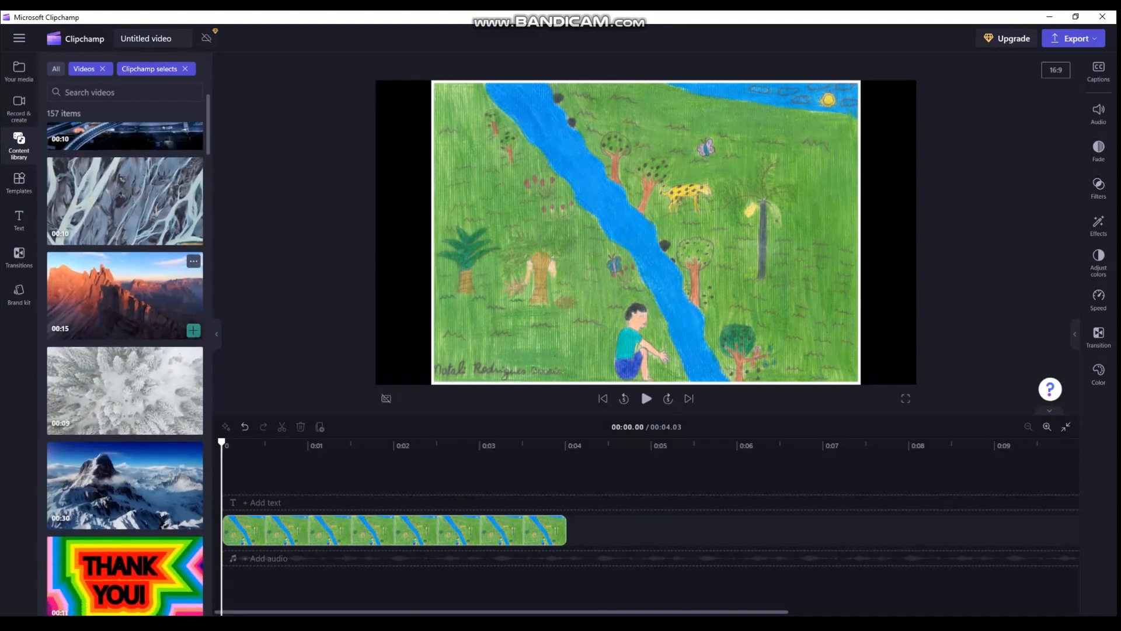
scroll(125, 198, "down", 1)
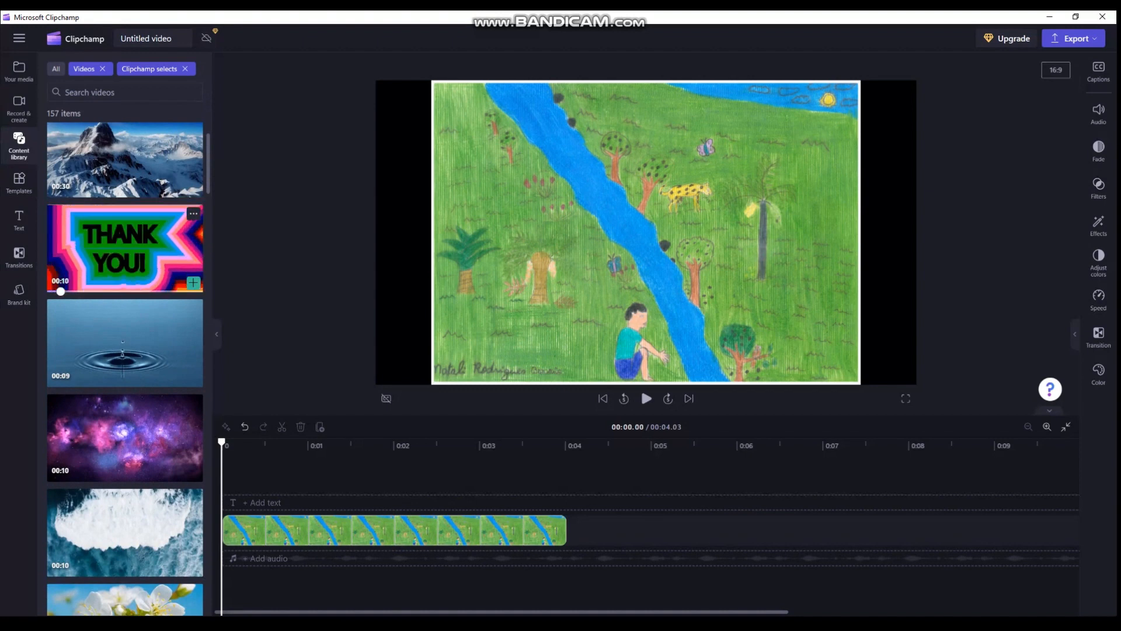
scroll(125, 198, "down", 5)
scroll(125, 233, "down", 5)
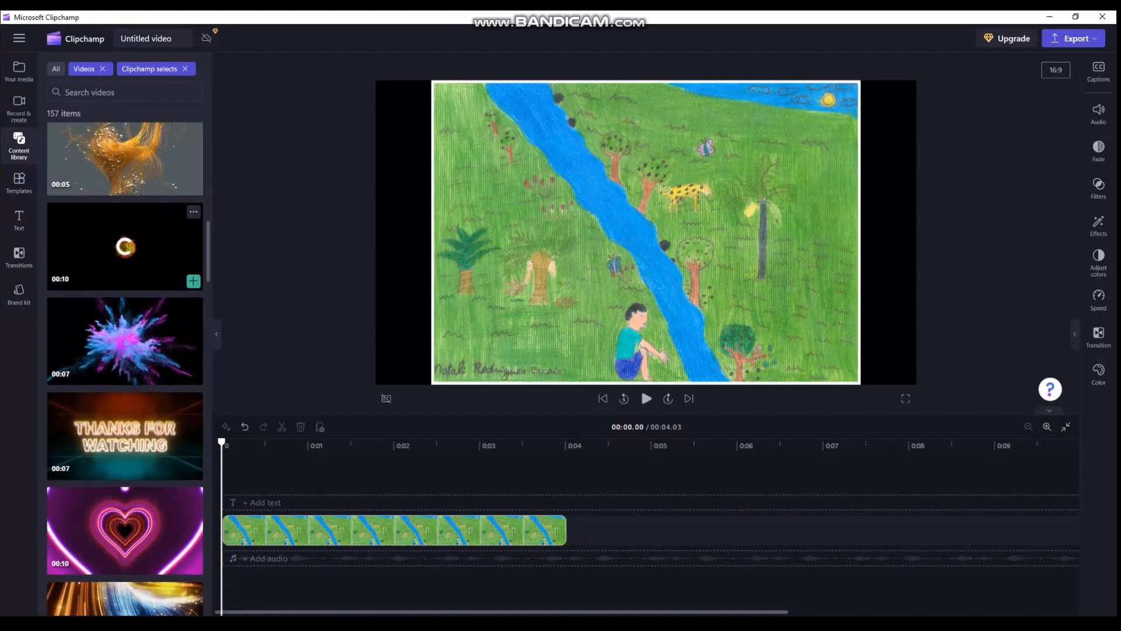
scroll(124, 234, "up", 8)
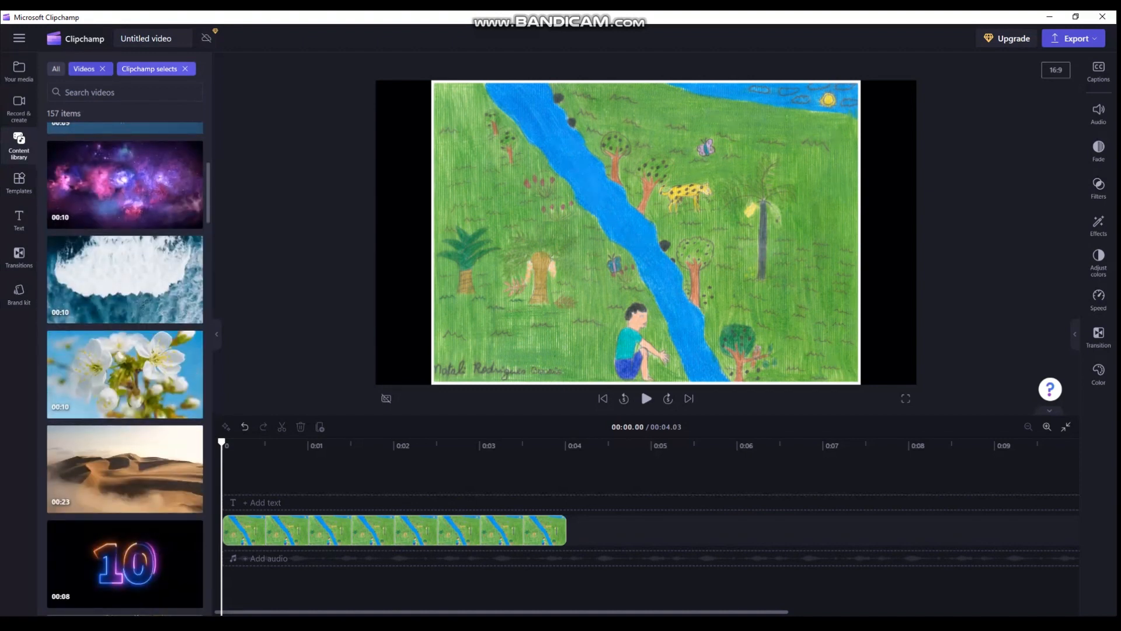
left_click(103, 69)
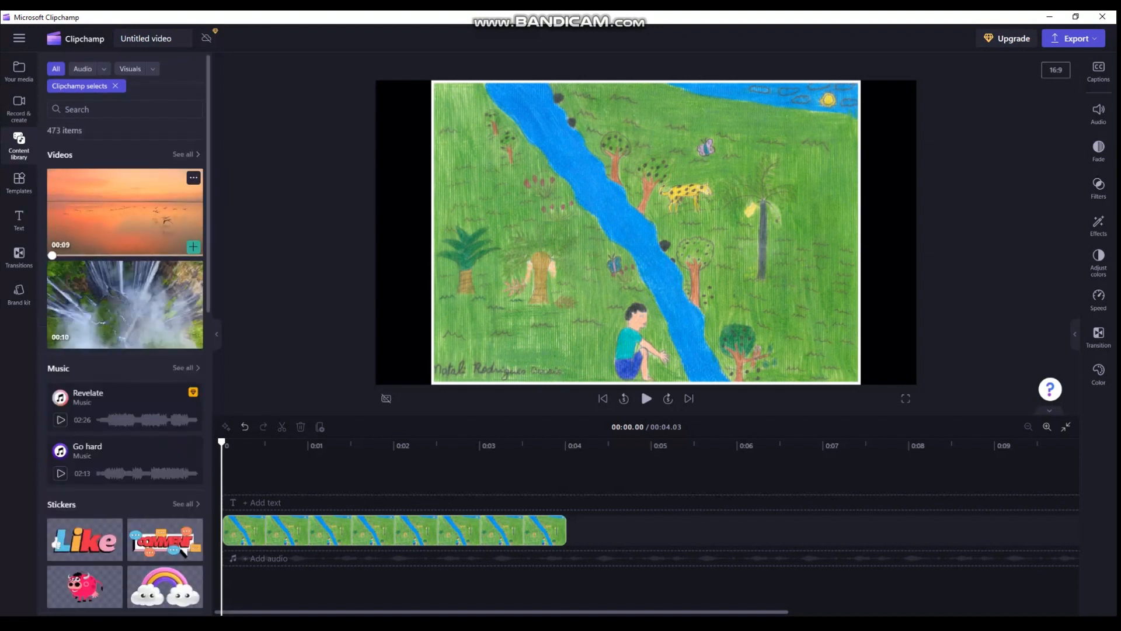
left_click(115, 86)
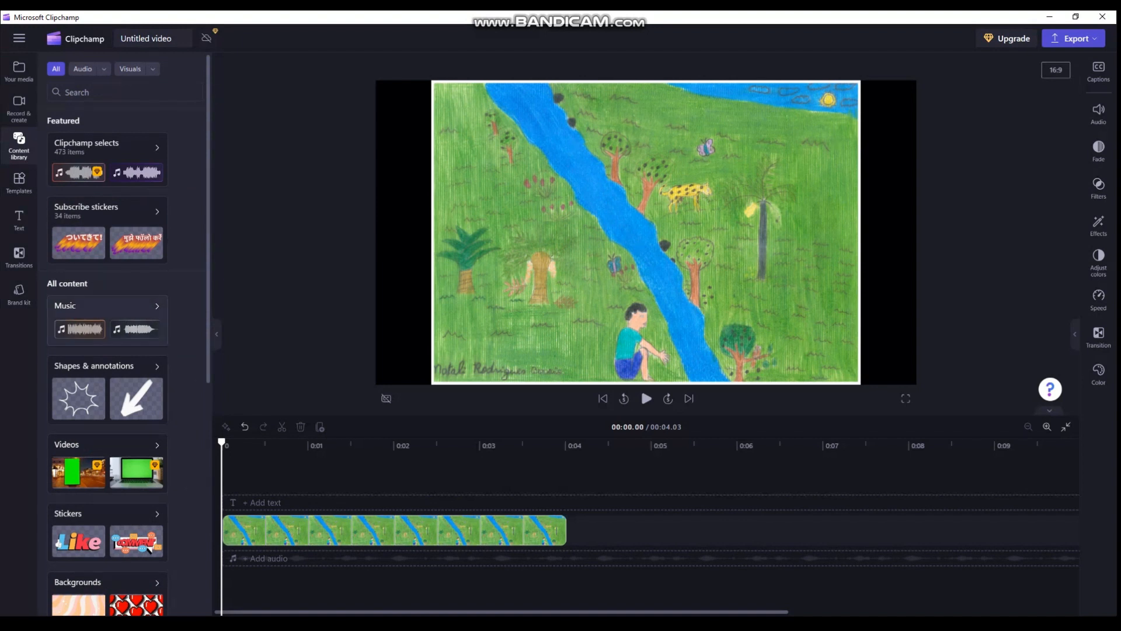
Examine the Shapes & annotations categories in the content library and return to the full library
scroll(108, 336, "down", 2)
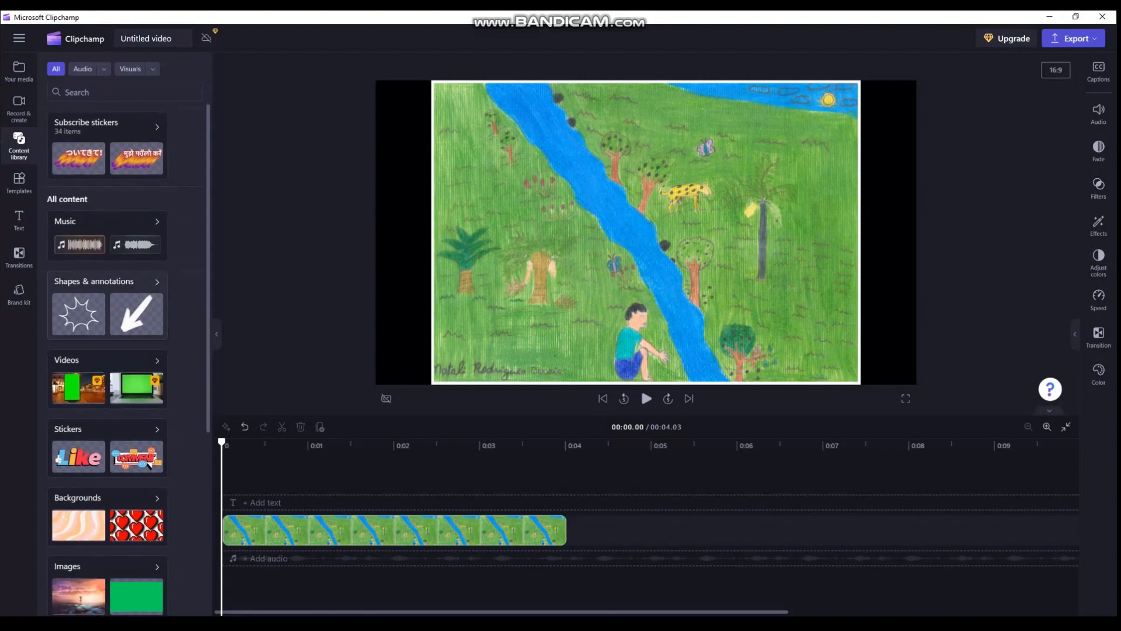
left_click(94, 281)
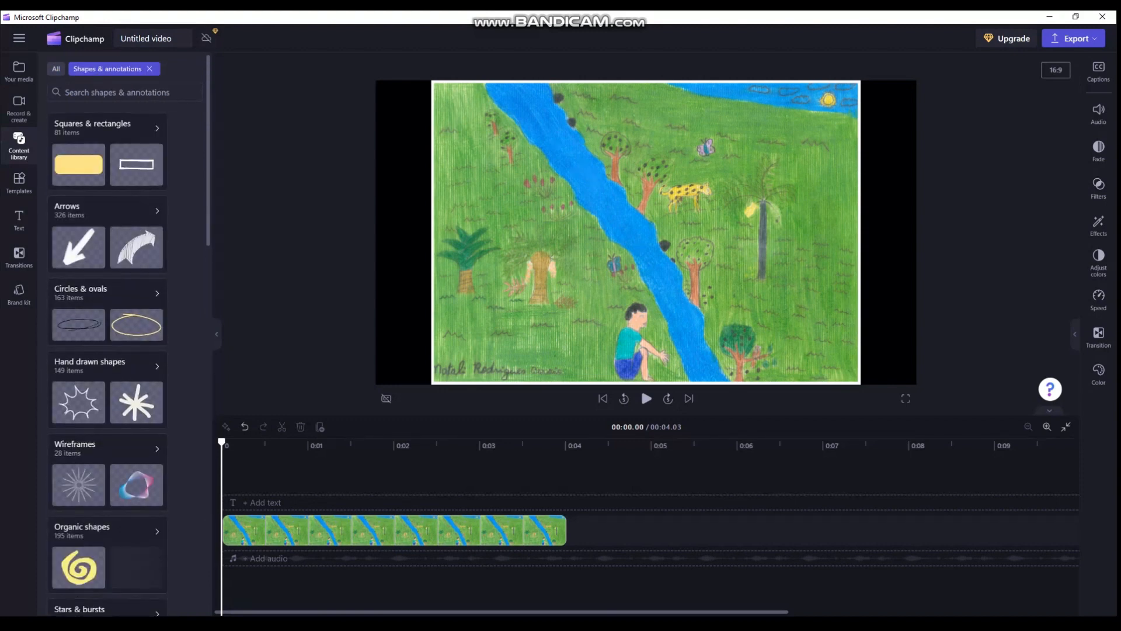
scroll(107, 362, "down", 15)
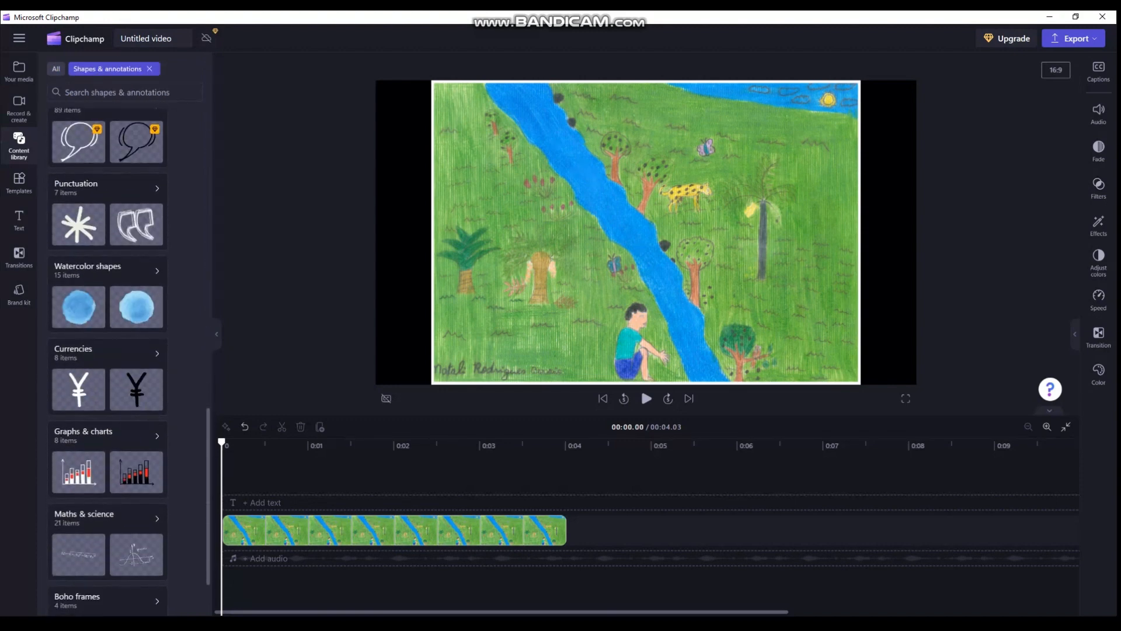
scroll(107, 362, "down", 1)
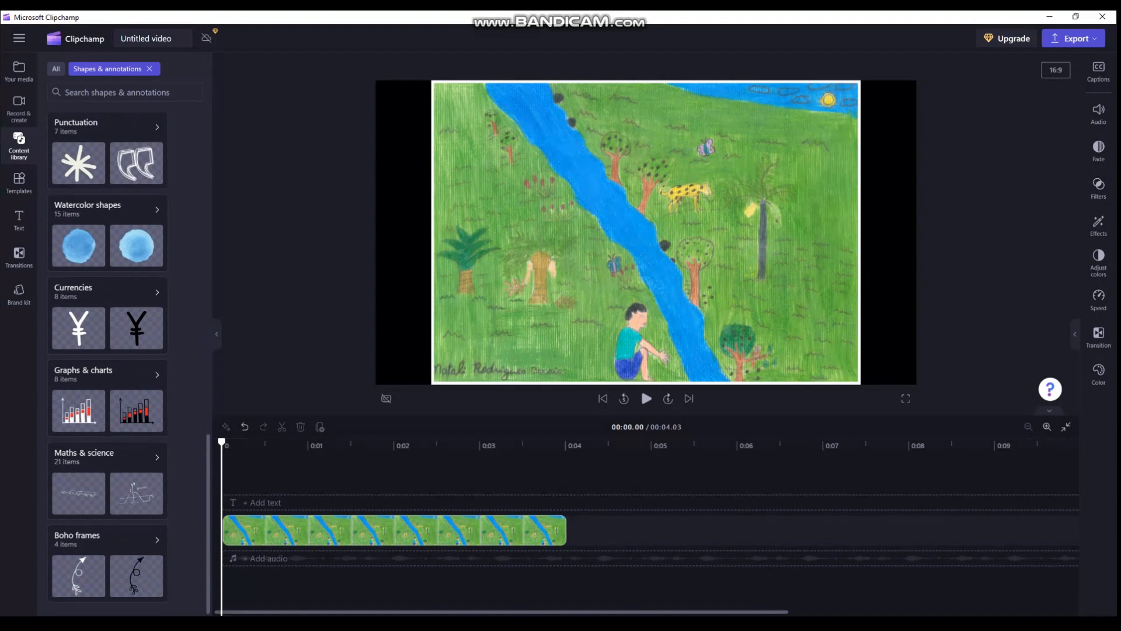
scroll(108, 233, "up", 8)
left_click(149, 69)
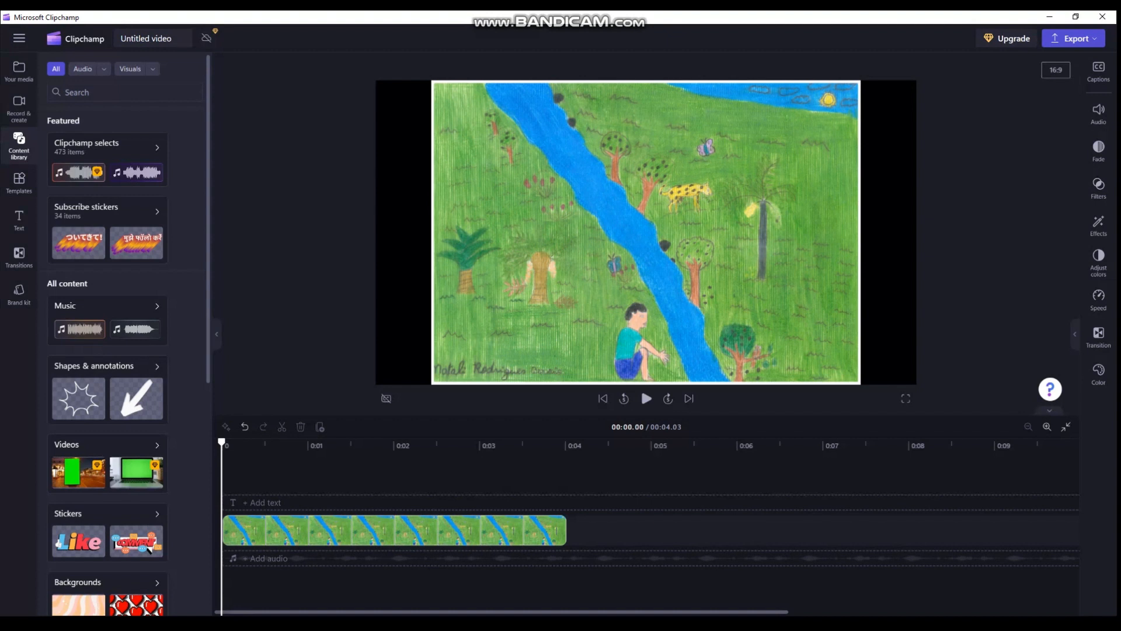
Add the plain yellow duck from the Spring stickers above the river drawing clip, starting at about 1.57 seconds
left_click(107, 514)
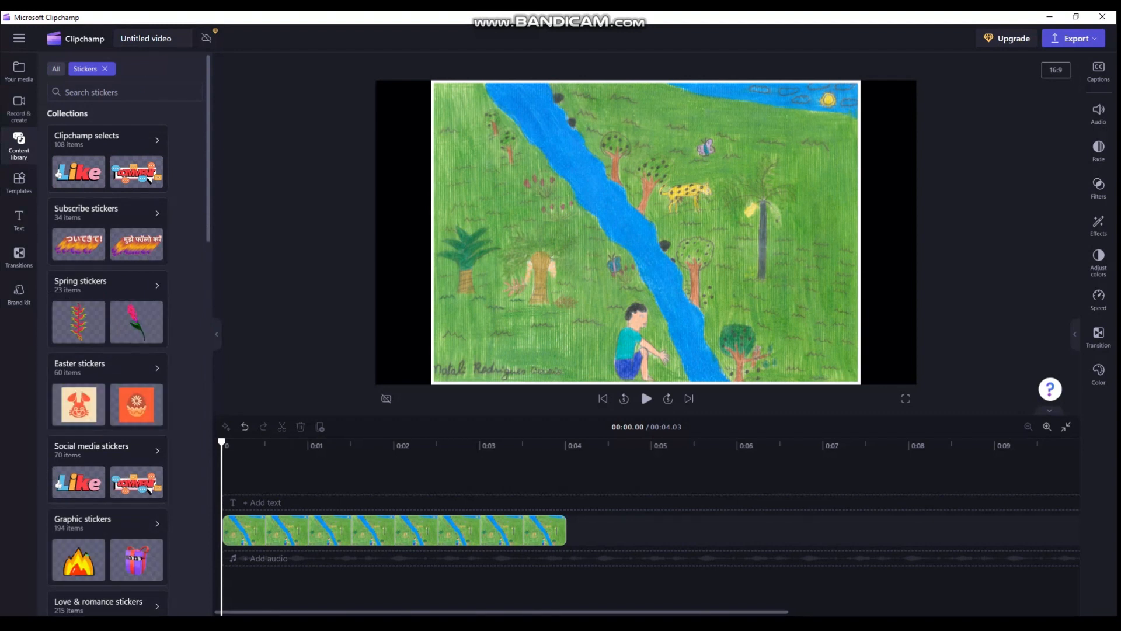
left_click(105, 304)
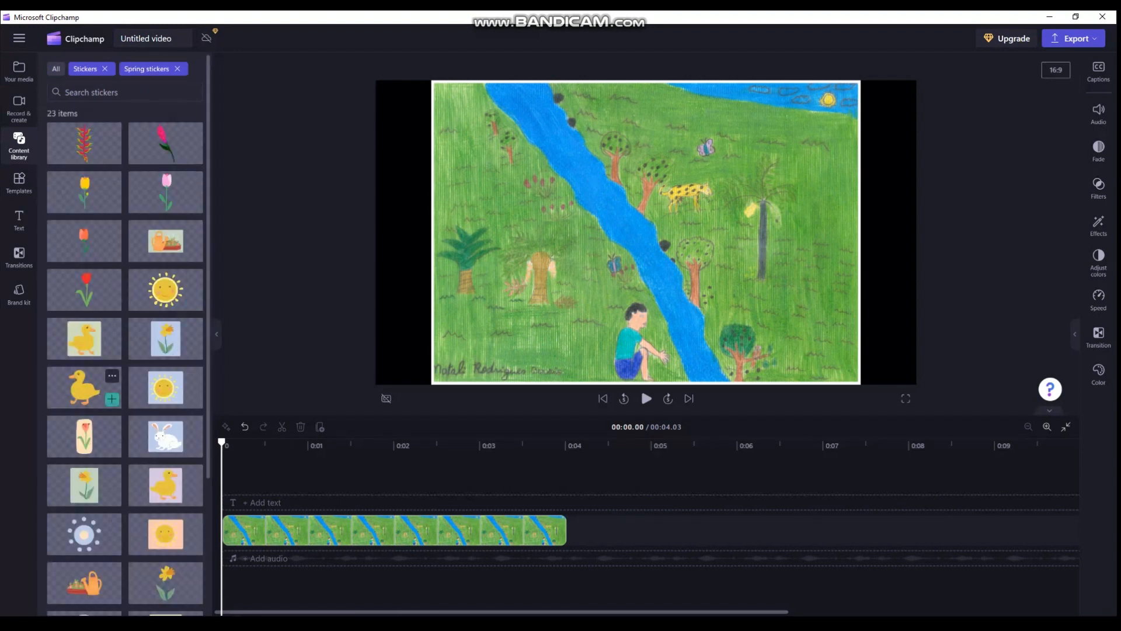
left_click_drag(84, 387, 394, 493)
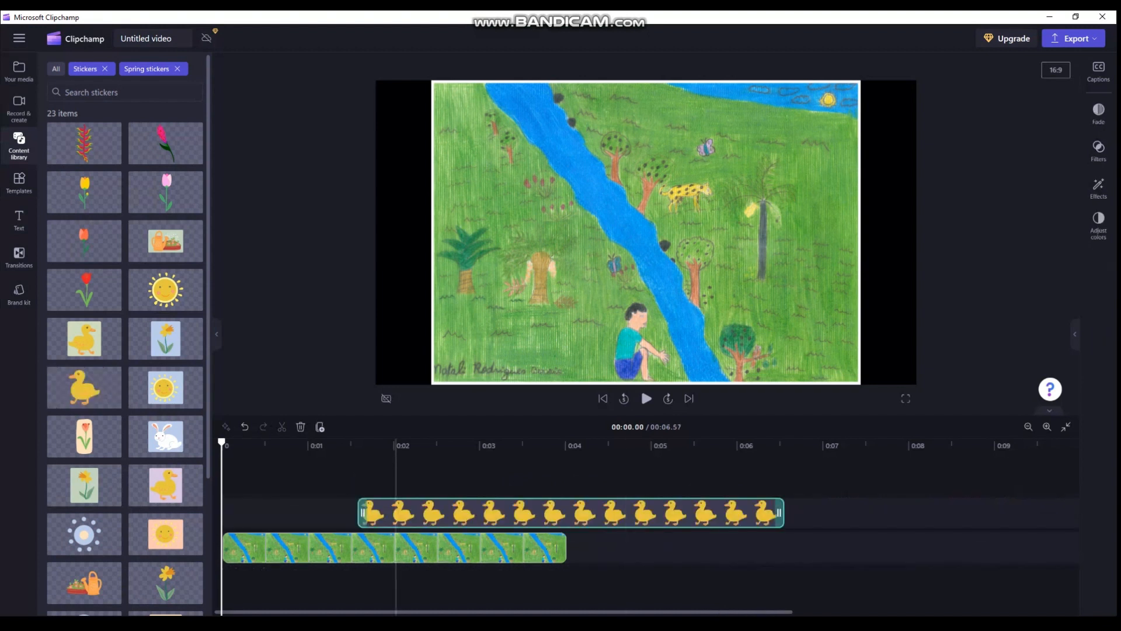
Trim the duck sticker's end to match the river drawing clip's end at about 4.03 seconds and check the final frames
left_click(356, 467)
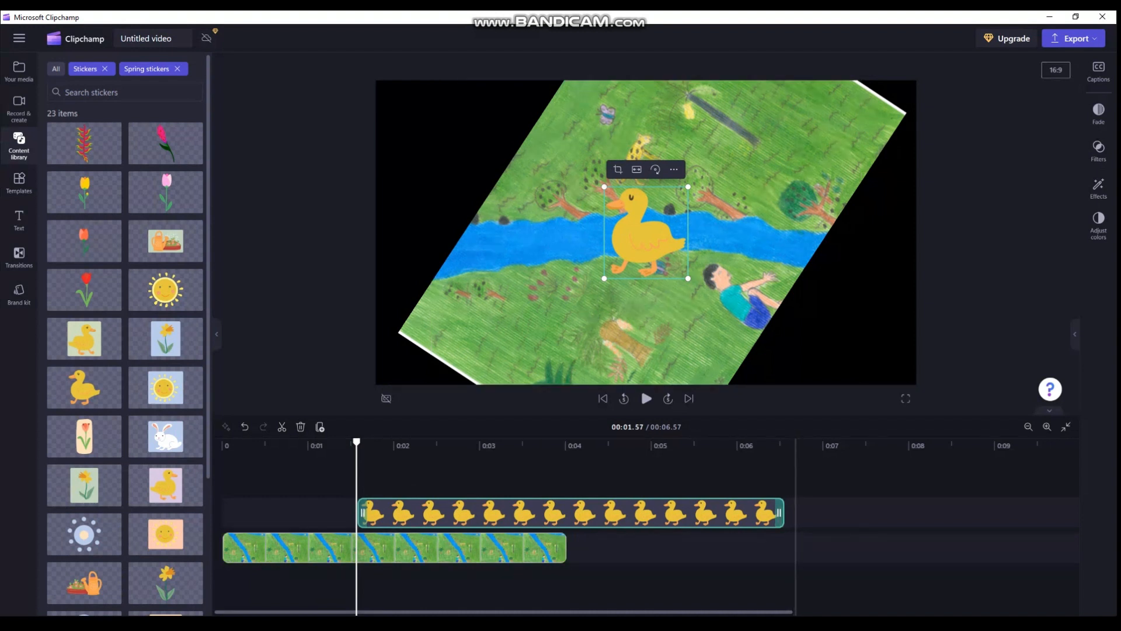
left_click_drag(779, 513, 562, 513)
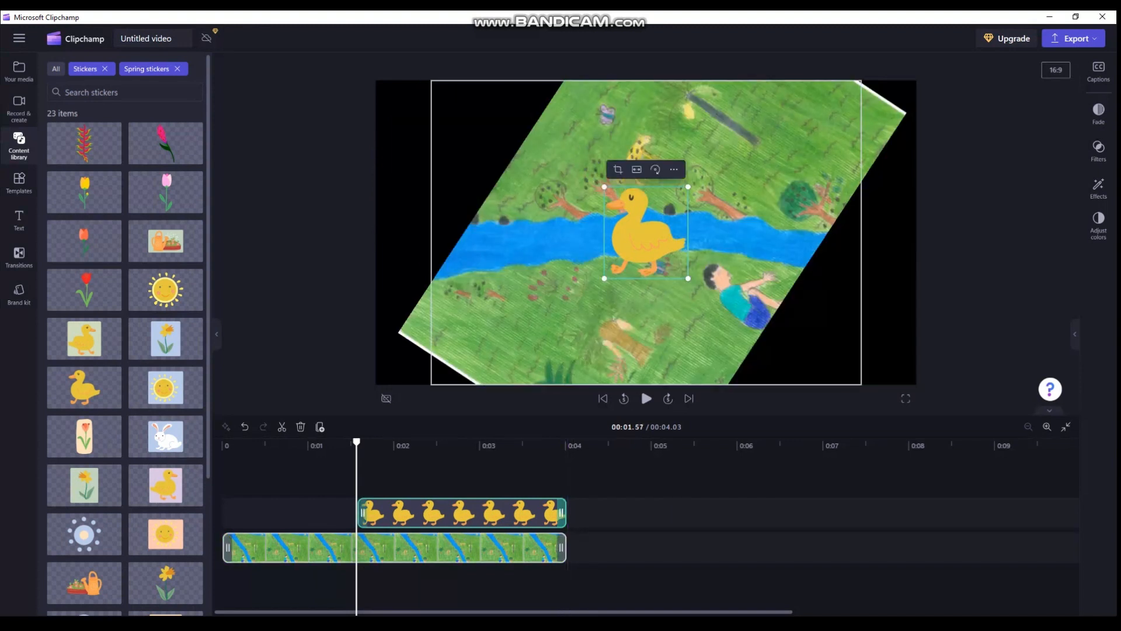
left_click(564, 547)
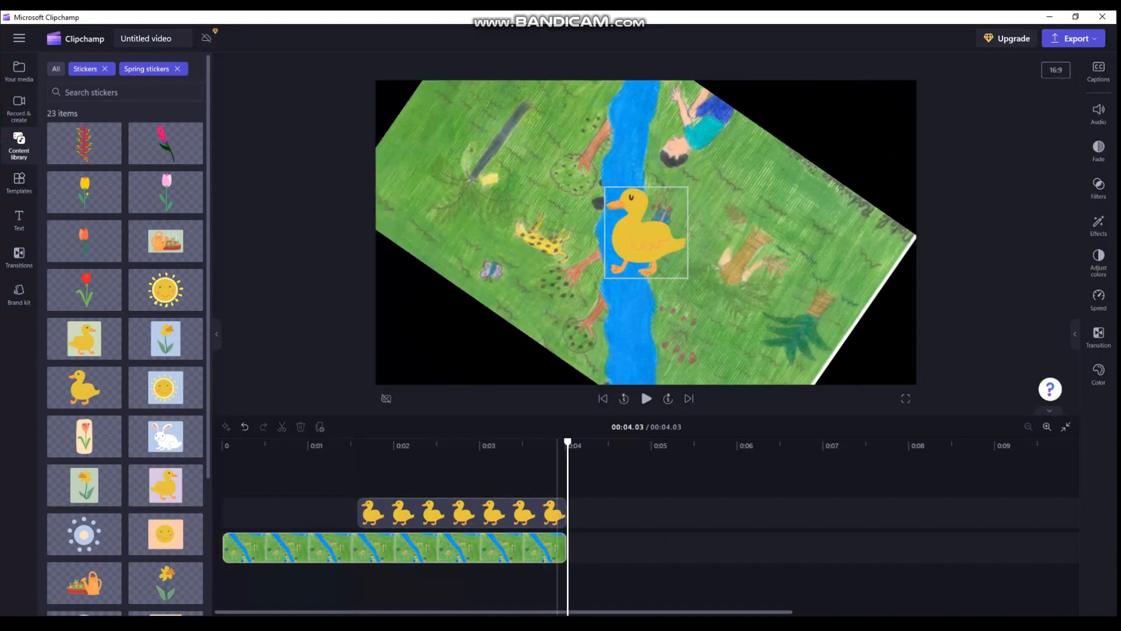
left_click(552, 467)
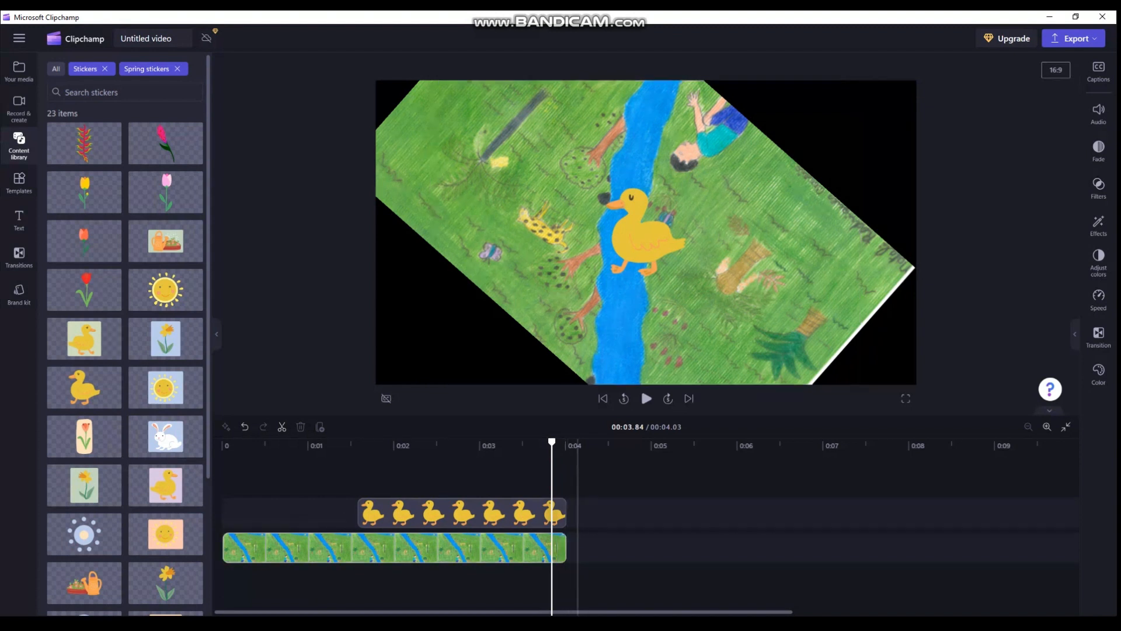
Extend the duck sticker slightly past the river clip, inspect the last frames one by one, and trim it back to the river clip's end
left_click(561, 512)
left_click_drag(566, 513, 570, 513)
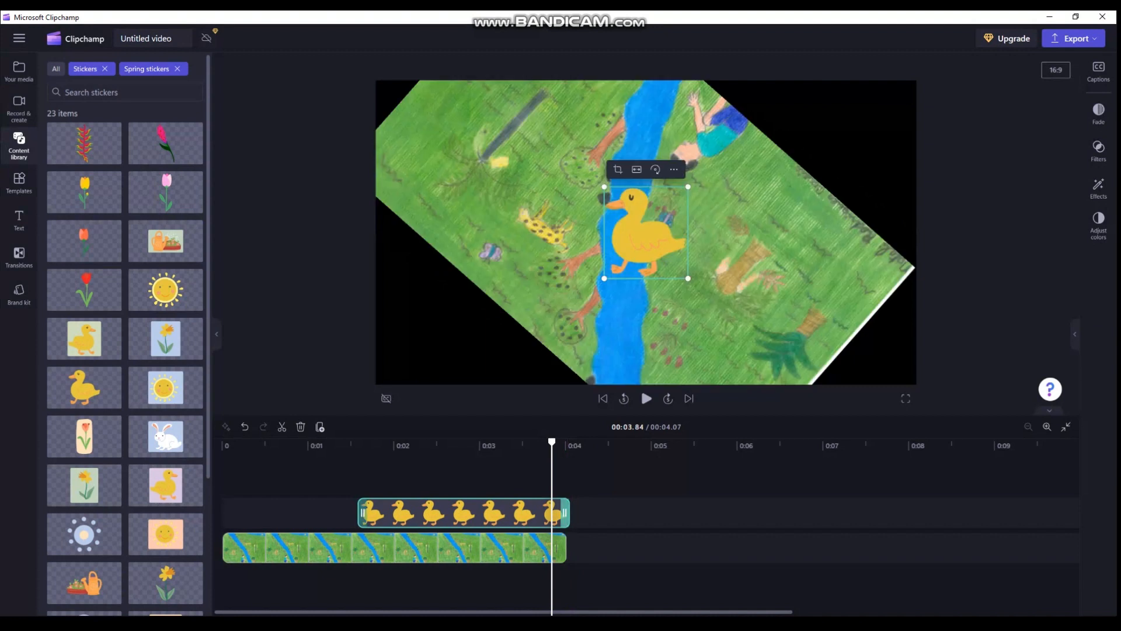
key("Right")
key("Right")
key("Right")
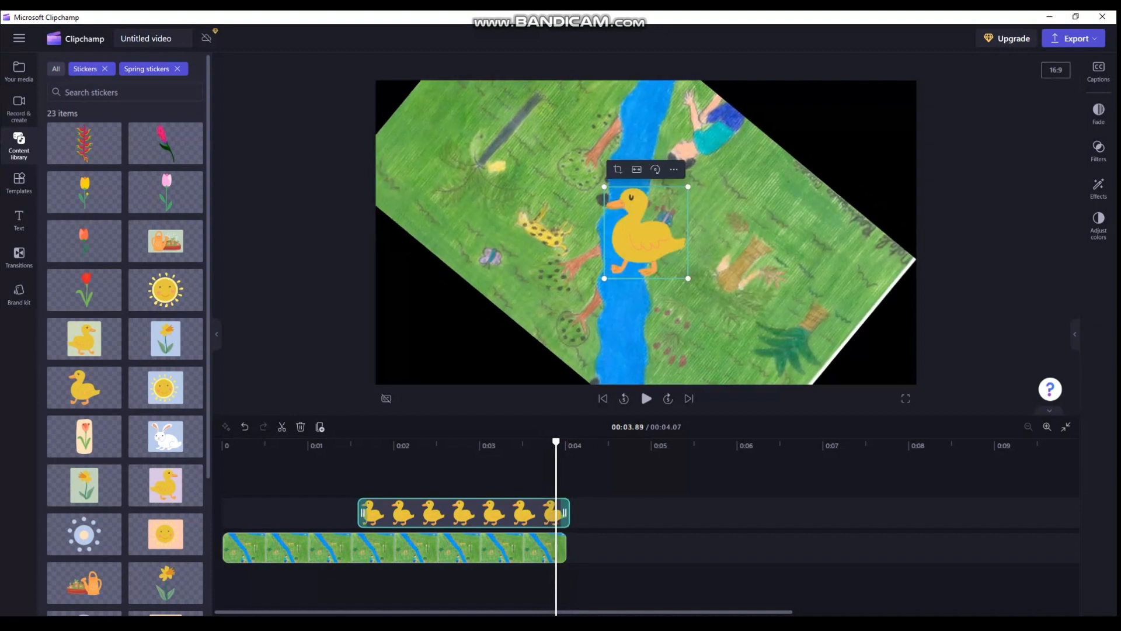
key("Right")
key("Right")
key("Right")
key("Right")
key("Right")
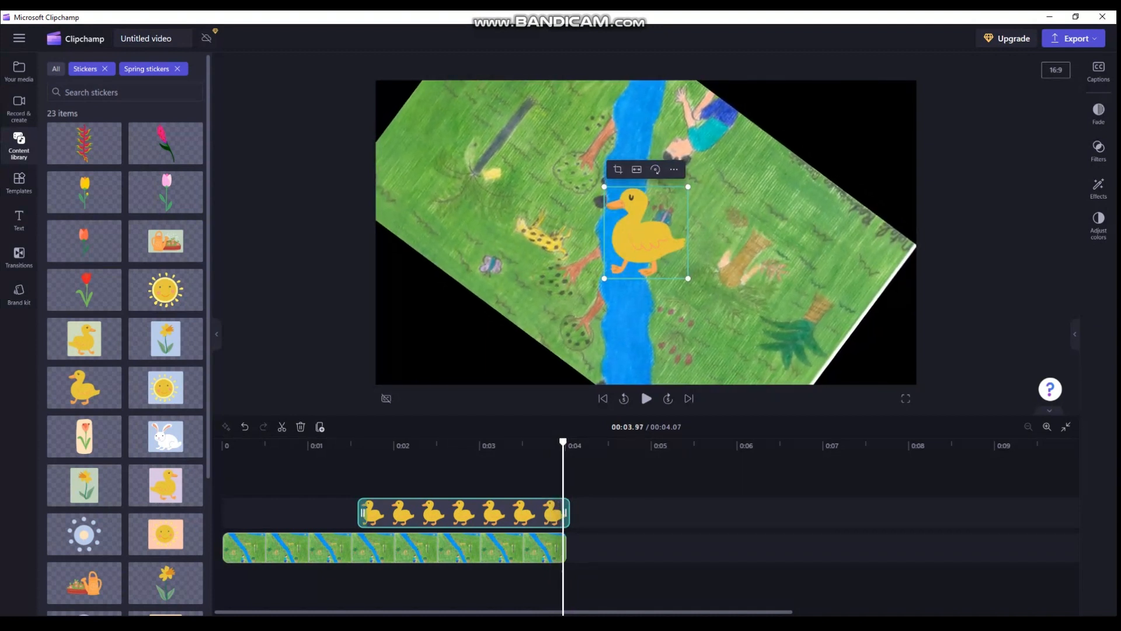
key("Right")
key("Right")
key("Right")
key("Right")
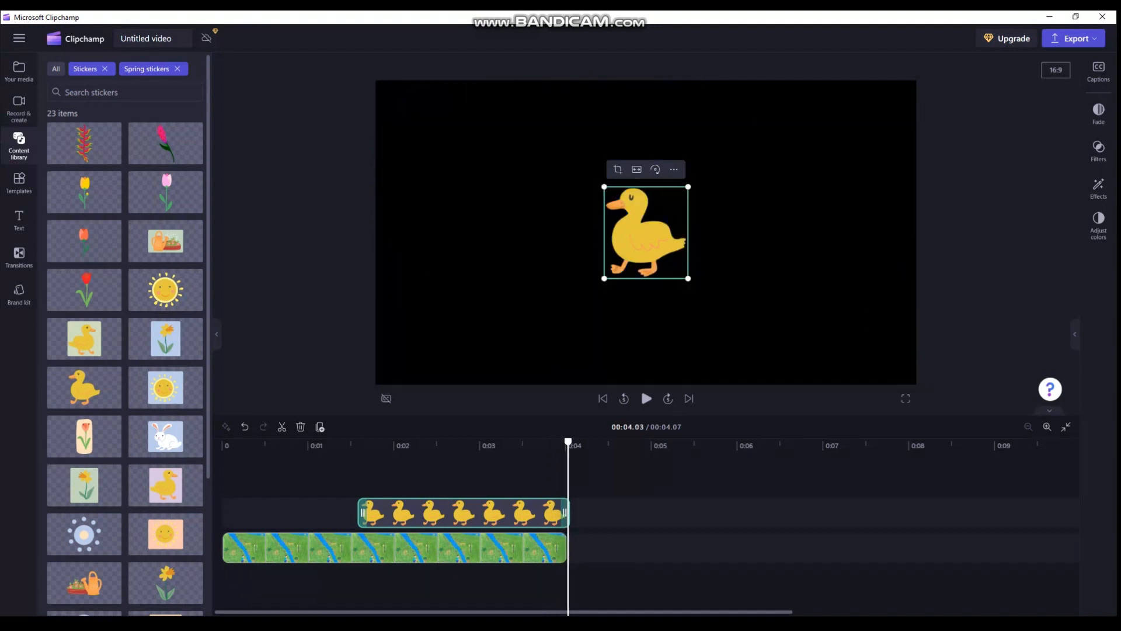
key("Right")
key("Right")
key("Right")
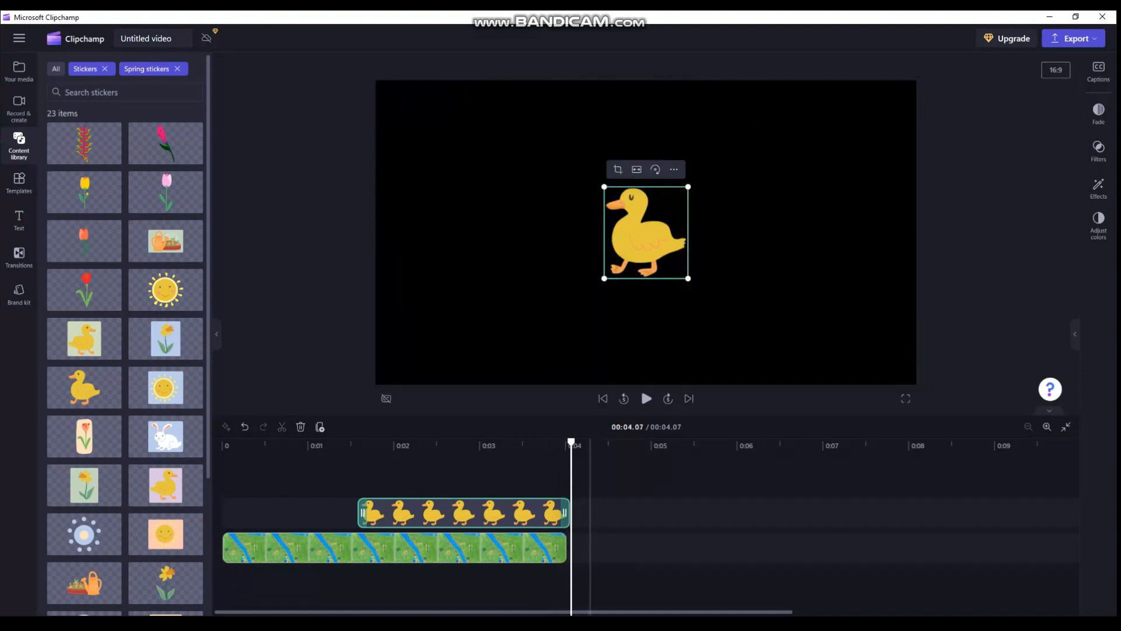
left_click_drag(565, 513, 561, 512)
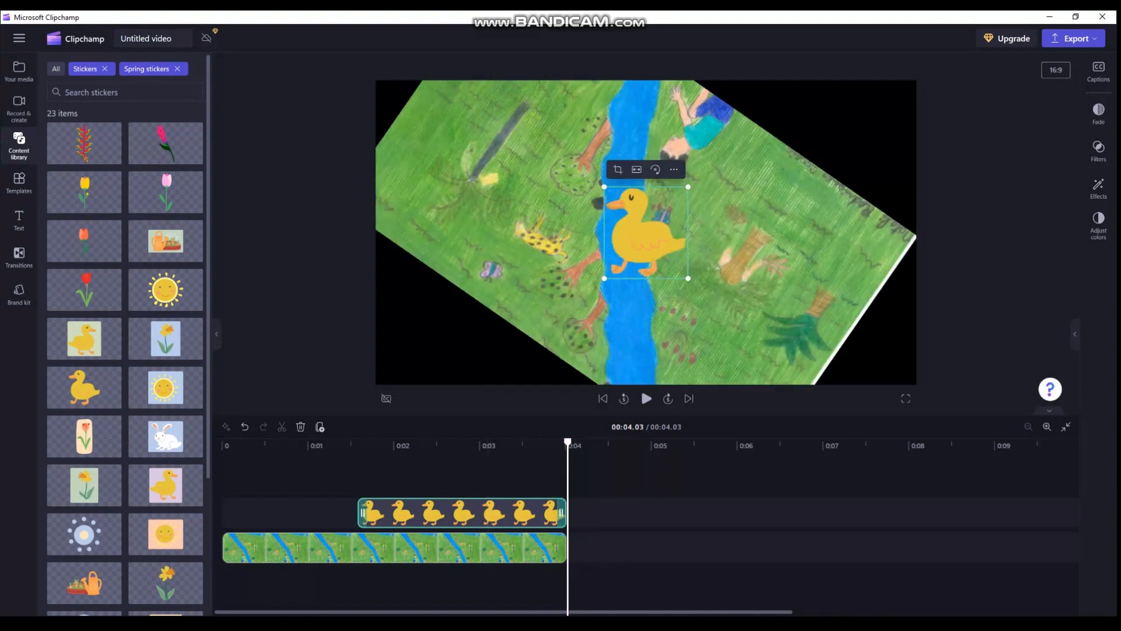
Try different sizes and positions for the duck sticker, leaving it slightly enlarged over the lower part of the river
mouse_move(688, 279)
left_mouse_down()
mouse_move(644, 230)
mouse_move(781, 379)
mouse_move(654, 251)
mouse_move(778, 377)
mouse_move(864, 406)
mouse_move(702, 294)
left_mouse_up()
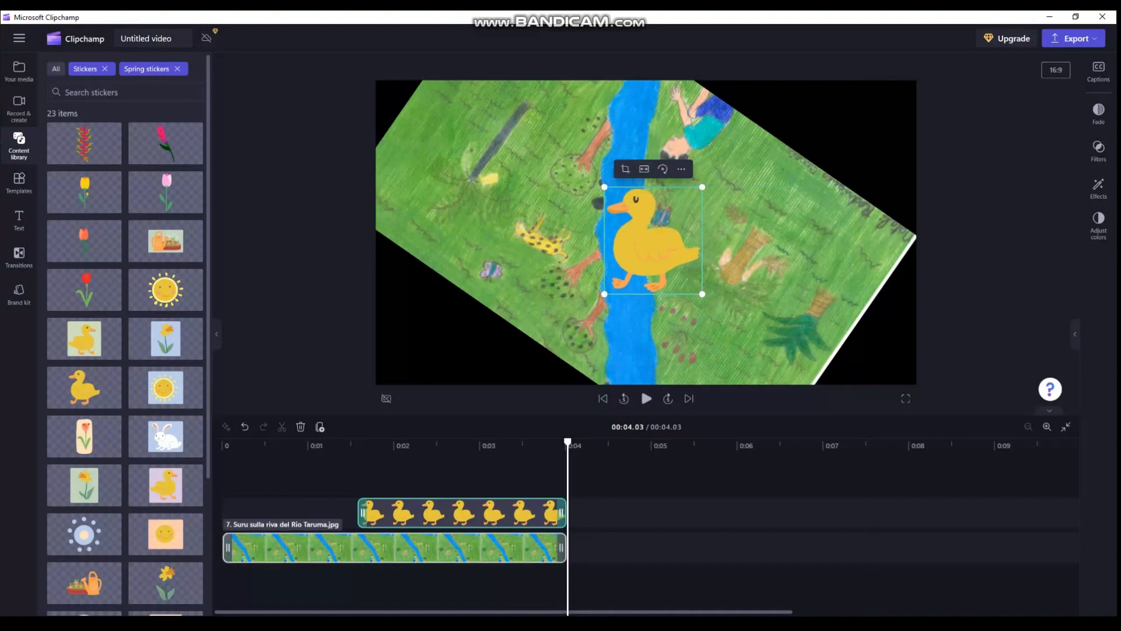
left_click_drag(702, 293, 758, 354)
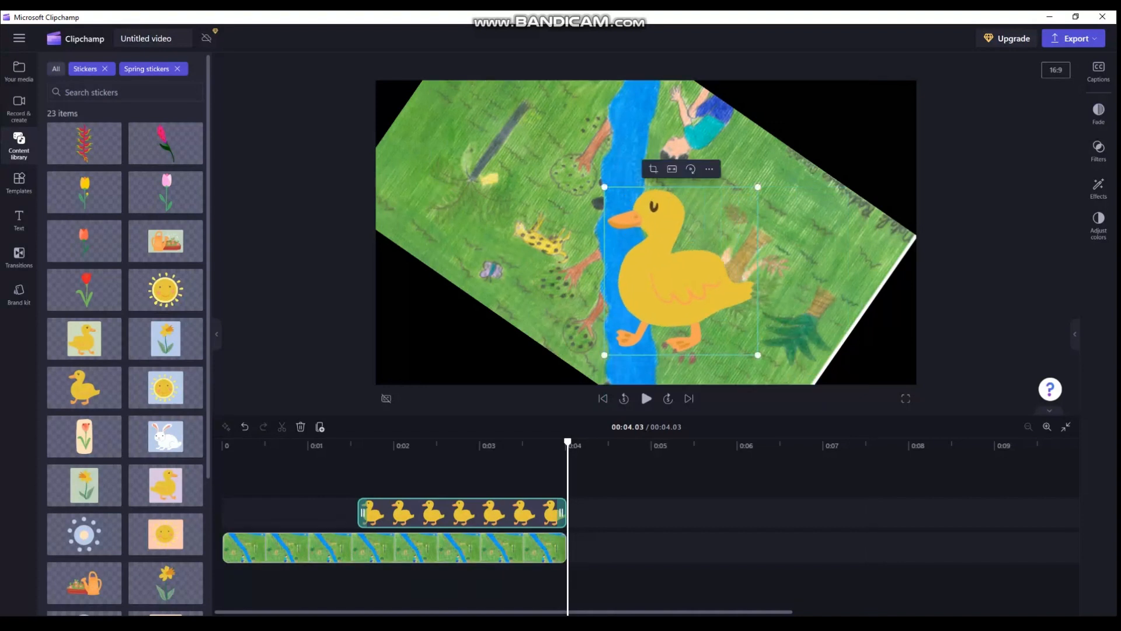
left_click_drag(681, 270, 441, 327)
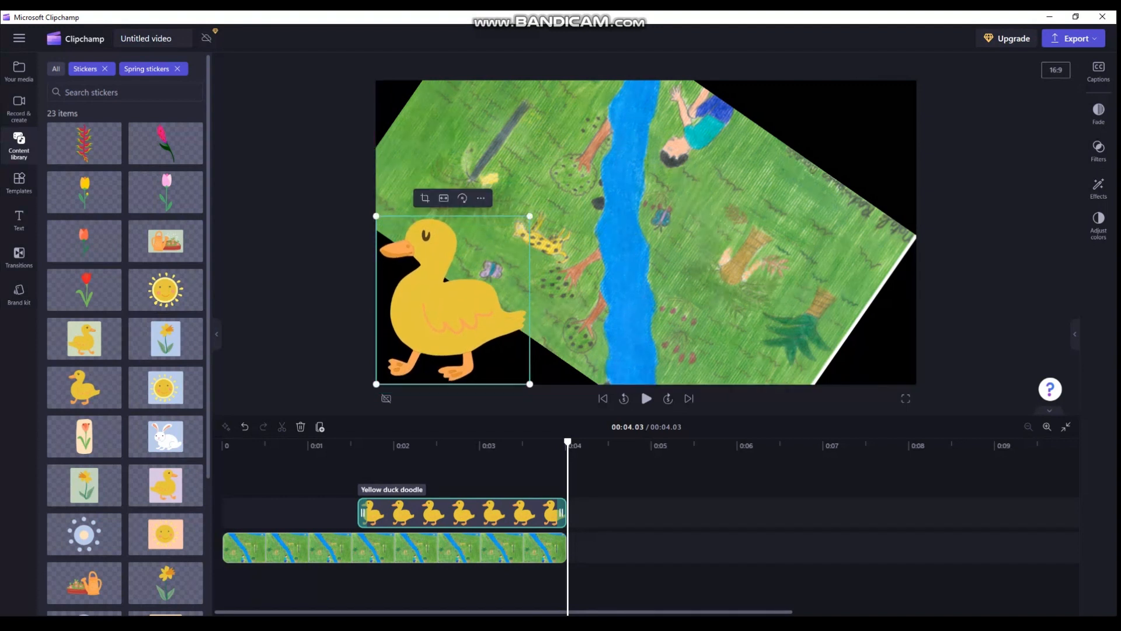
left_click_drag(530, 383, 473, 321)
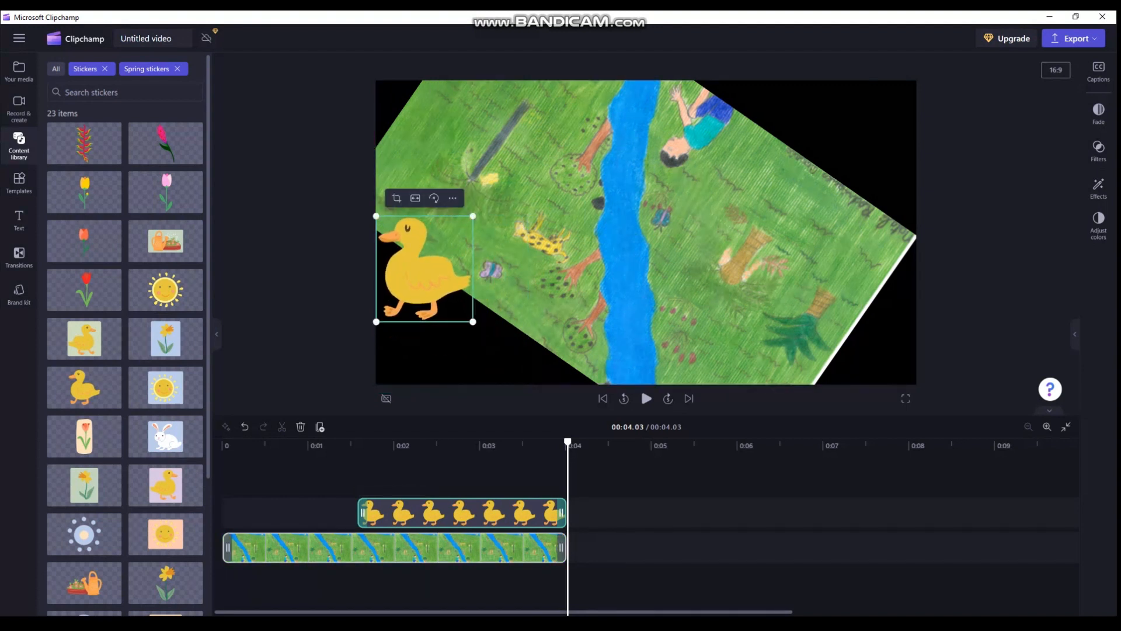
left_click_drag(432, 278, 664, 299)
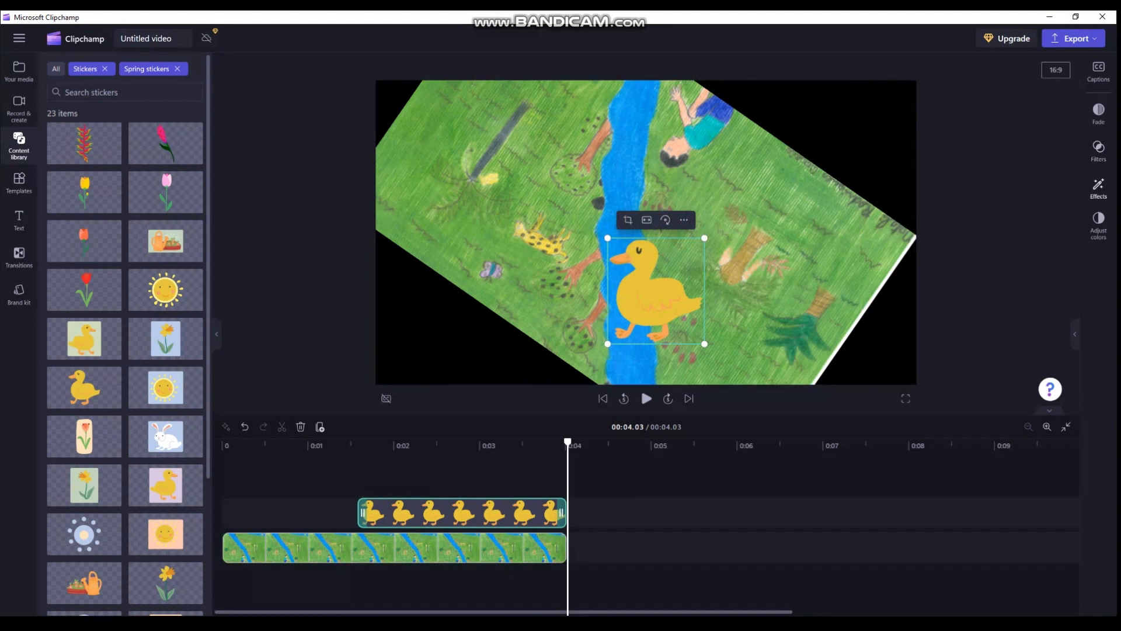
Review the filter, effect and fade options for the duck sticker without applying any, and open the template categories
left_click(1098, 152)
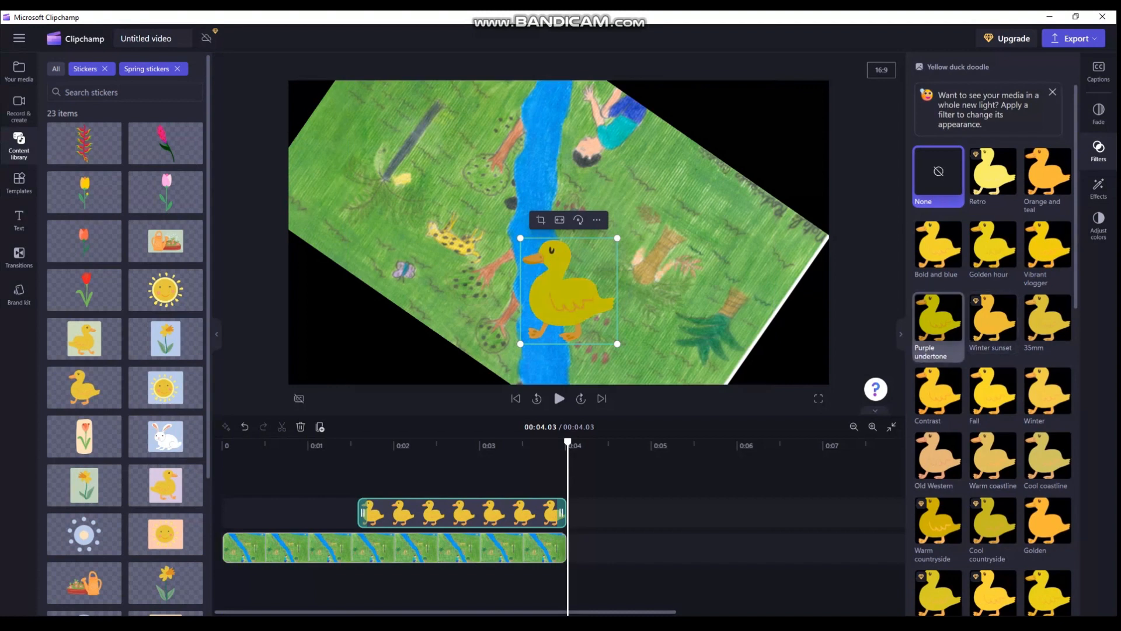
scroll(992, 350, "down", 10)
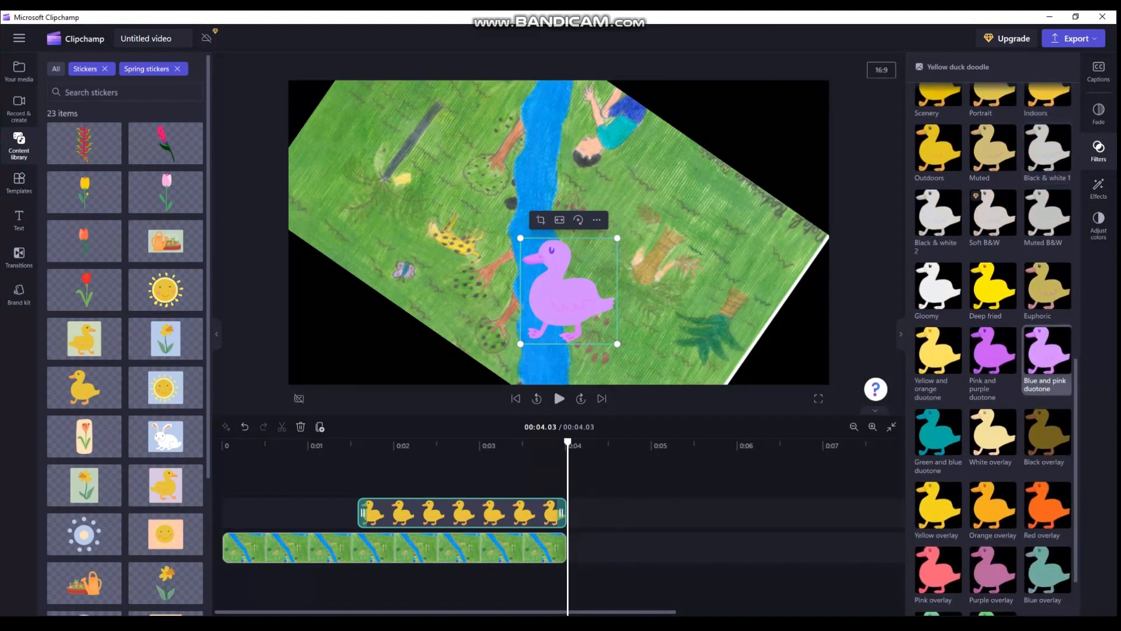
left_click(1099, 189)
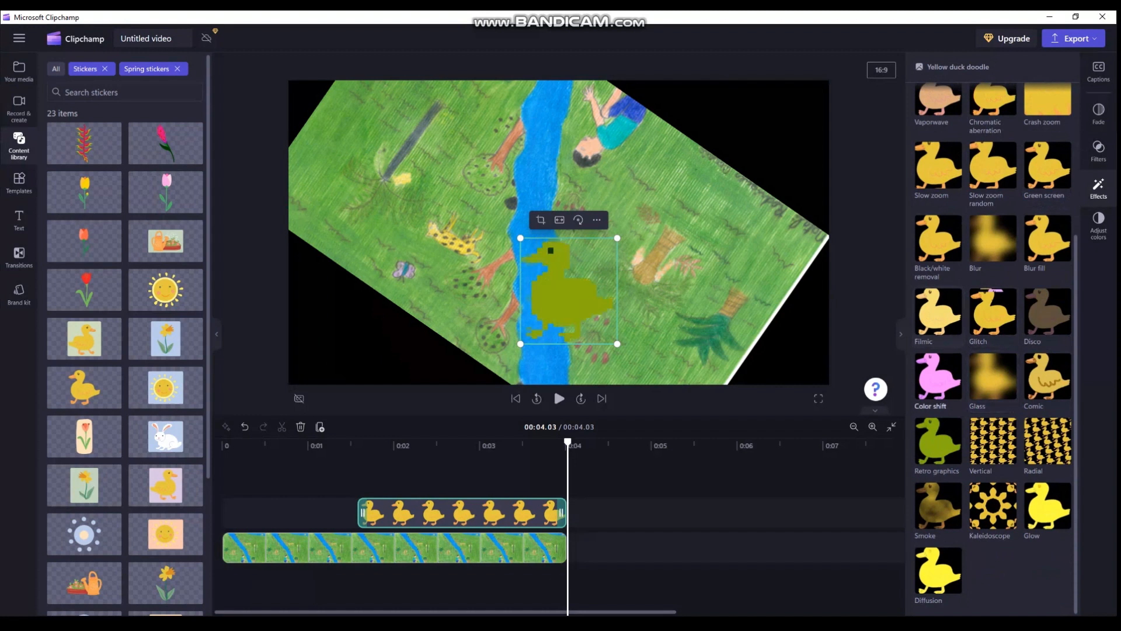
left_click(901, 334)
left_click(1098, 114)
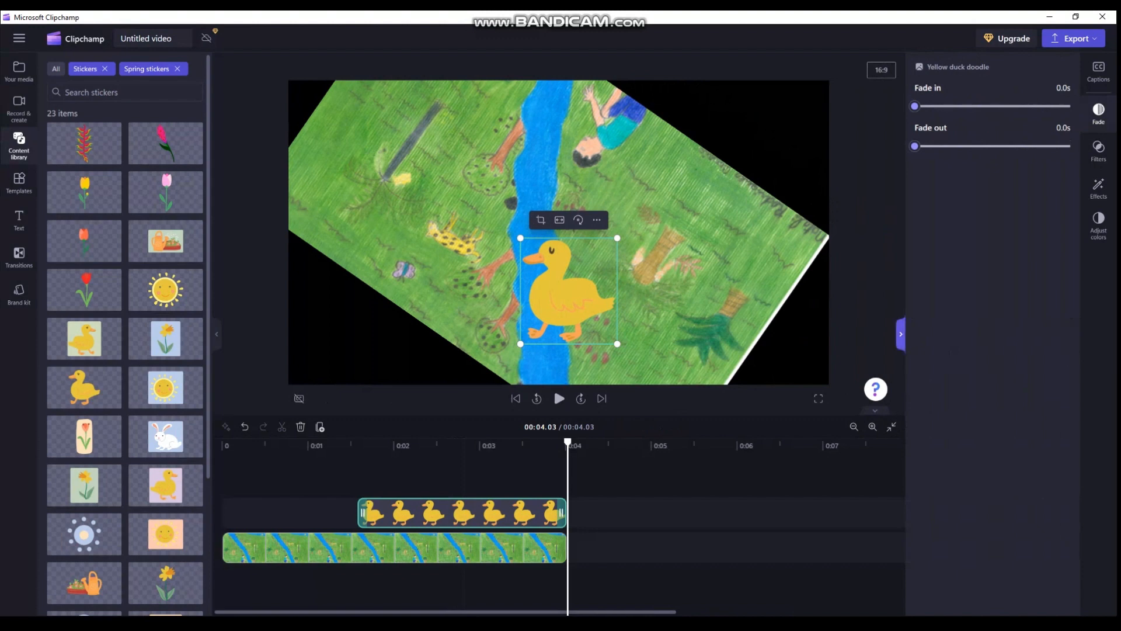
left_click(900, 334)
left_click(19, 183)
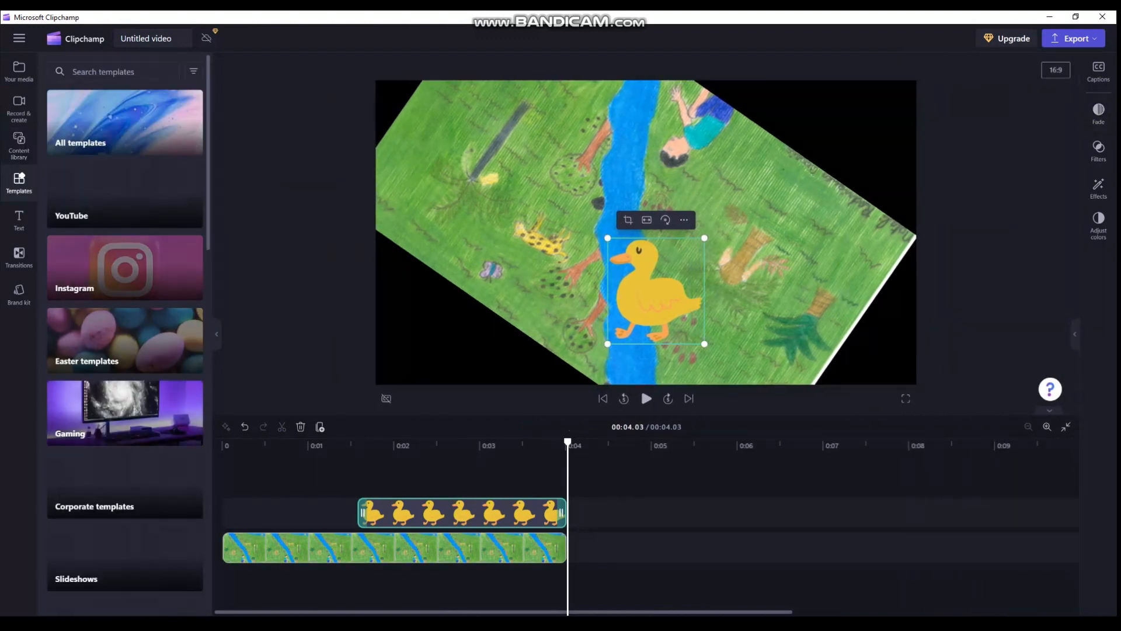
Browse the template categories, open the Intro/outro templates and review the channel intro and outro designs
scroll(189, 549, "down", 13)
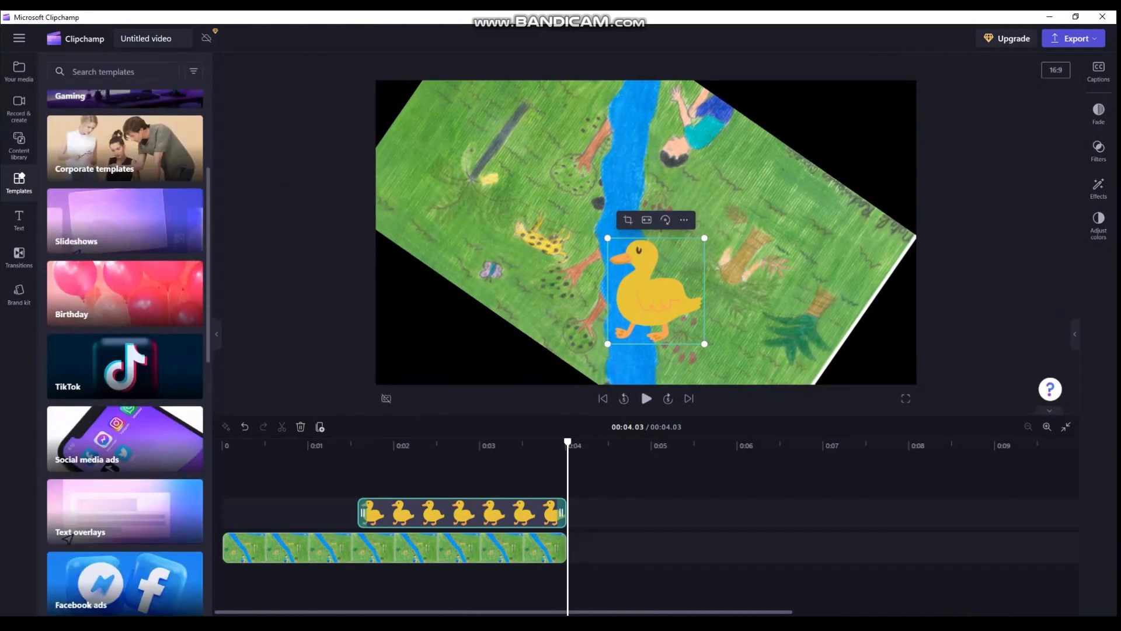
scroll(189, 549, "down", 8)
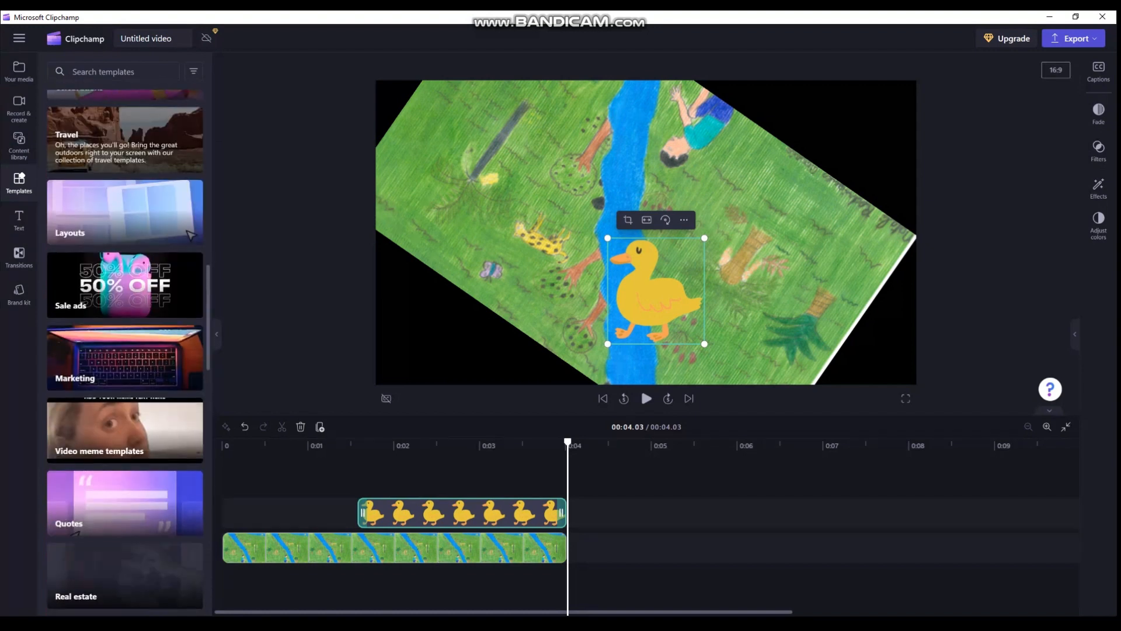
scroll(190, 548, "down", 3)
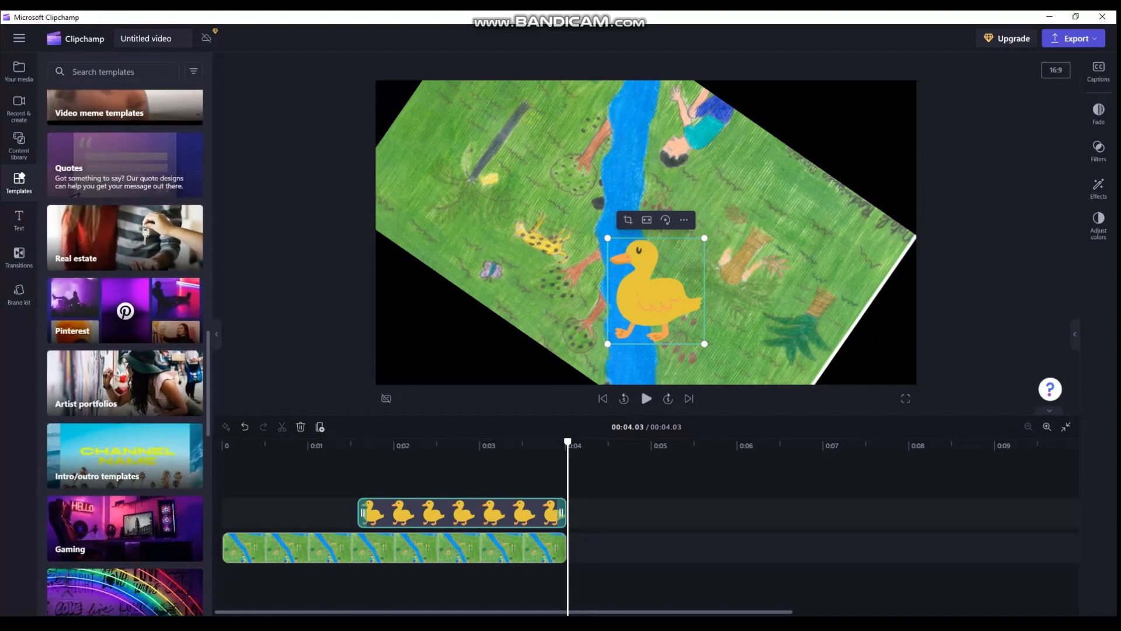
scroll(125, 379, "down", 1)
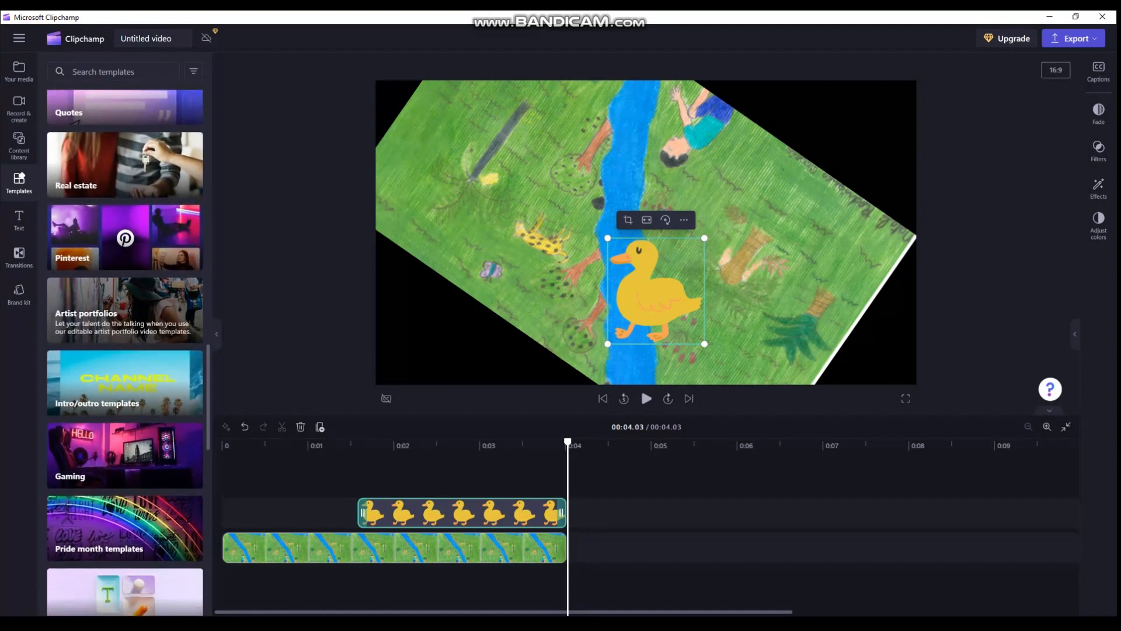
left_click(126, 376)
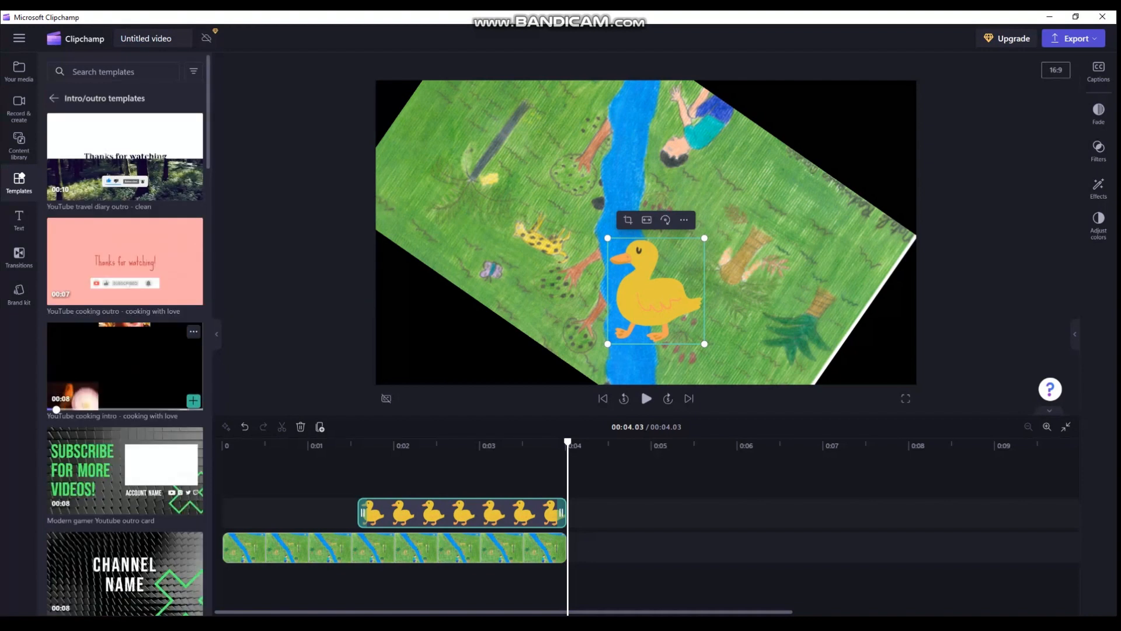
scroll(125, 377, "down", 3)
scroll(126, 403, "down", 6)
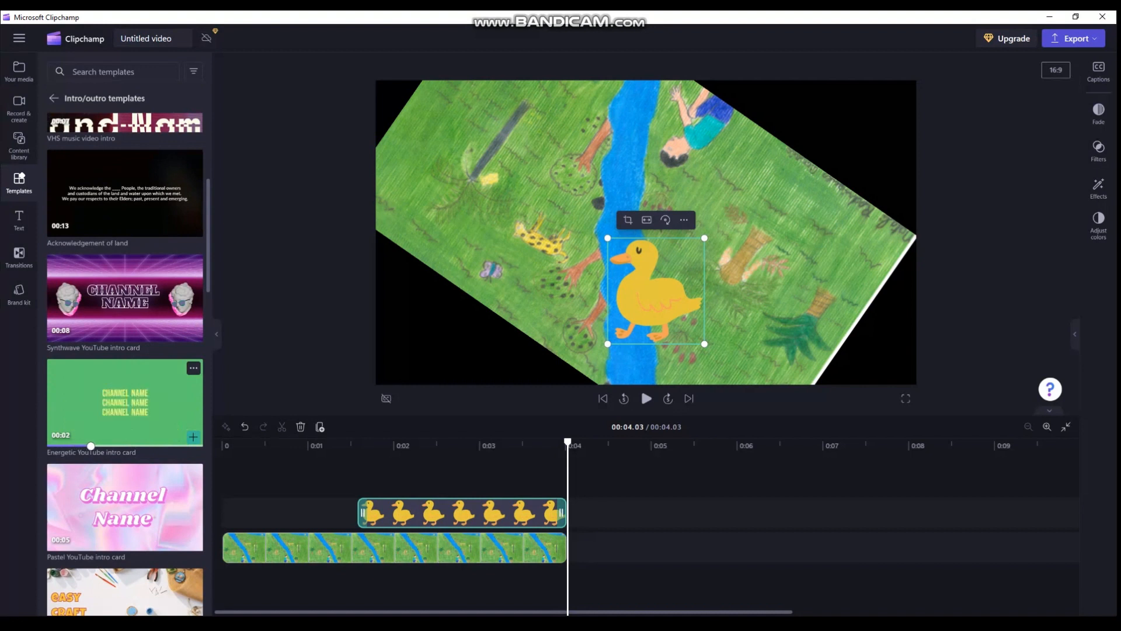
scroll(126, 362, "down", 2)
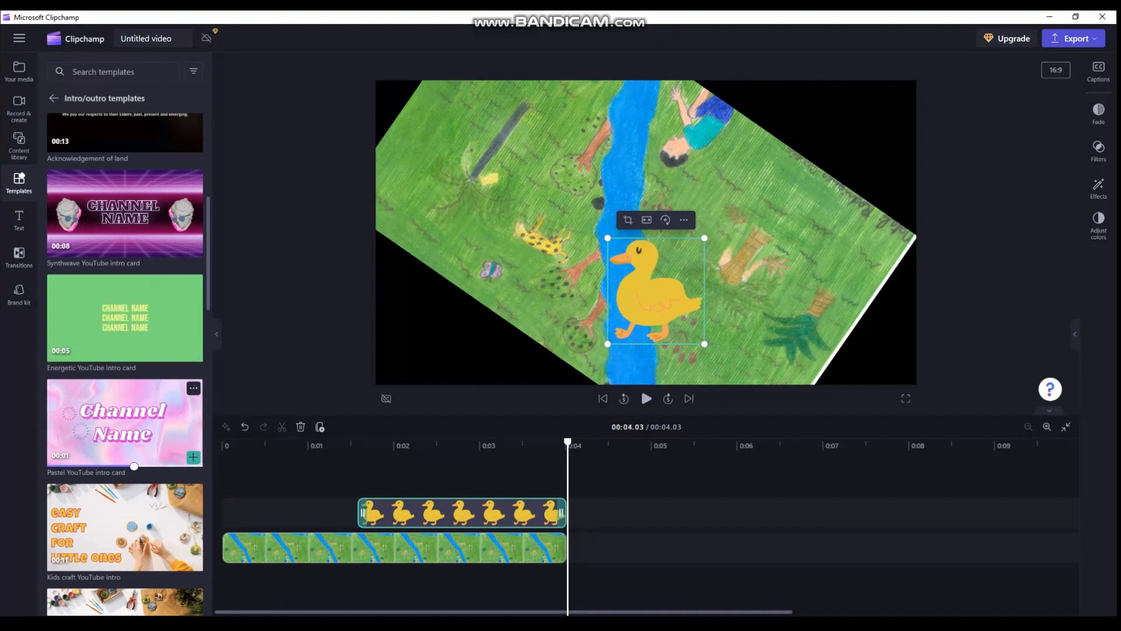
scroll(125, 362, "down", 5)
Review the available text styles and add a plain text clip on a new track above the duck sticker
left_click(18, 220)
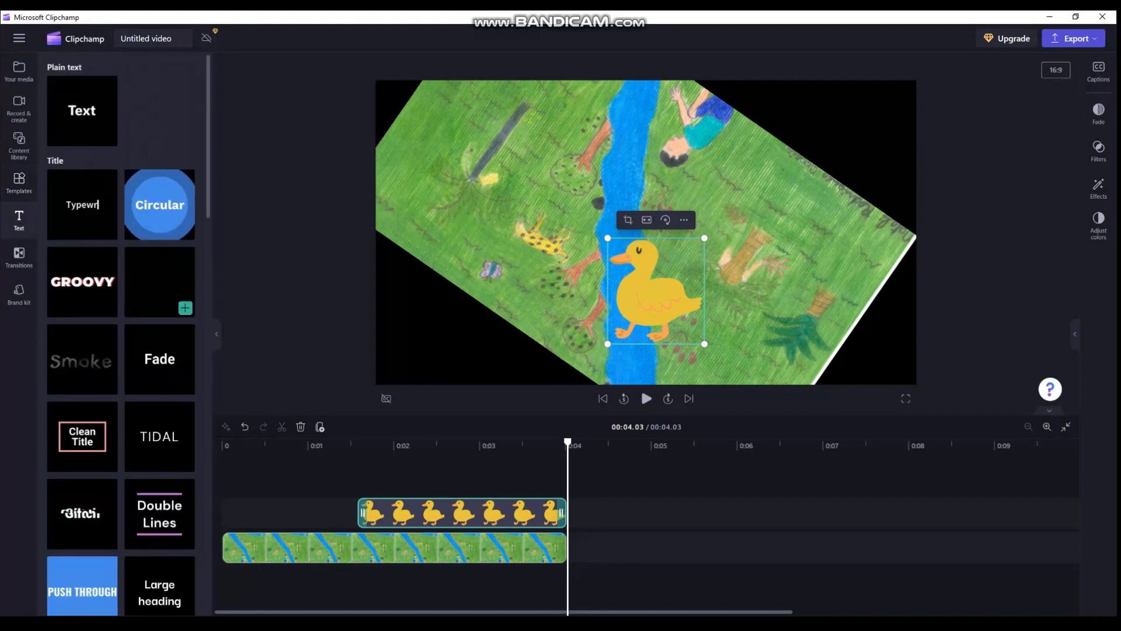
scroll(121, 333, "down", 15)
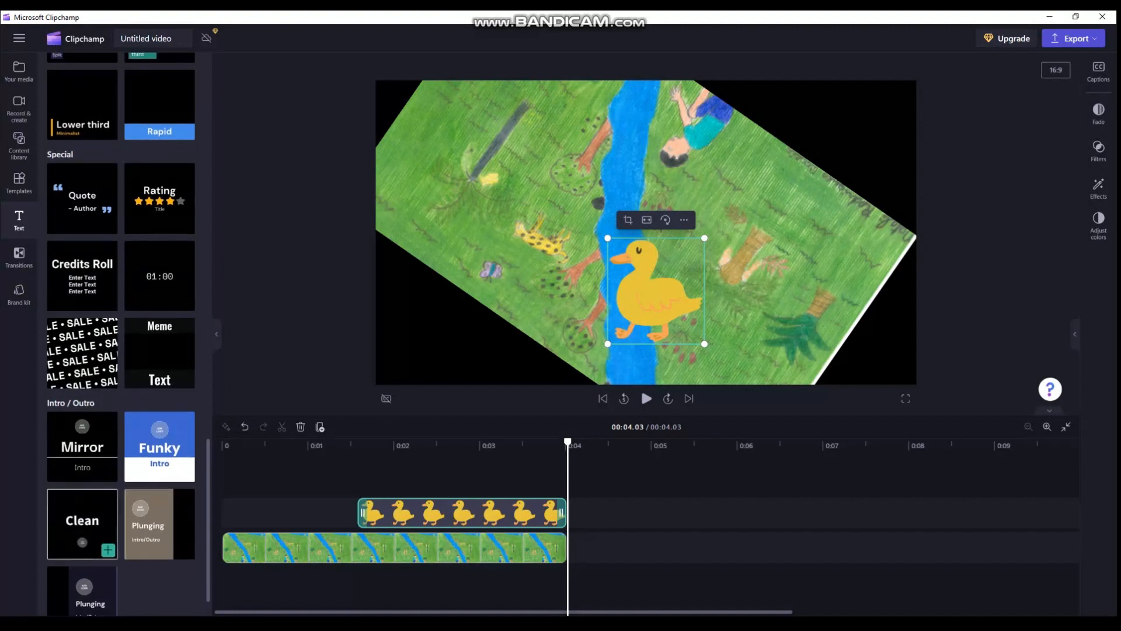
scroll(93, 484, "up", 2)
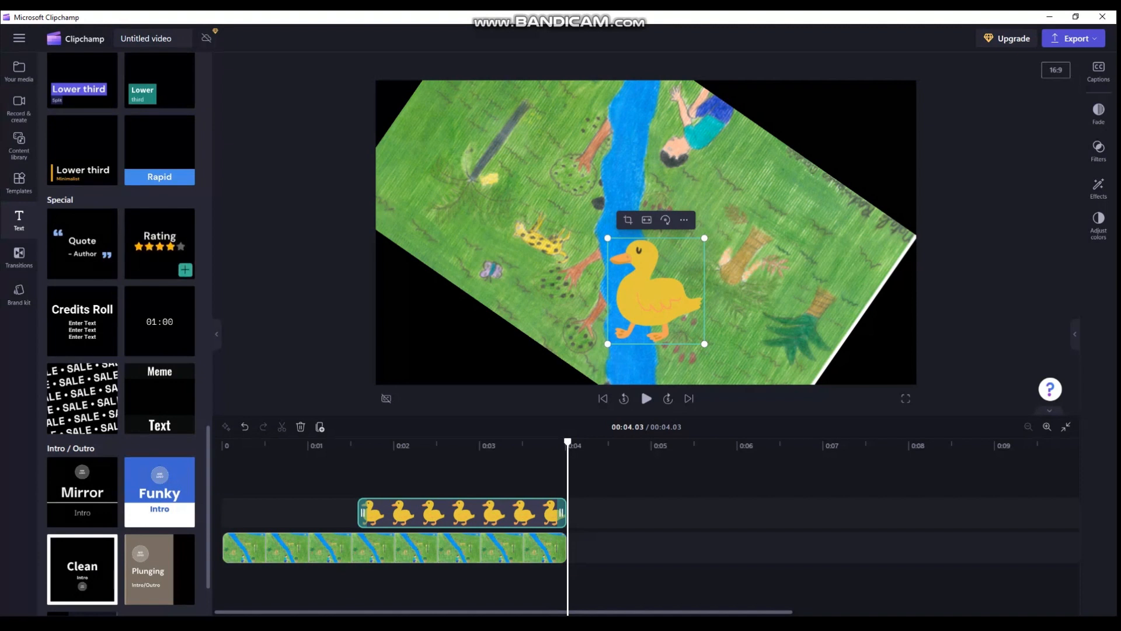
scroll(169, 260, "up", 2)
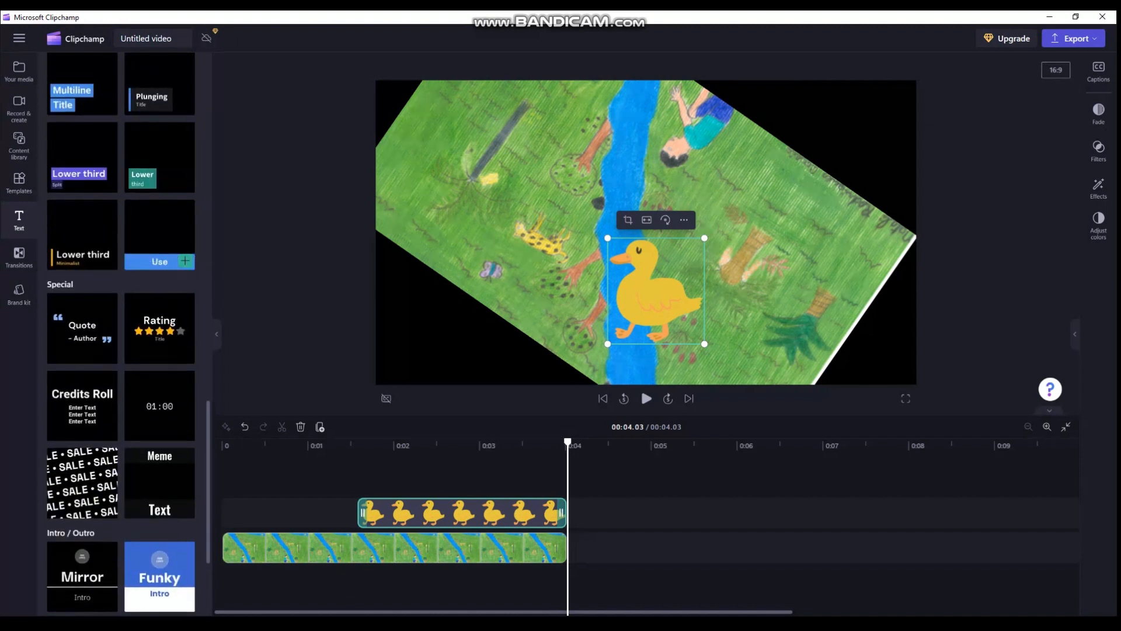
scroll(108, 263, "up", 2)
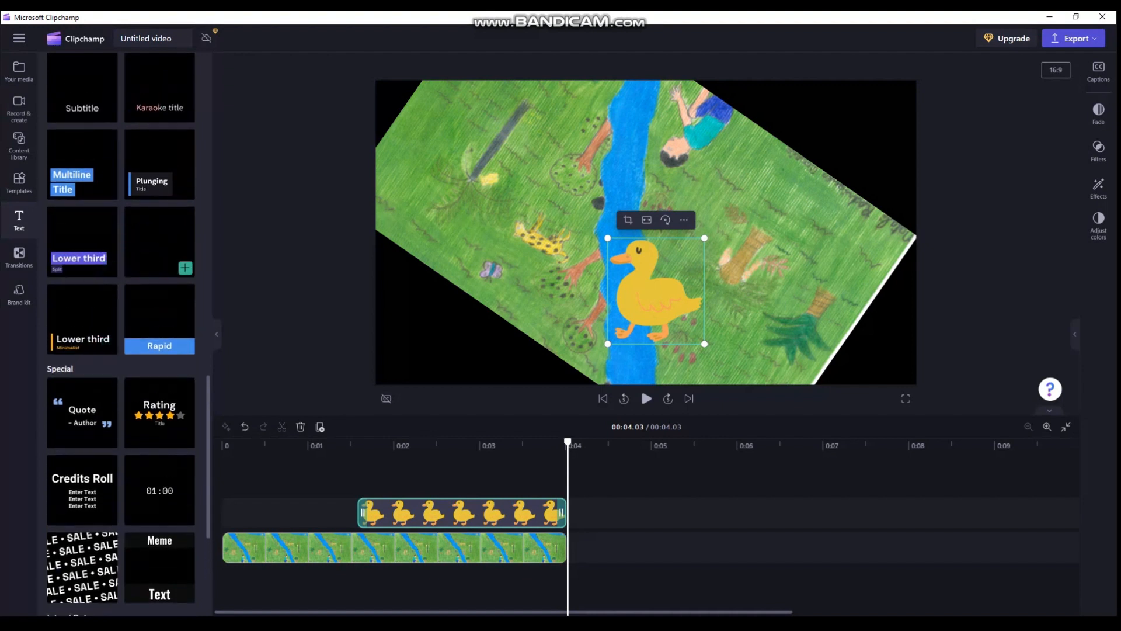
scroll(158, 262, "up", 5)
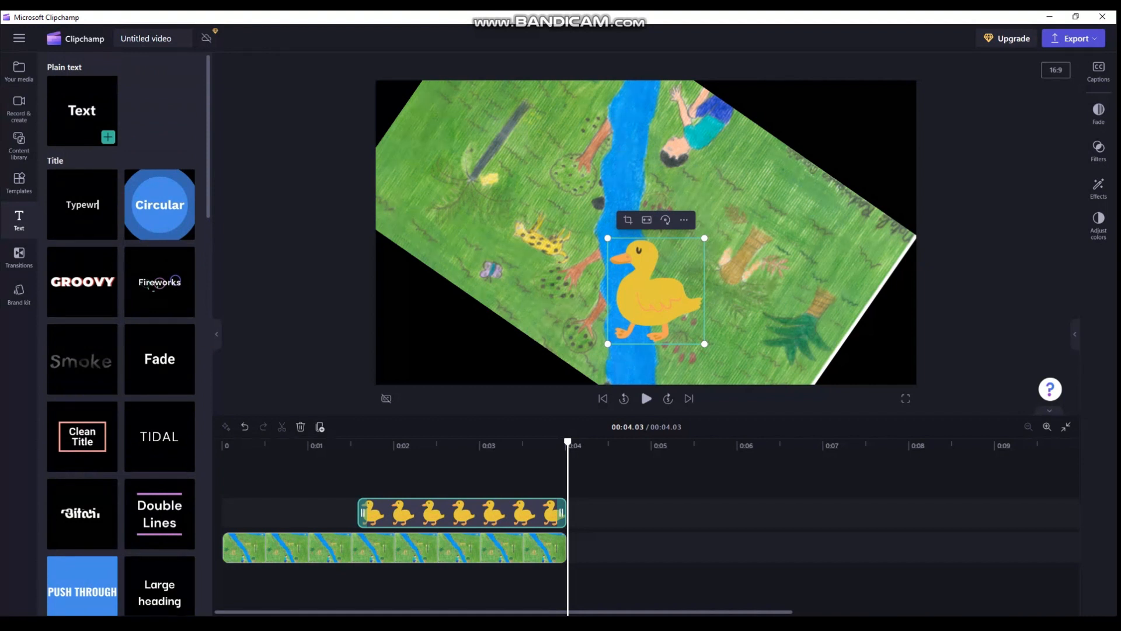
left_click_drag(82, 111, 623, 496)
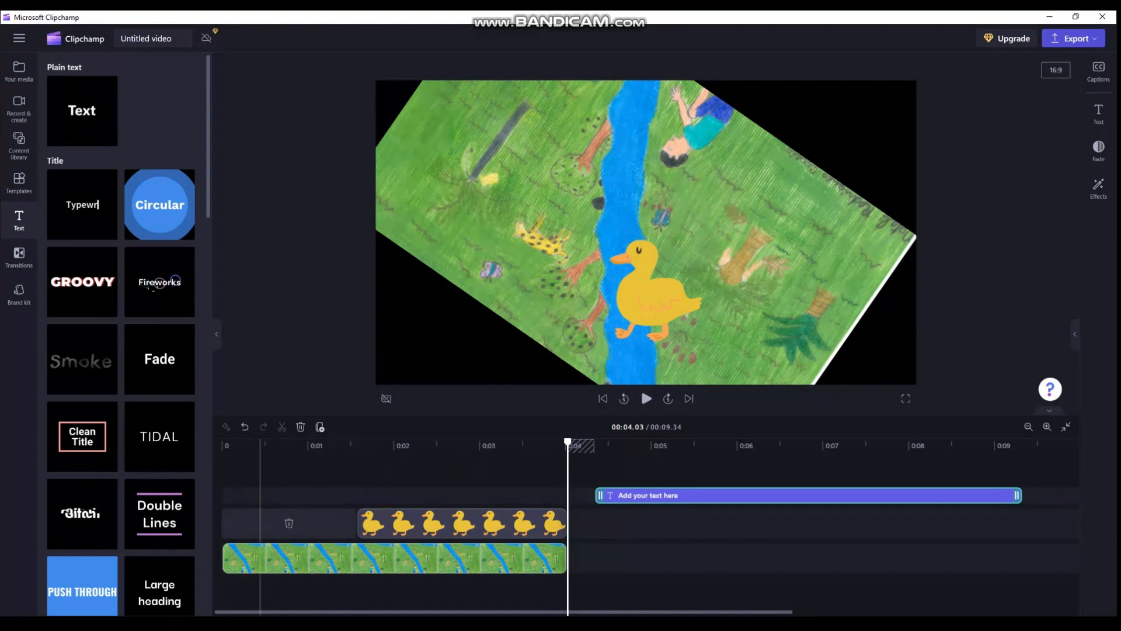
Delete the empty gap before the text clip so that it starts at the beginning of the timeline
left_click(461, 523)
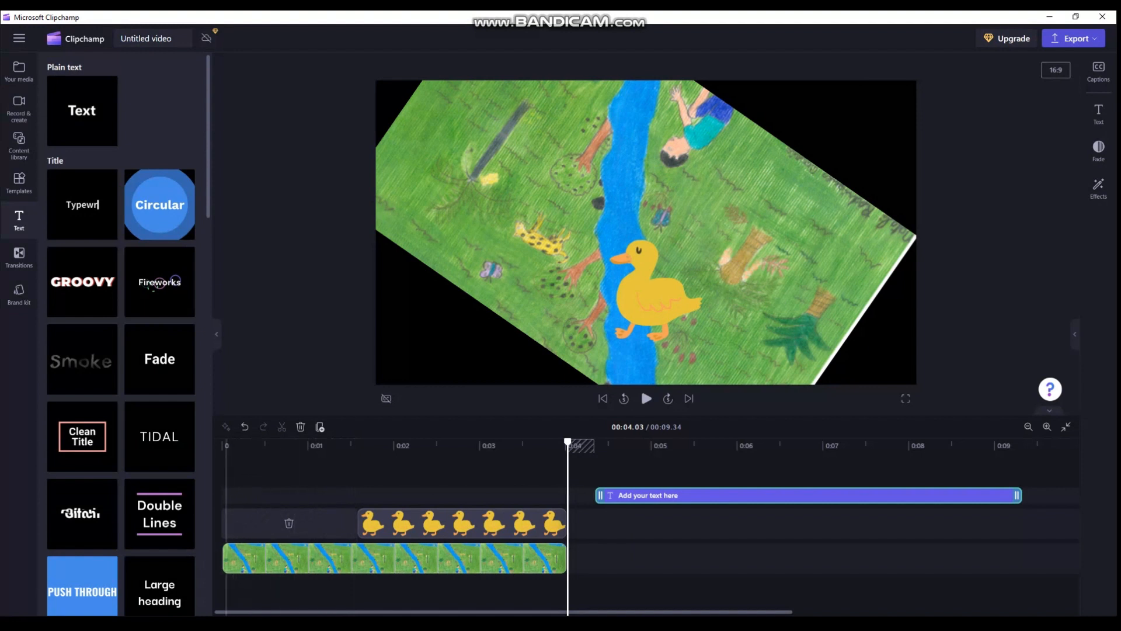
left_click(656, 290)
left_click(310, 523)
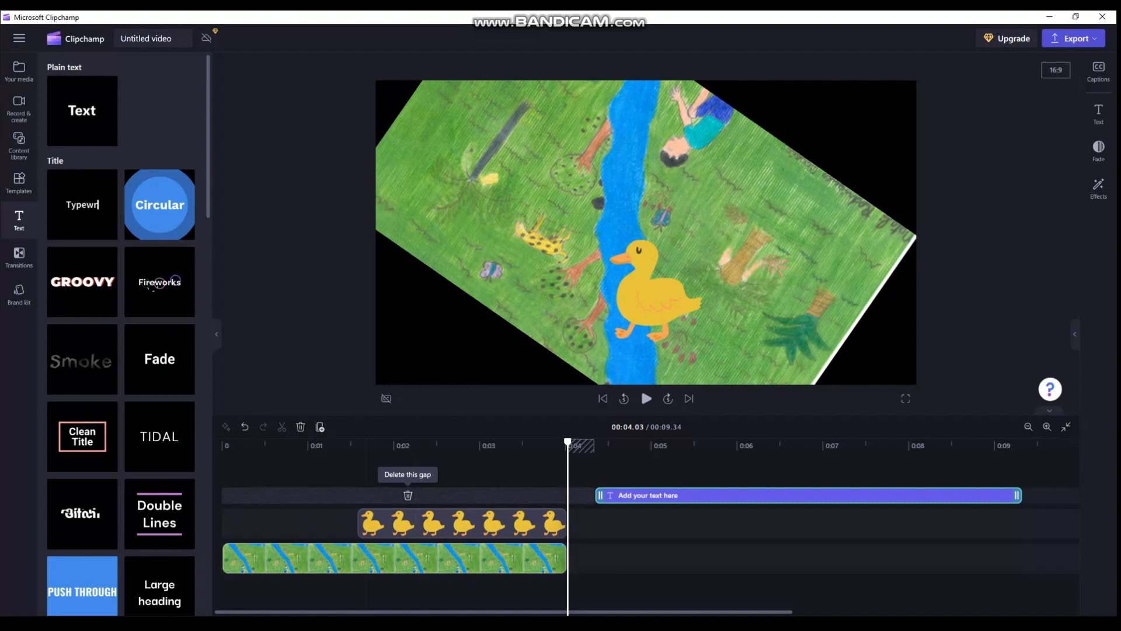
left_click(408, 494)
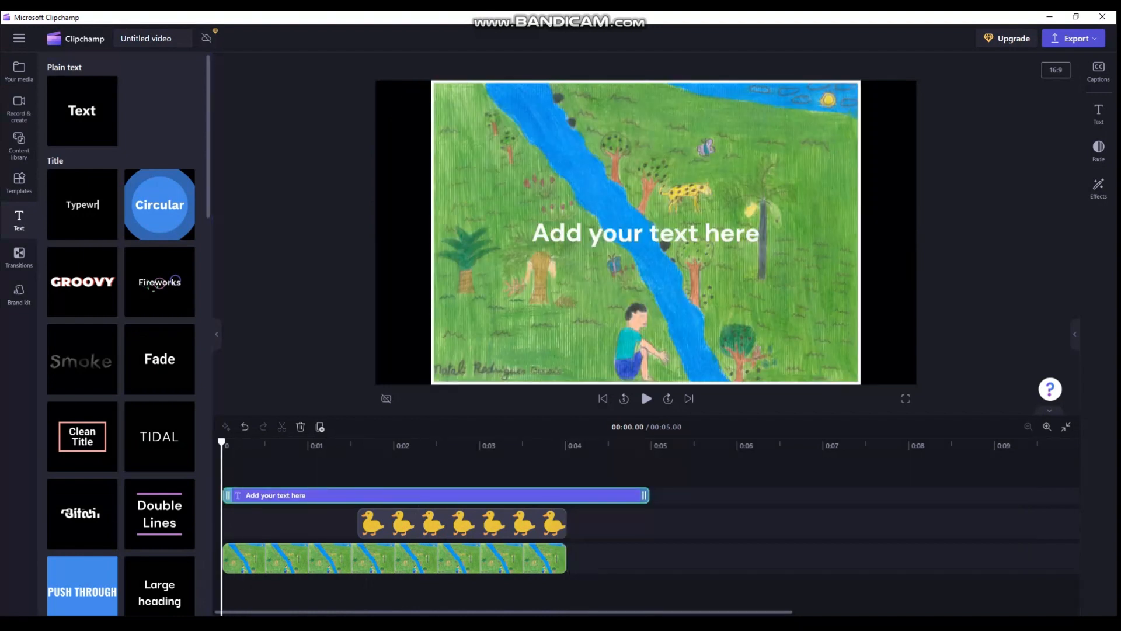
Move the duck sticker onto the river clip's track, close the gap between them, and trim the duck's start slightly
left_click(394, 558)
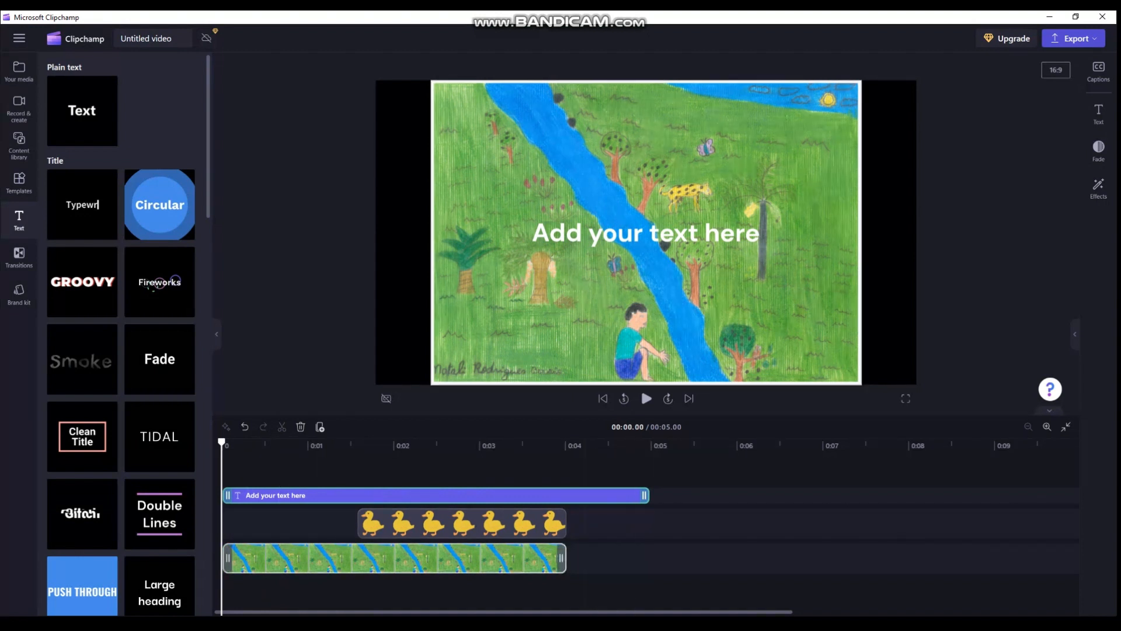
left_click_drag(461, 523, 754, 557)
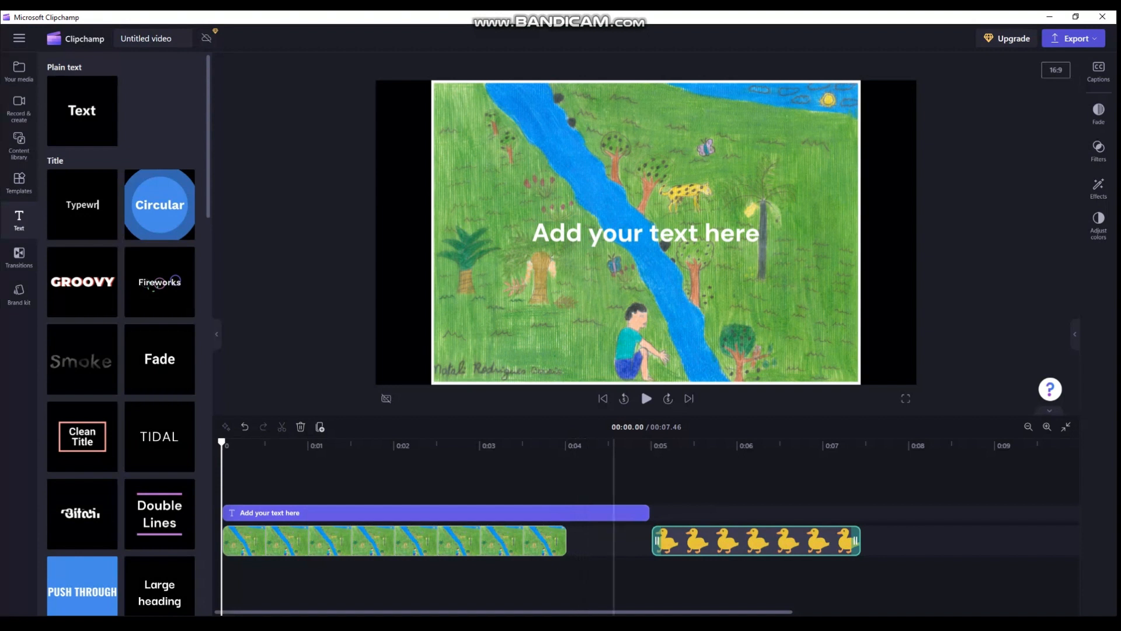
left_click(609, 540)
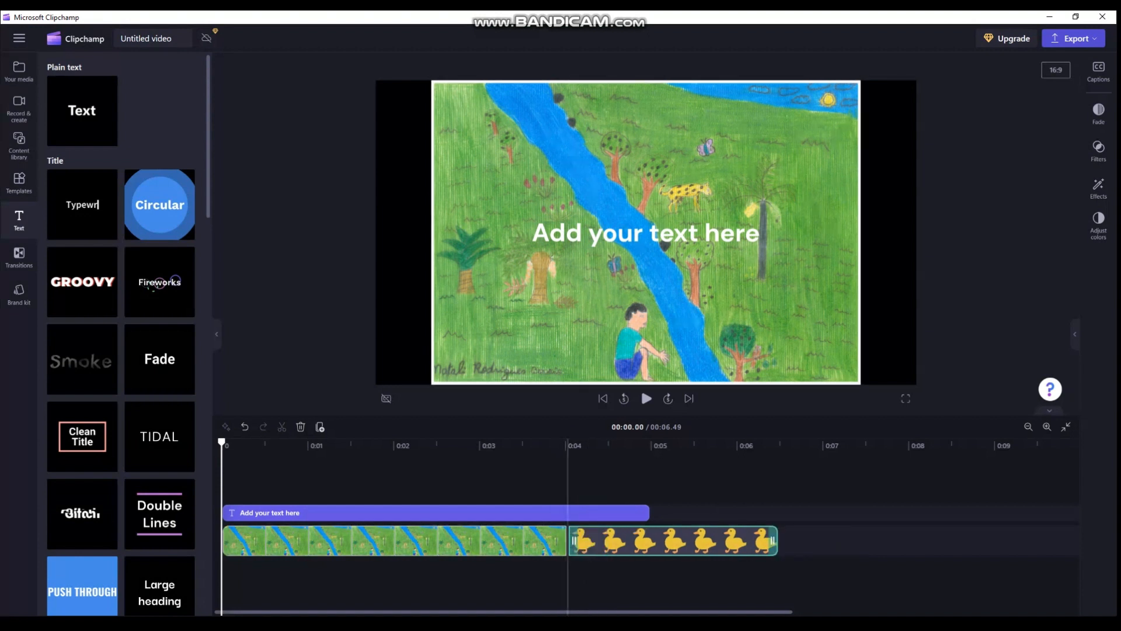
left_click(567, 461)
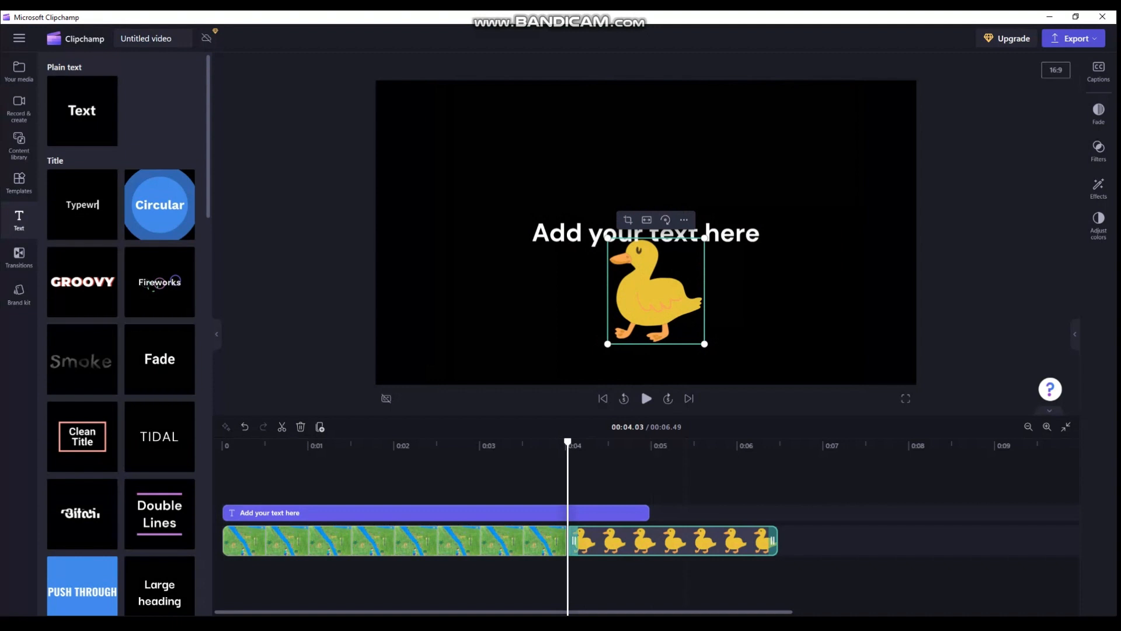
mouse_move(574, 541)
left_mouse_down()
mouse_move(613, 540)
mouse_move(569, 541)
left_mouse_up()
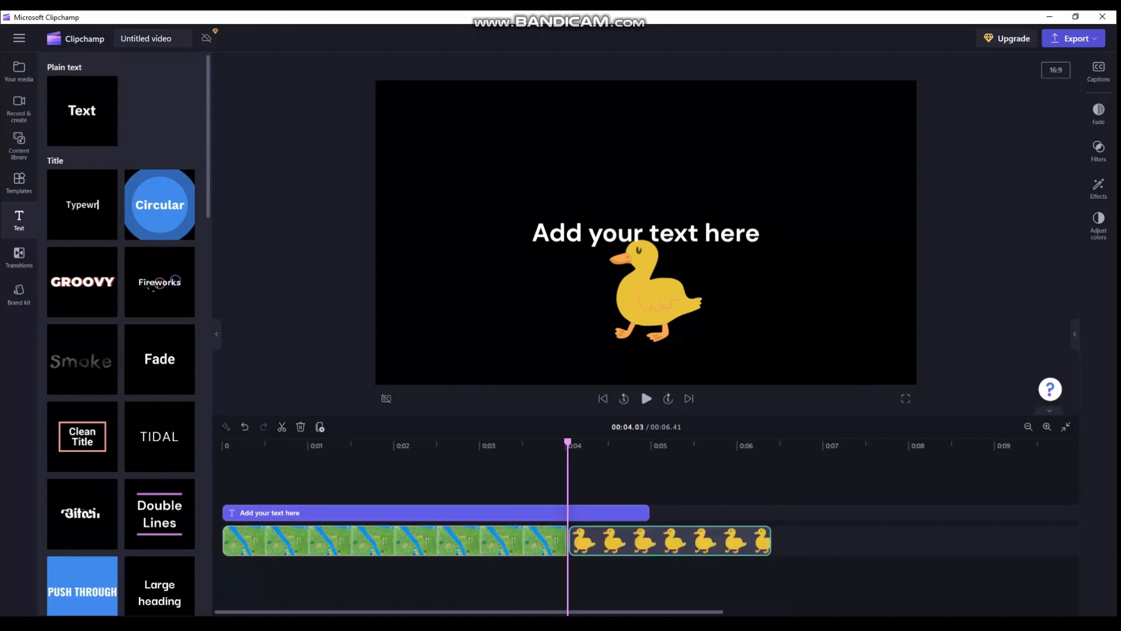
Shift the duck clip slightly away from the river clip and delete the gap between them
left_click_drag(583, 540, 592, 541)
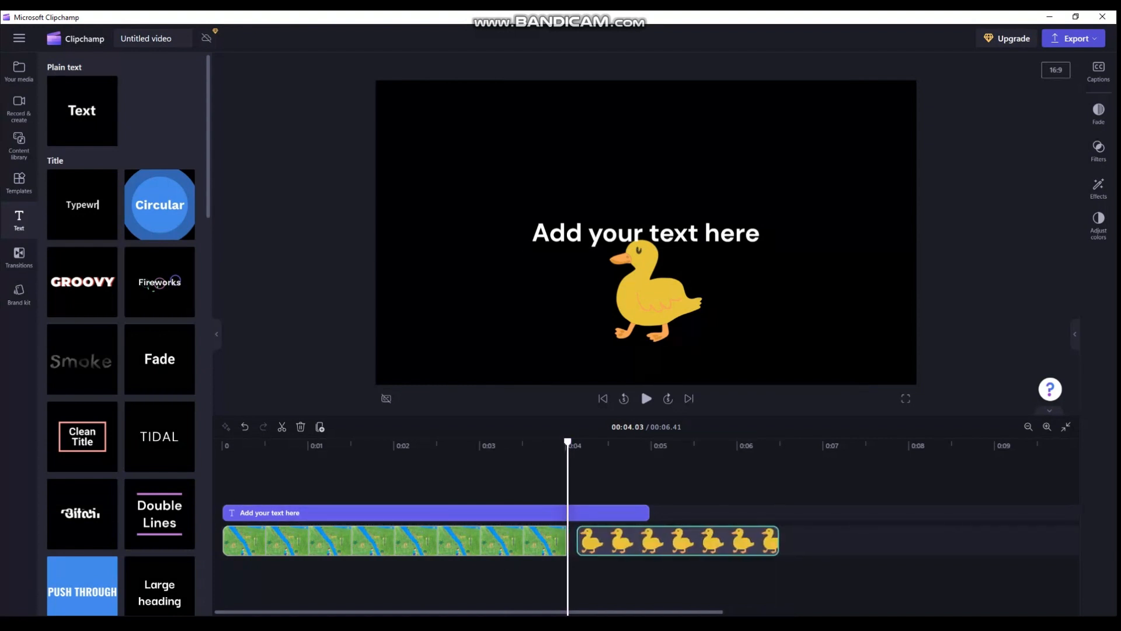
left_click(508, 445)
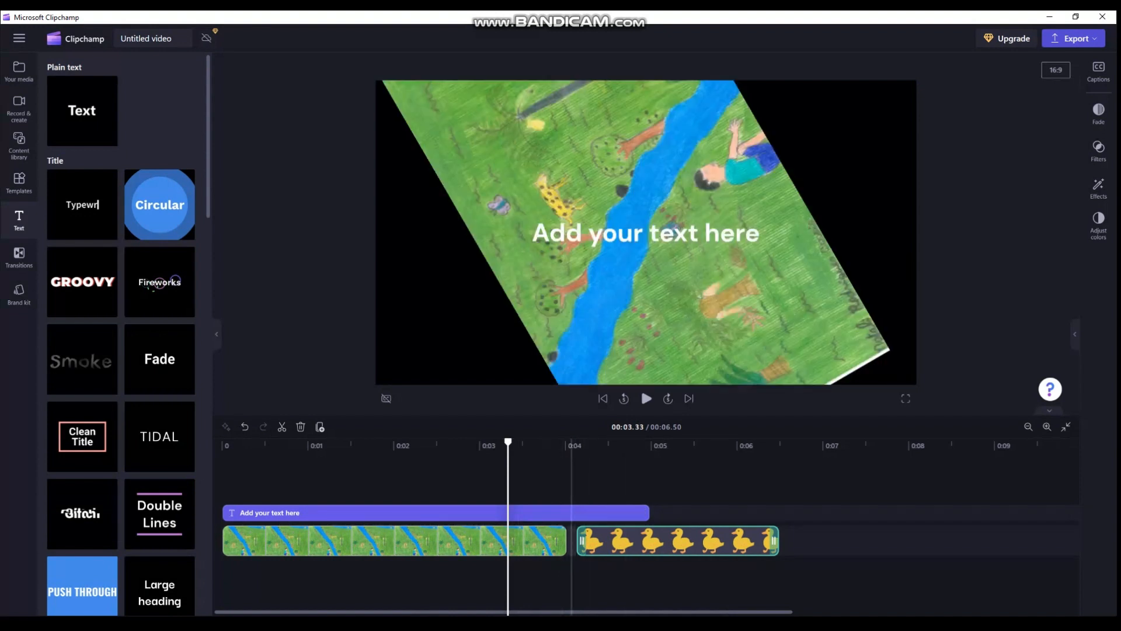
right_click(571, 540)
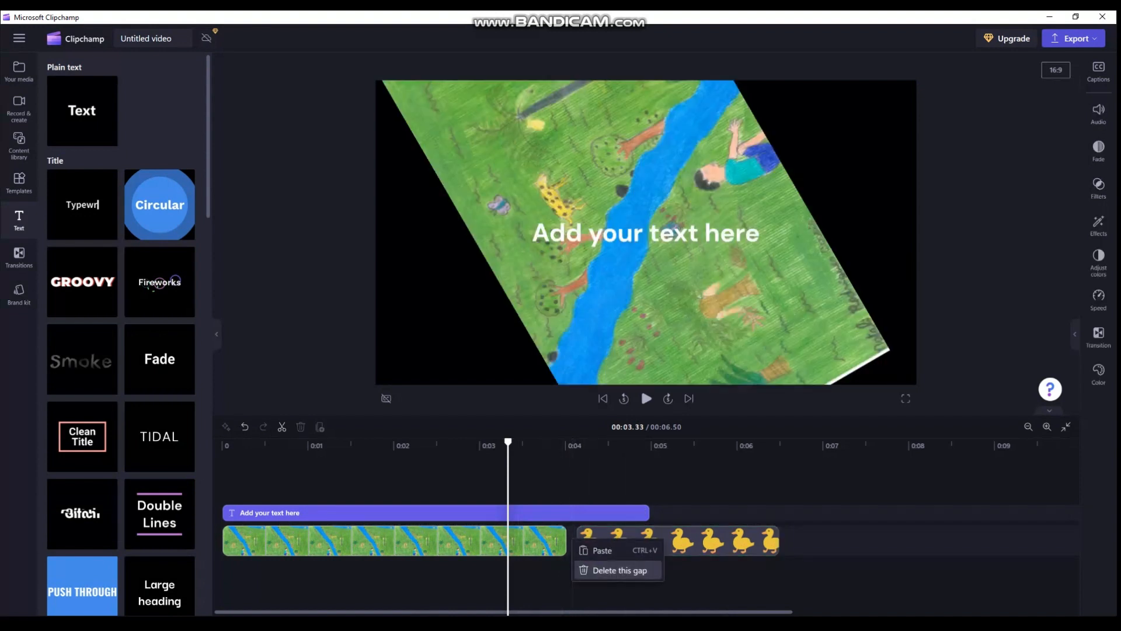
left_click(635, 570)
Resize the text in the preview and place it near the picture's lower left corner at font size 26
left_click(345, 512)
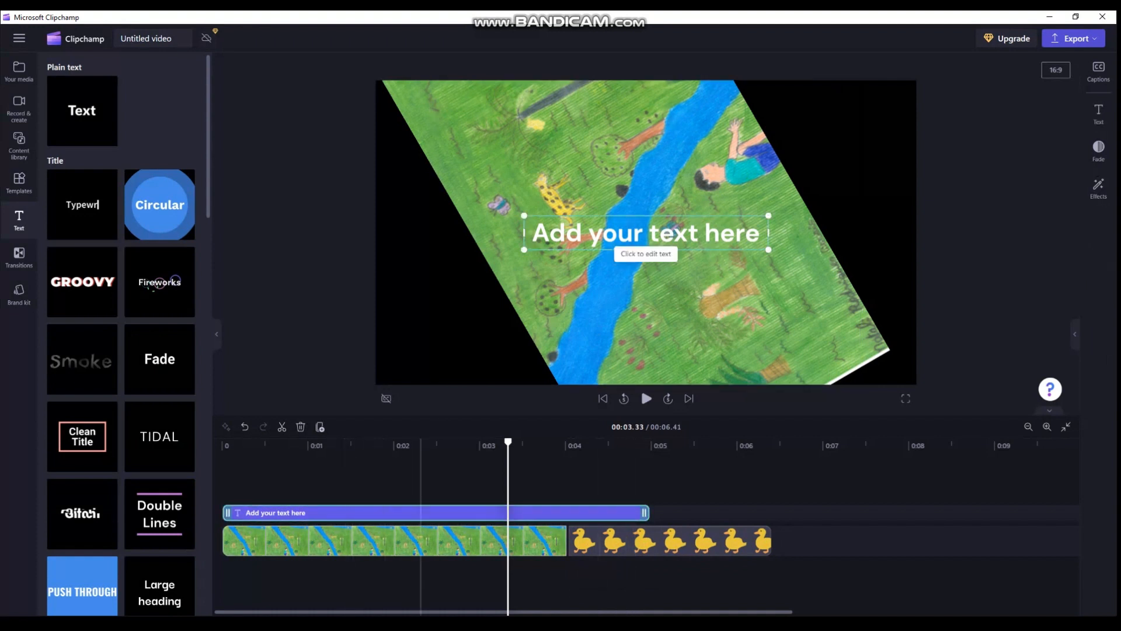
left_click(428, 540)
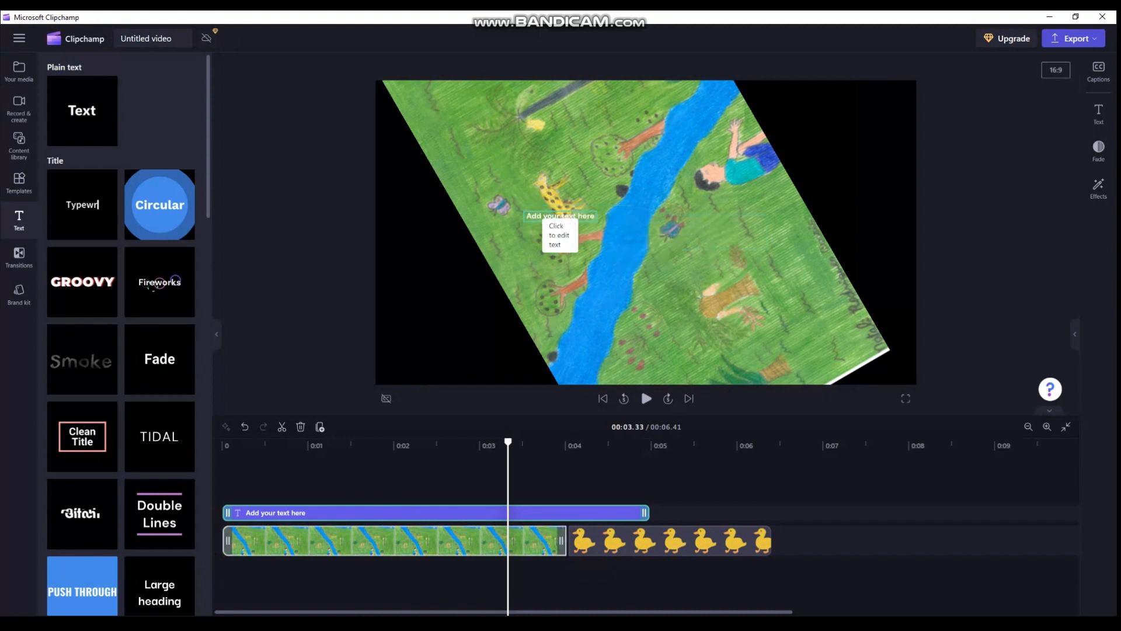
left_click_drag(627, 230, 497, 330)
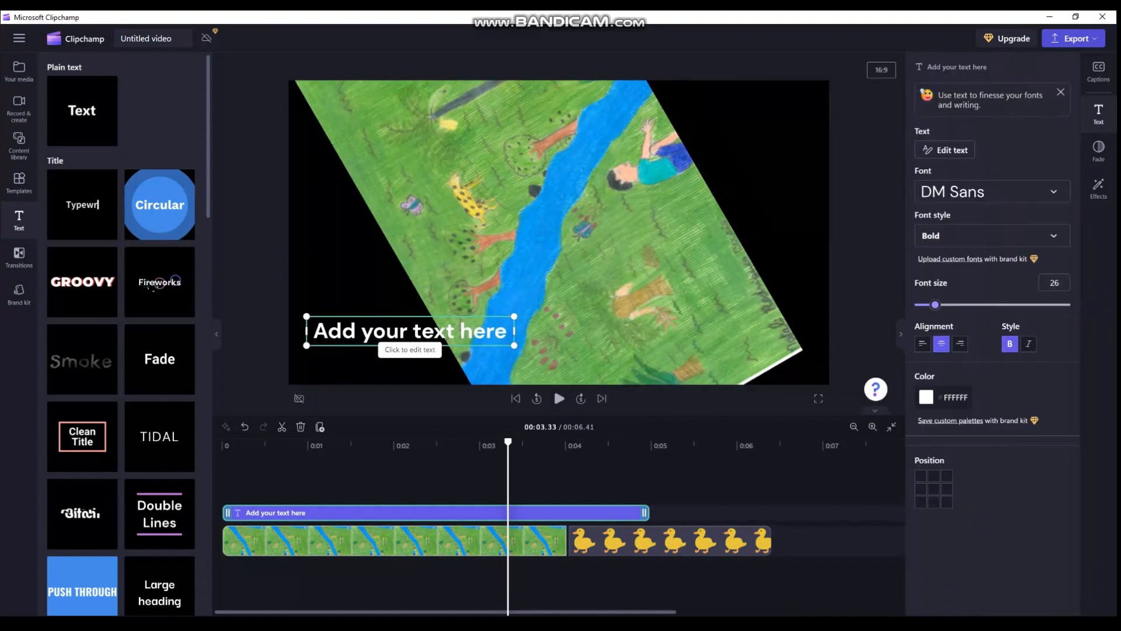
Review the list of available fonts for the text and close it without choosing another font
left_click(993, 192)
scroll(987, 292, "down", 5)
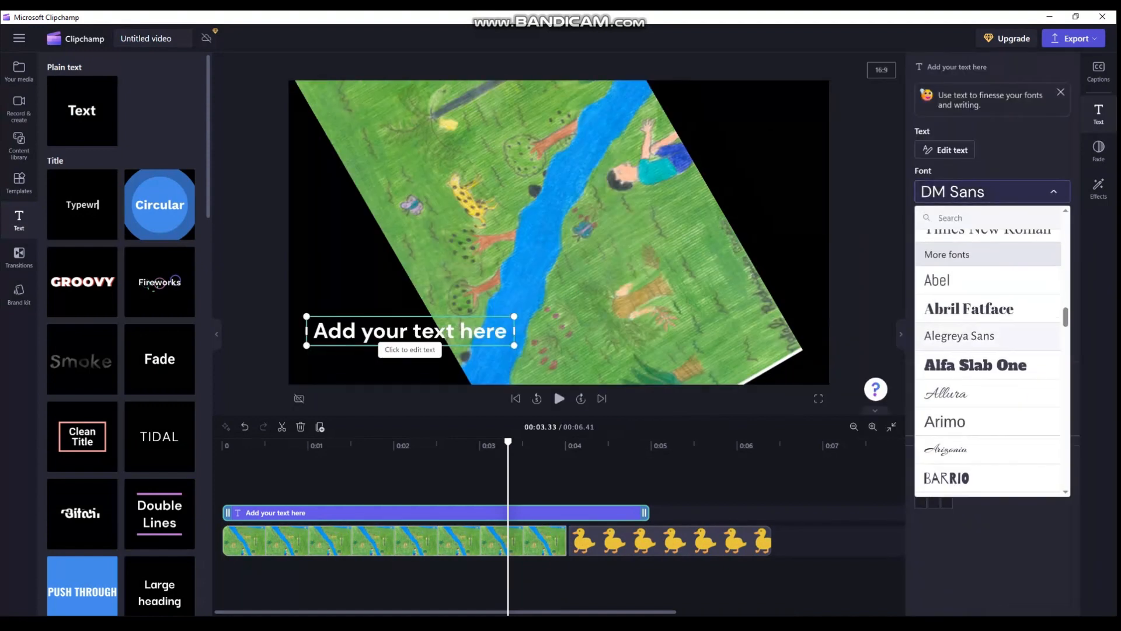
scroll(987, 350, "down", 15)
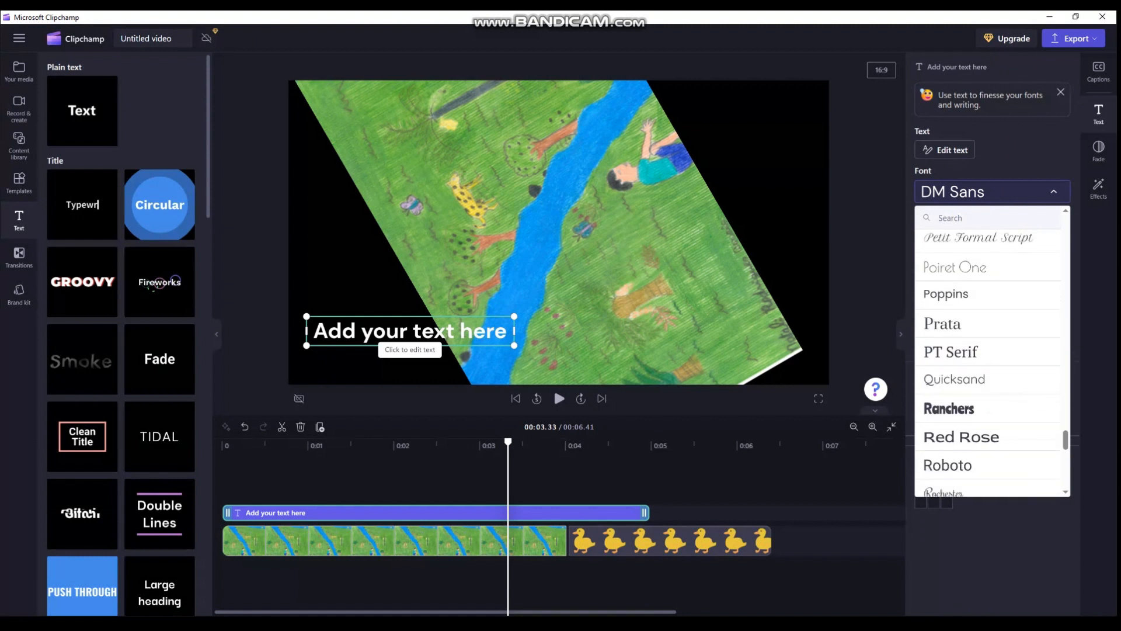
scroll(987, 351, "down", 10)
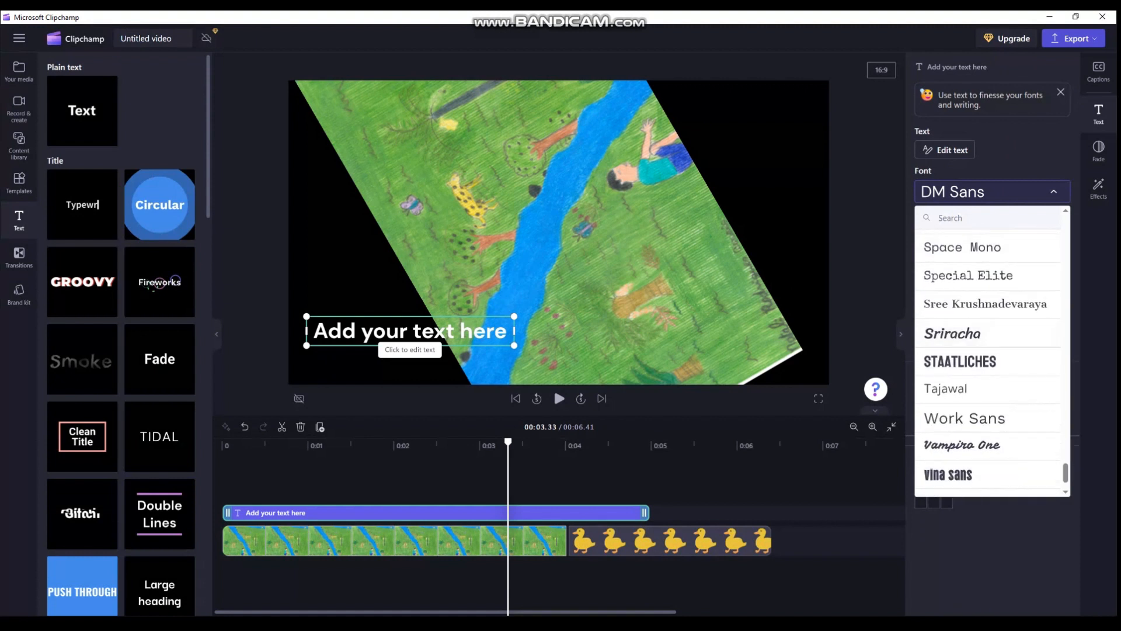
key("Escape")
Replace the placeholder text with "jfjfjfjfjfjlerkm" and erase it all, leaving the text box empty
left_click(409, 331)
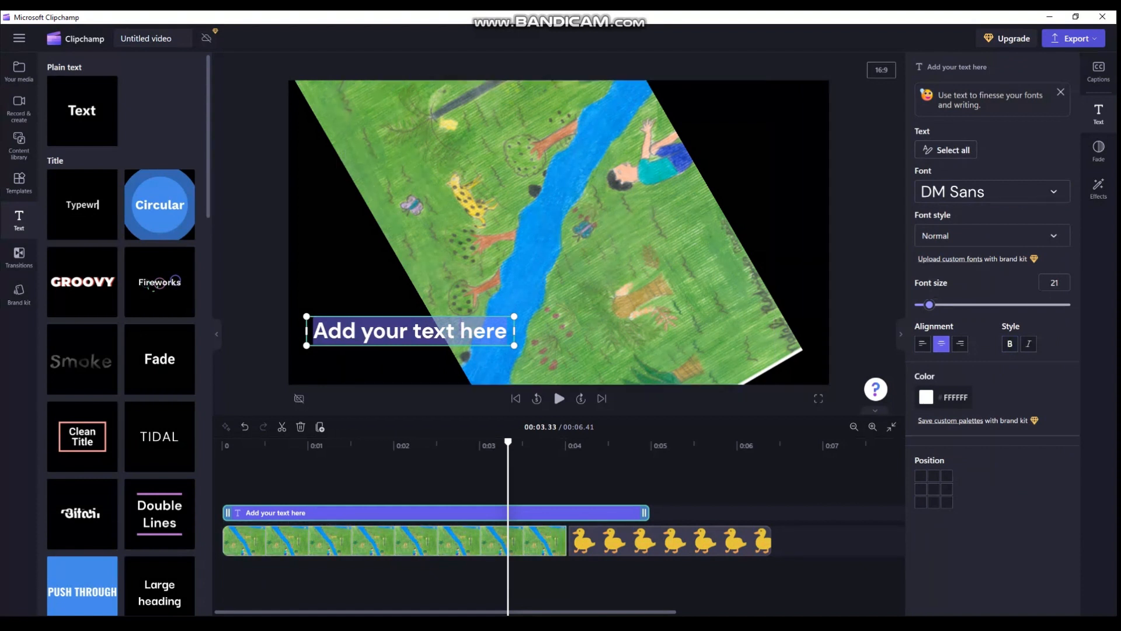
type("jfjfjfjfjfj")
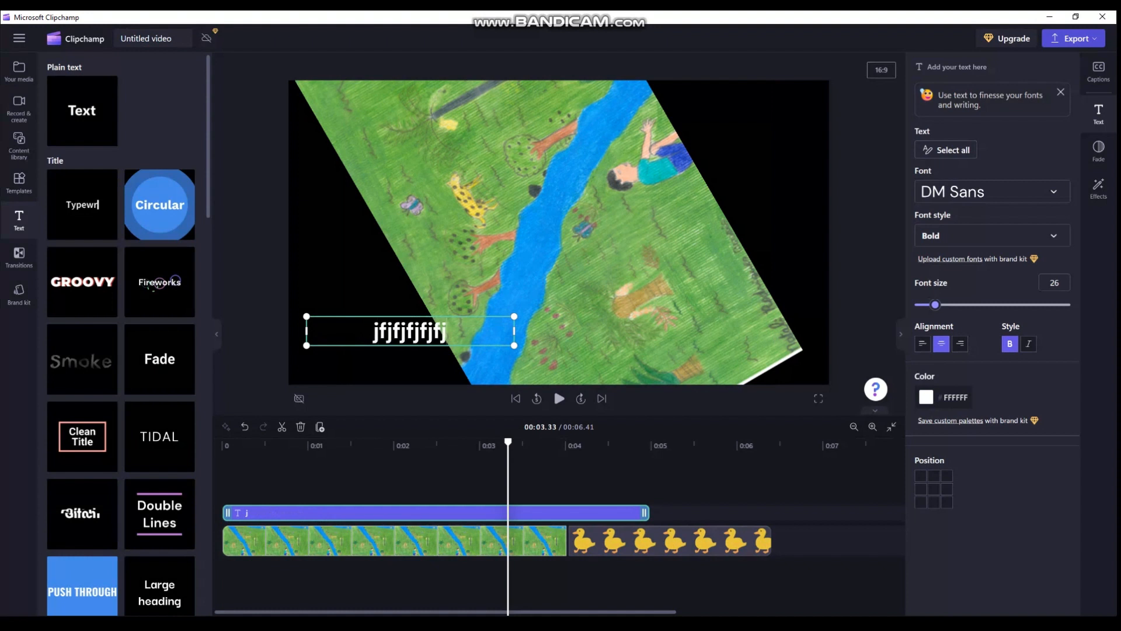
type("lerkm")
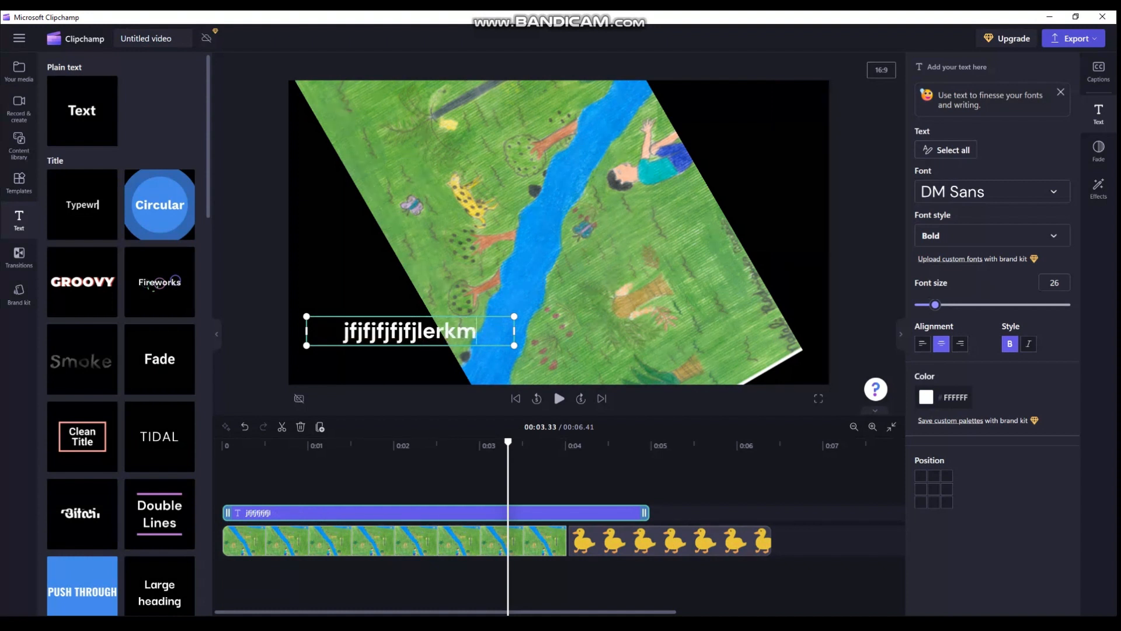
key("BackSpace")
key("BackSpace")
key("BackSpace")
key("BackSpace")
key("BackSpace")
key("BackSpace")
key("BackSpace")
key("BackSpace")
key("BackSpace")
key("BackSpace")
key("BackSpace")
key("BackSpace")
key("BackSpace")
key("BackSpace")
key("BackSpace")
key("BackSpace")
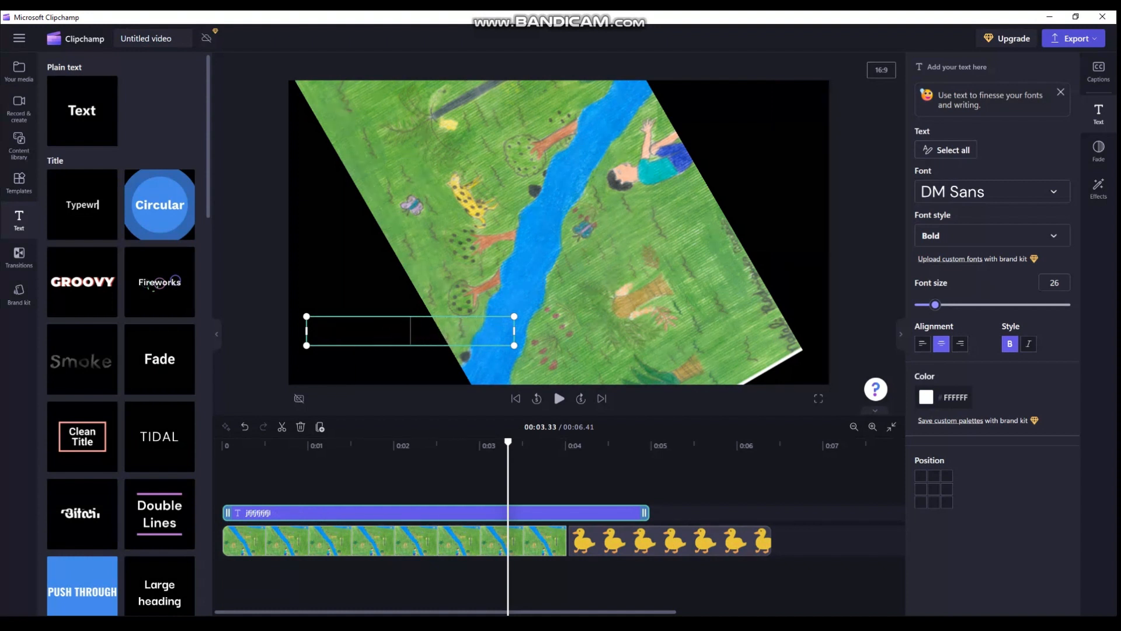
Enter "hi" in the empty text box, trying the Normal font style and setting it back to Bold
type("hi")
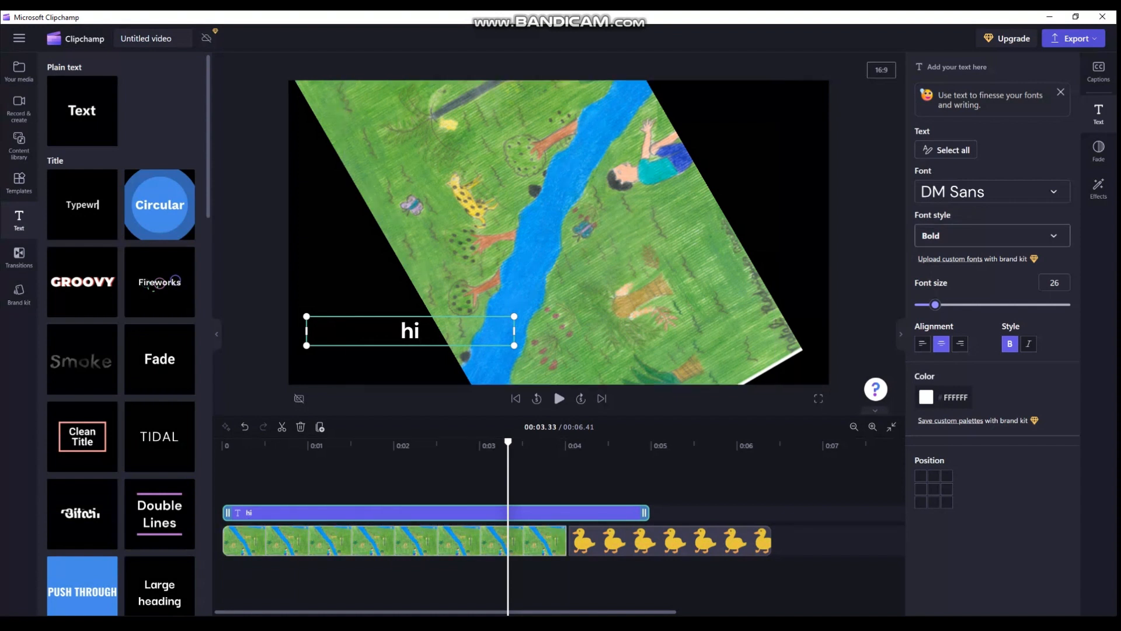
left_click(993, 235)
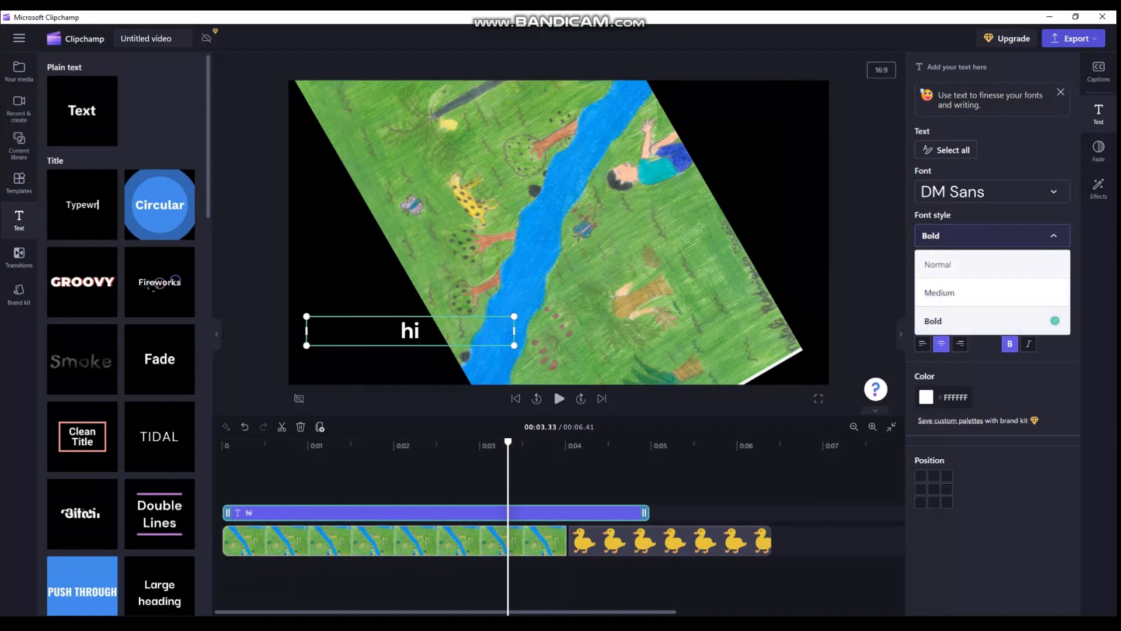
left_click(937, 264)
left_click(993, 235)
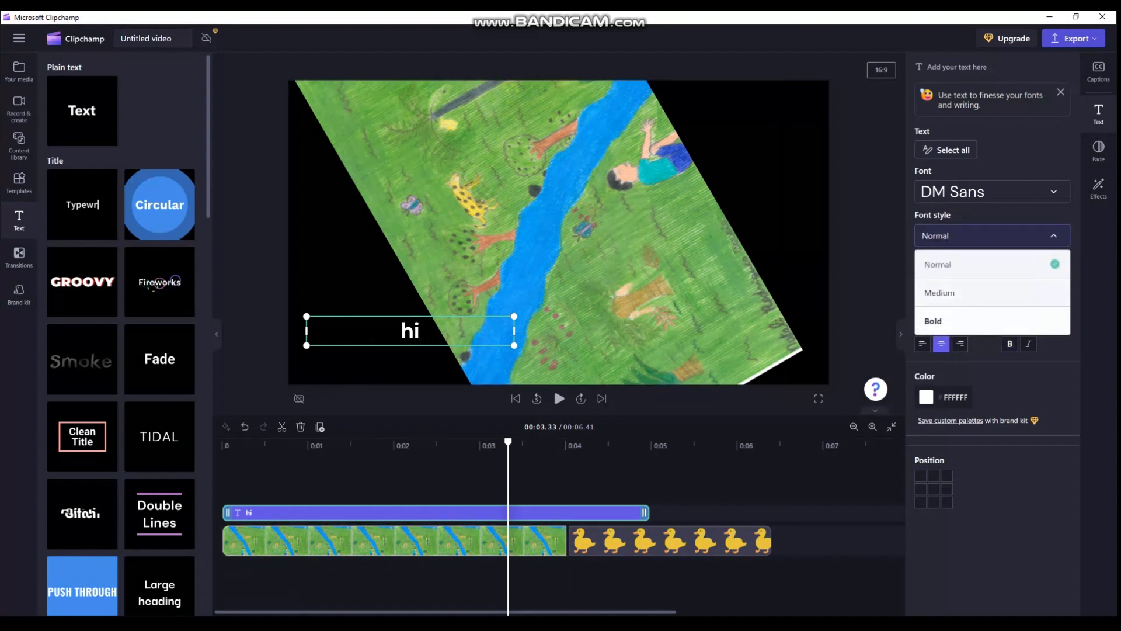
left_click(934, 320)
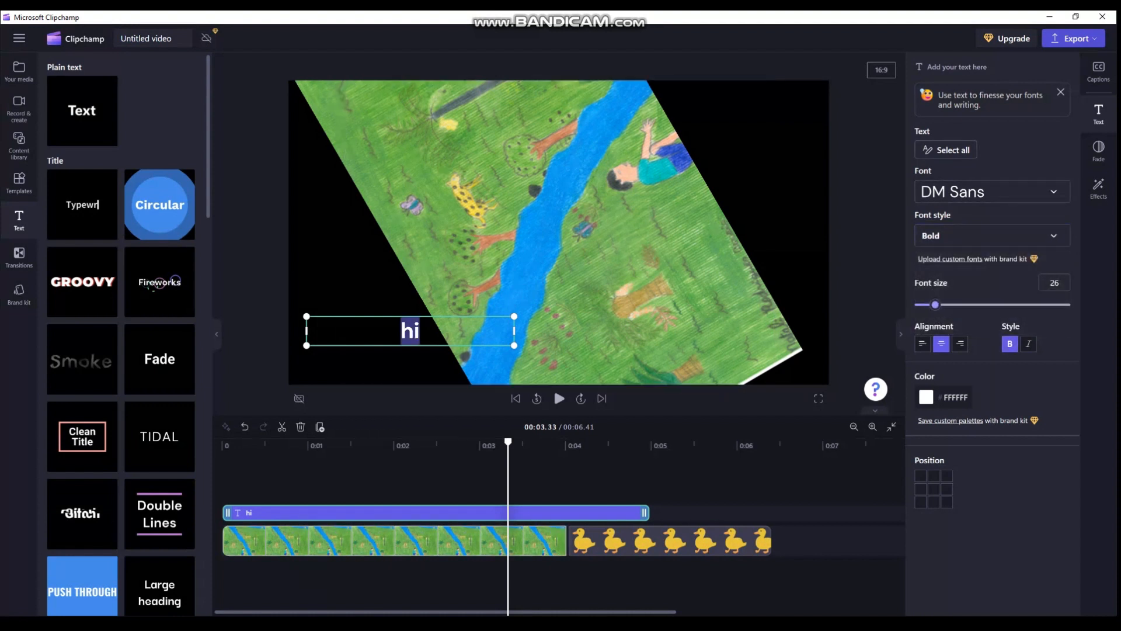
Try the Medium and Normal font styles on the "hi" text and return it to Bold
left_click(993, 235)
left_click(938, 293)
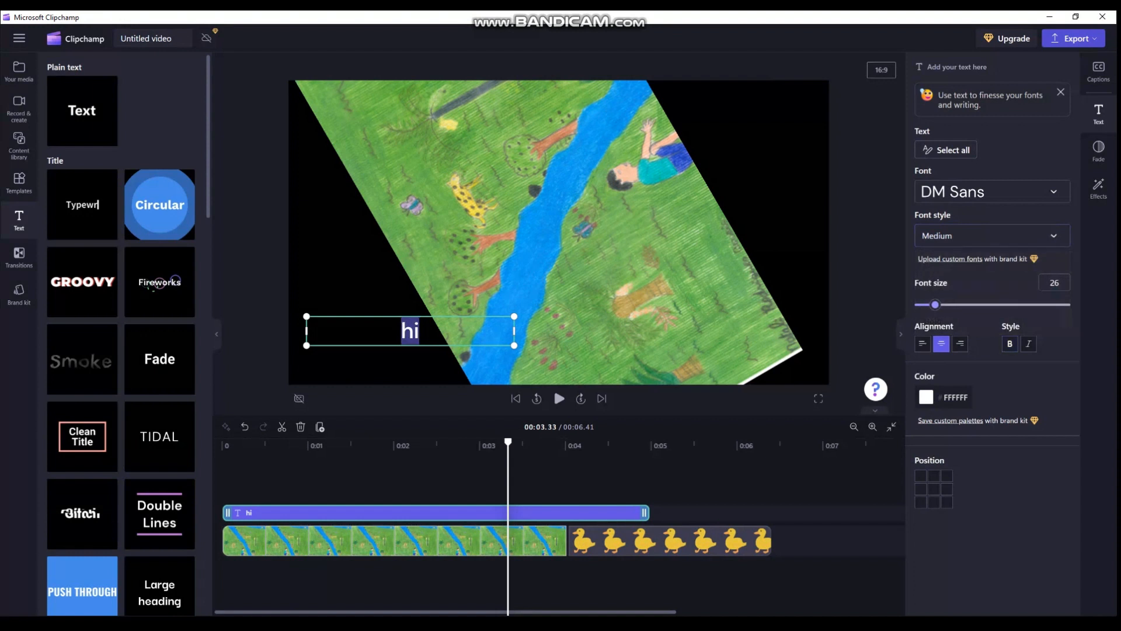
left_click(993, 236)
left_click(938, 264)
left_click(993, 236)
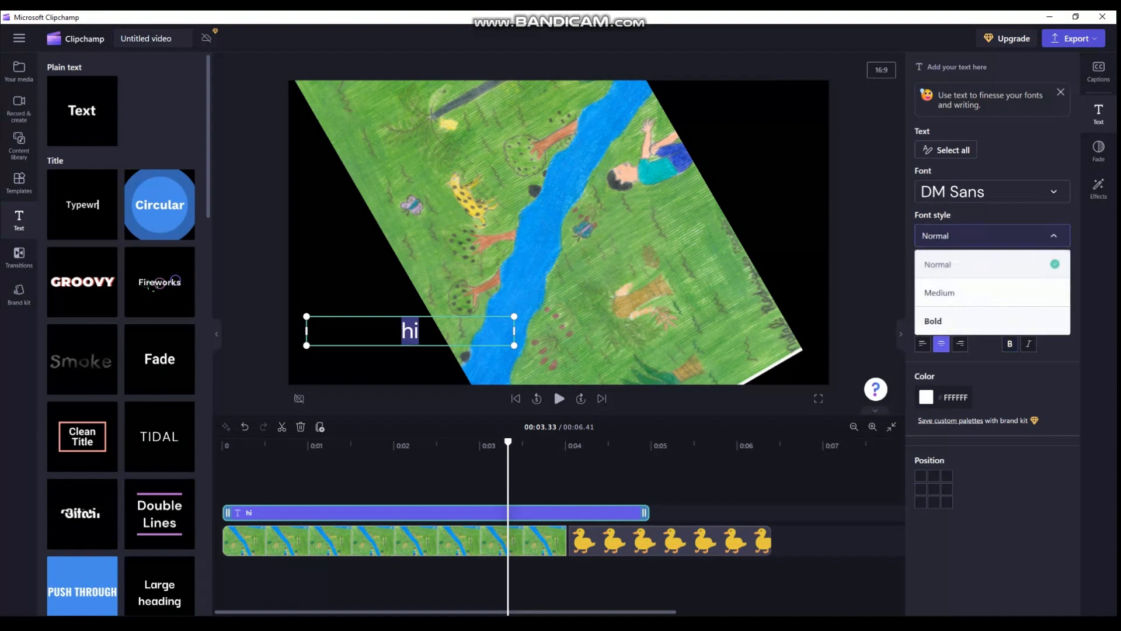
left_click(934, 321)
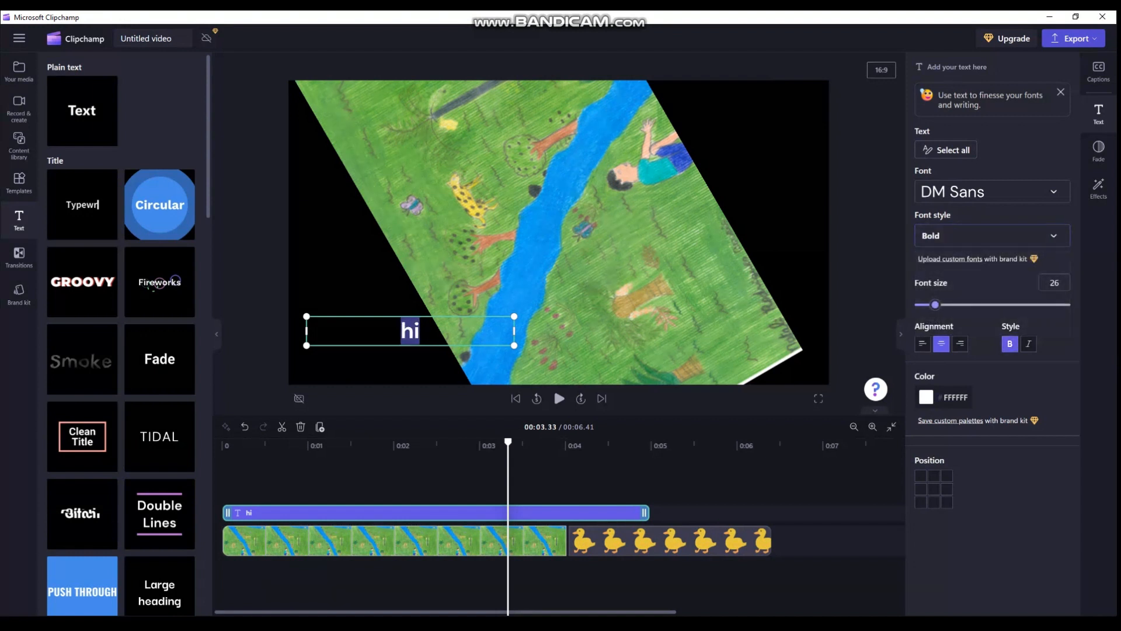
Set the font size of the "hi" text to 50
type("39")
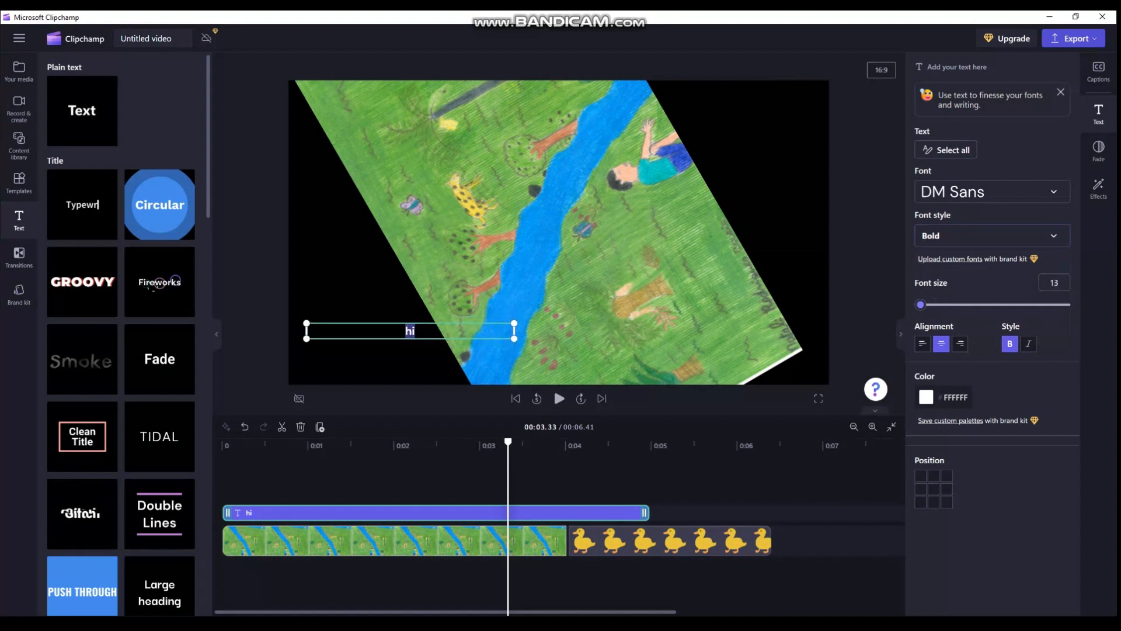
key("BackSpace")
key("BackSpace")
type("50")
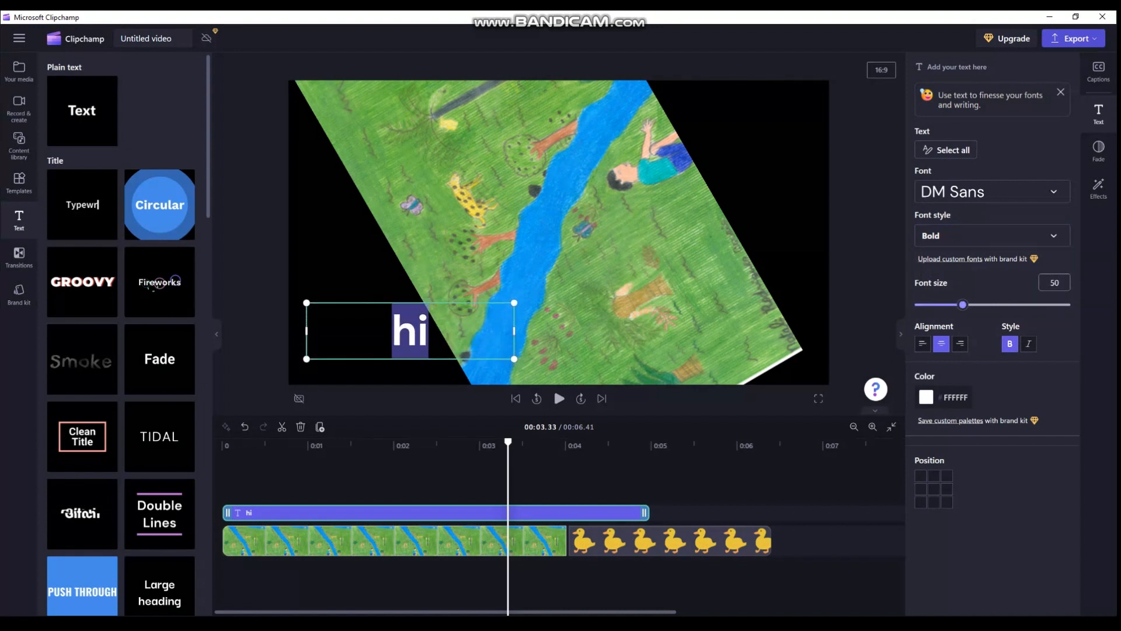
left_click_drag(1058, 282, 1045, 283)
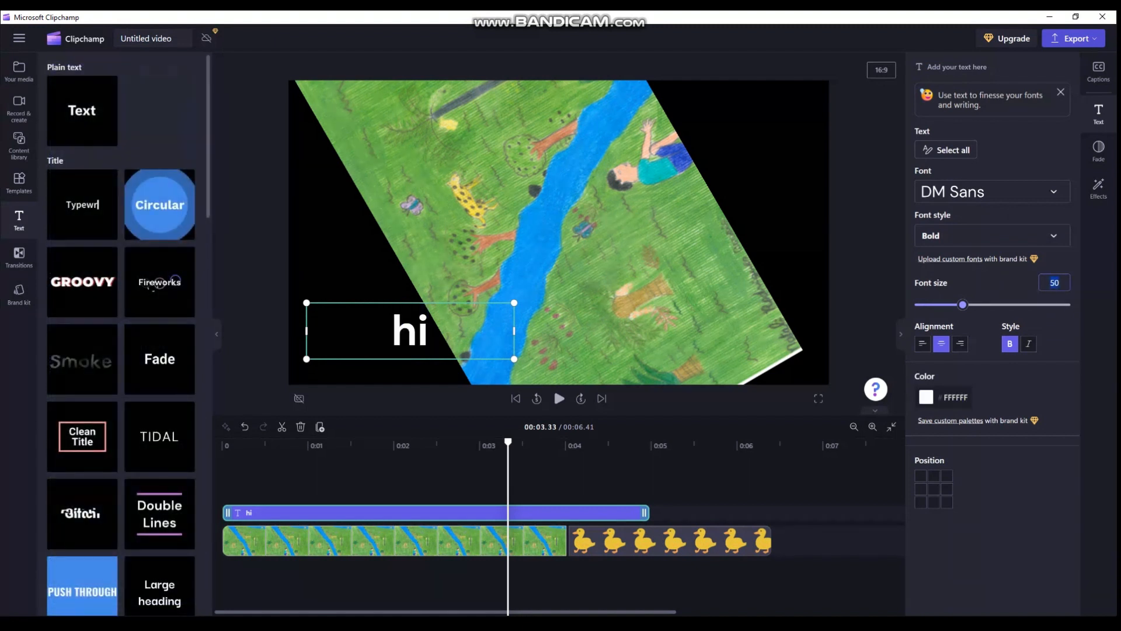
Try left and right alignment on the "hi" text and return it to centered
left_click(923, 343)
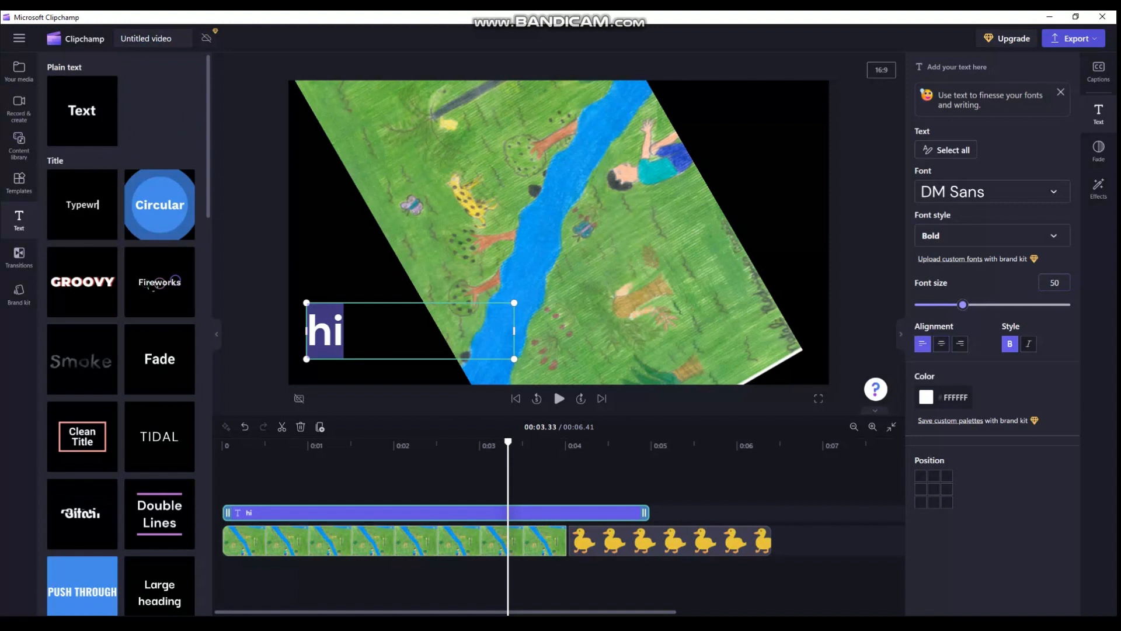
left_click(960, 344)
left_click(941, 344)
Remove bold from the "hi" text while trying italic on and off, and view its color options without changing them
left_click(1029, 343)
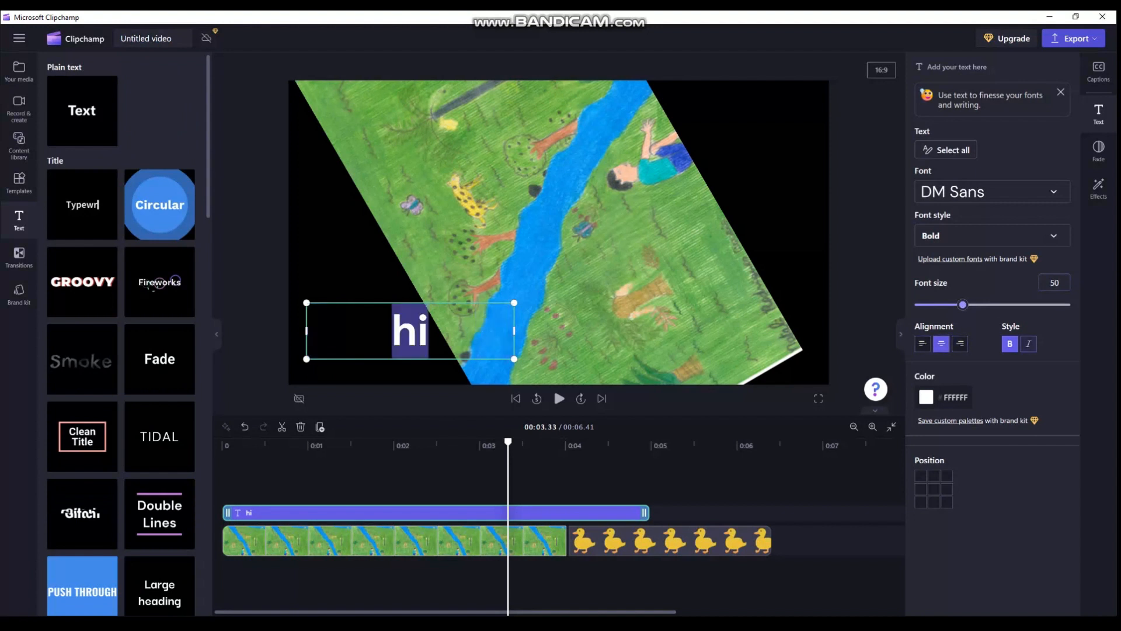
left_click(1010, 343)
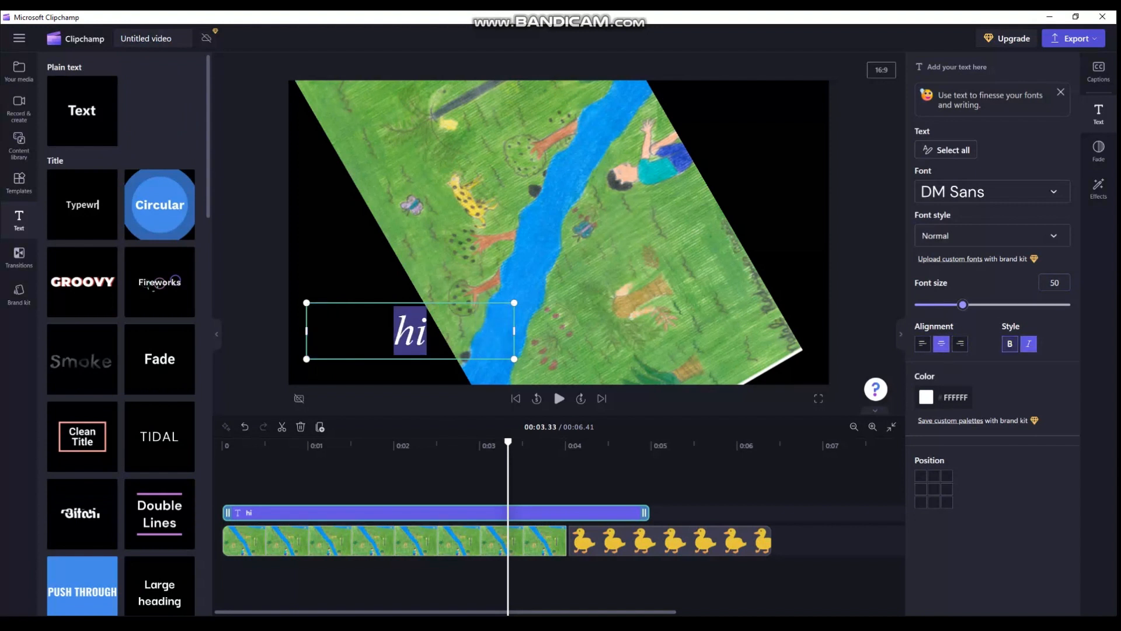
left_click(1028, 344)
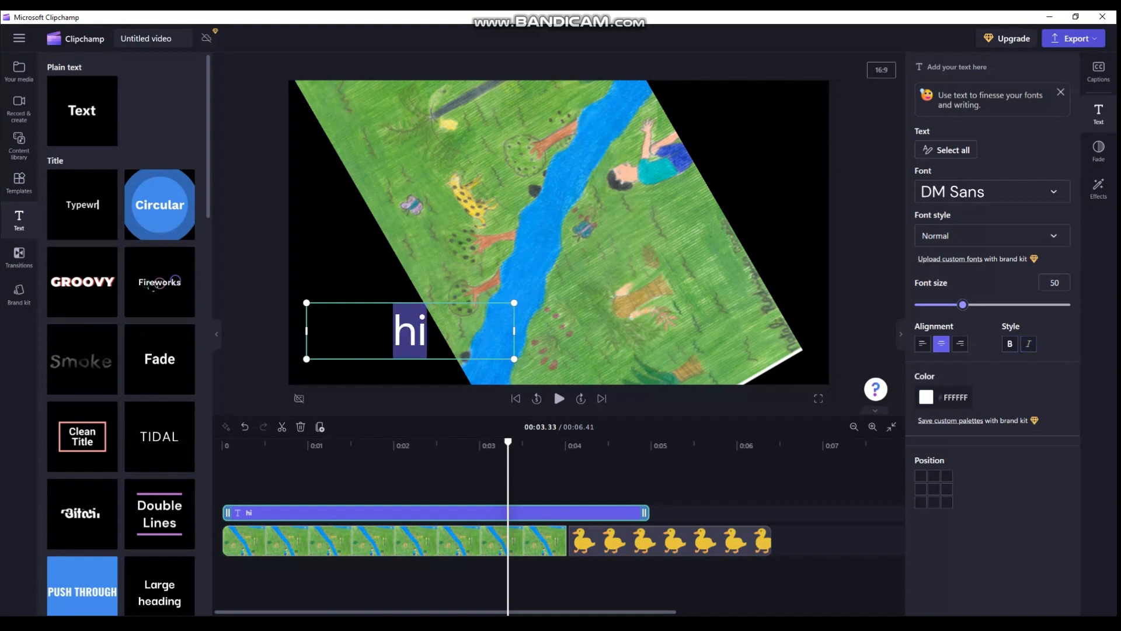
left_click(926, 397)
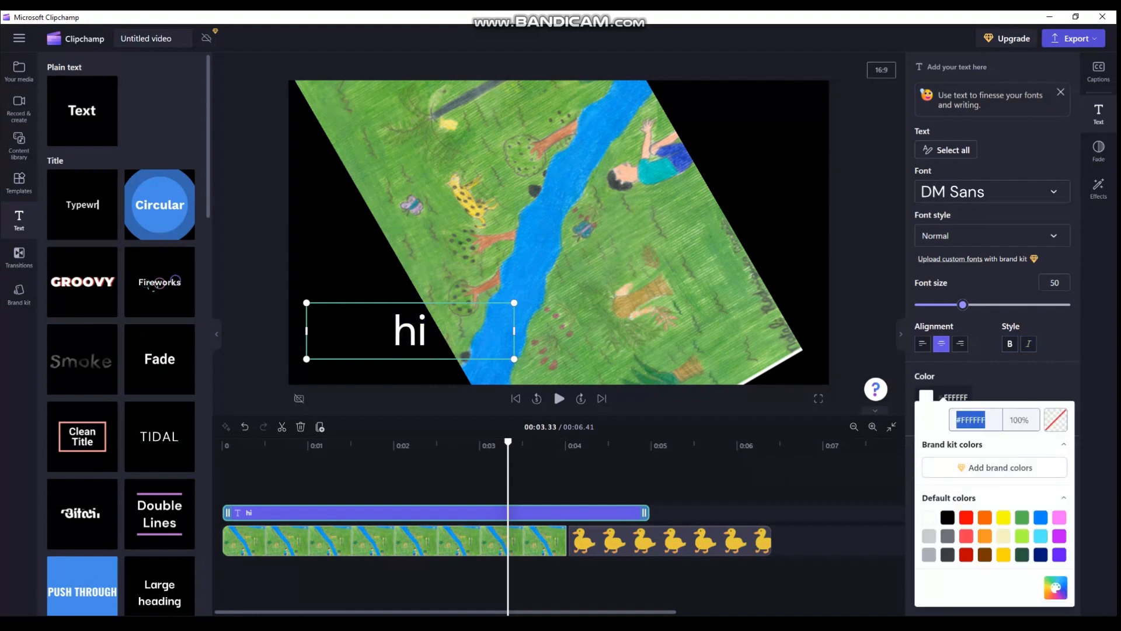
key("Escape")
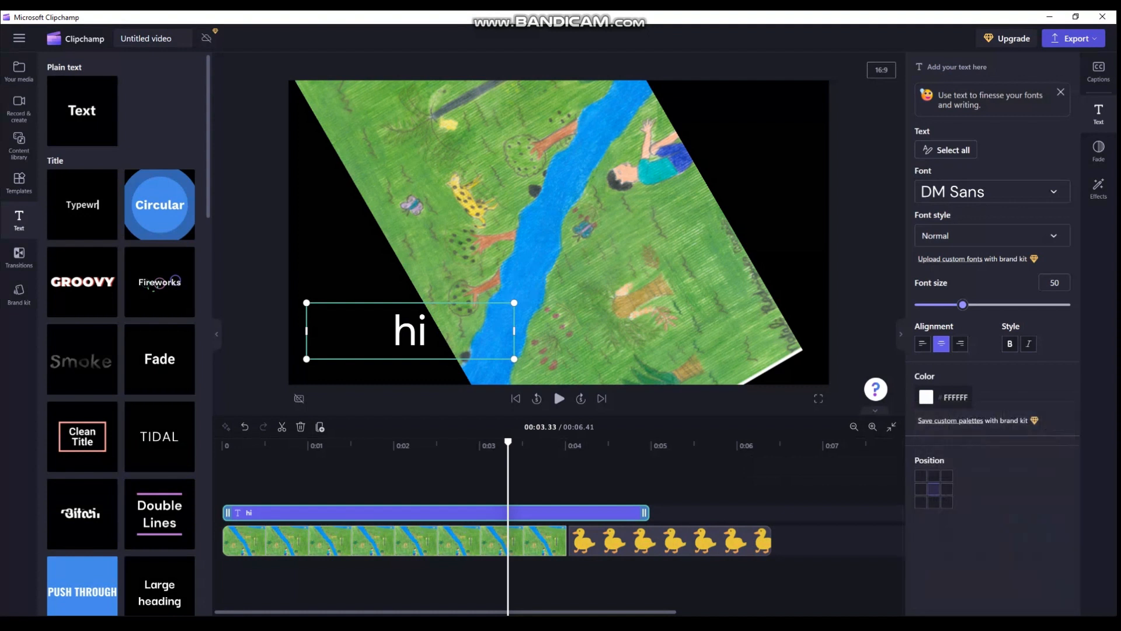
Try several preset positions for the "hi" text and place it at the bottom center of the picture
left_click(934, 489)
left_click(946, 502)
left_click(921, 502)
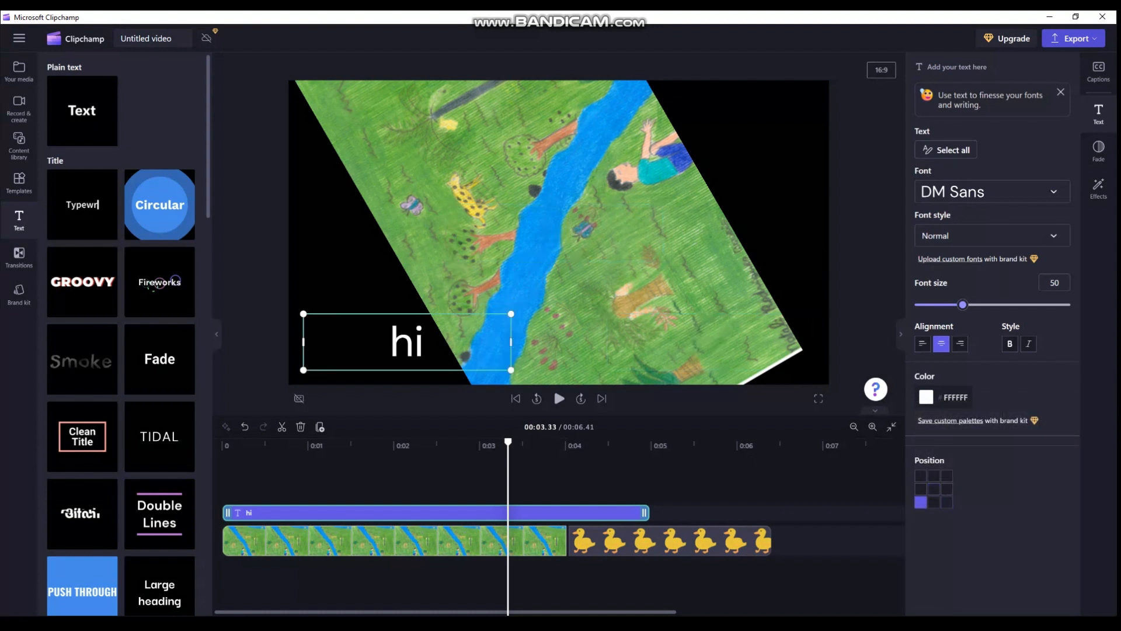
left_click(921, 476)
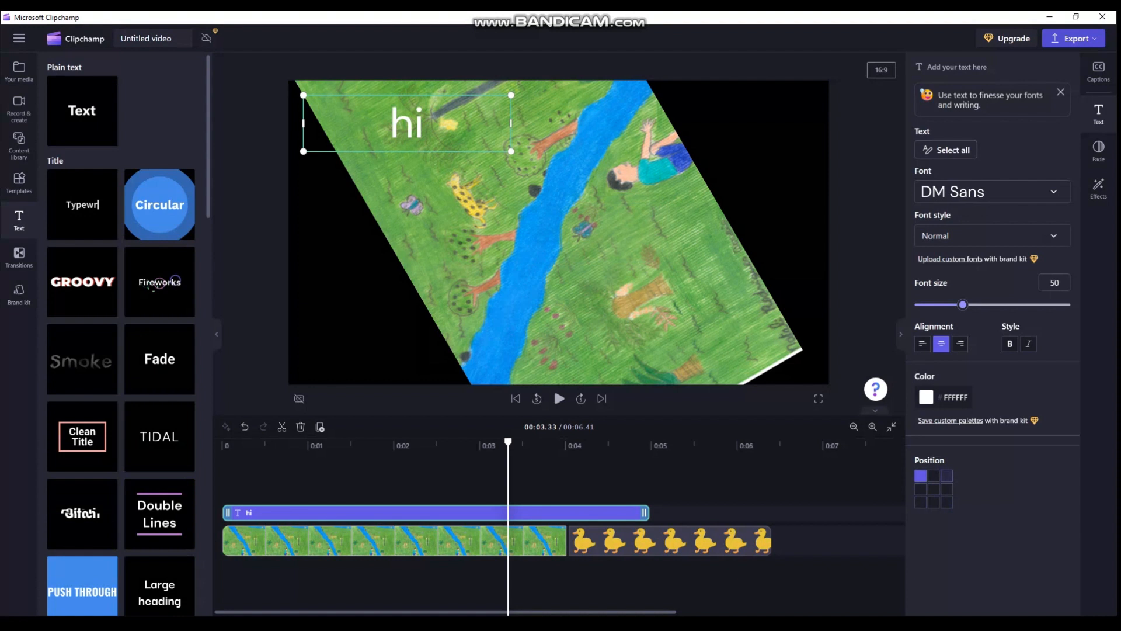
left_click(946, 476)
left_click(946, 489)
left_click(933, 475)
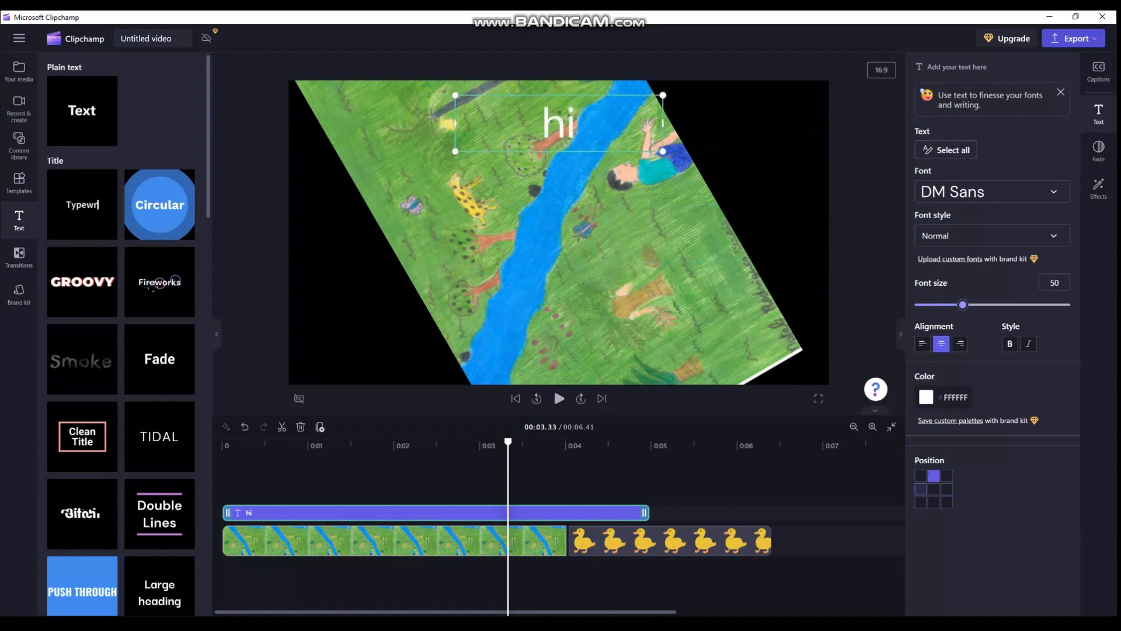
left_click(921, 488)
left_click(934, 502)
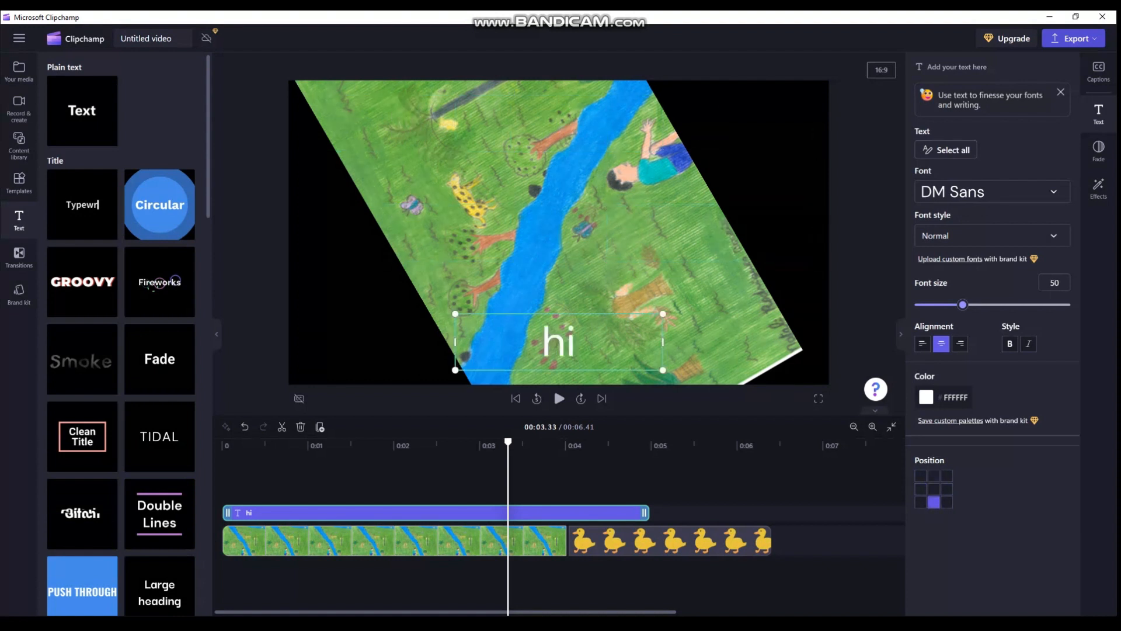
Apply the Kaleidoscope effect to the "hi" text with Color shift turned on
left_click(1098, 151)
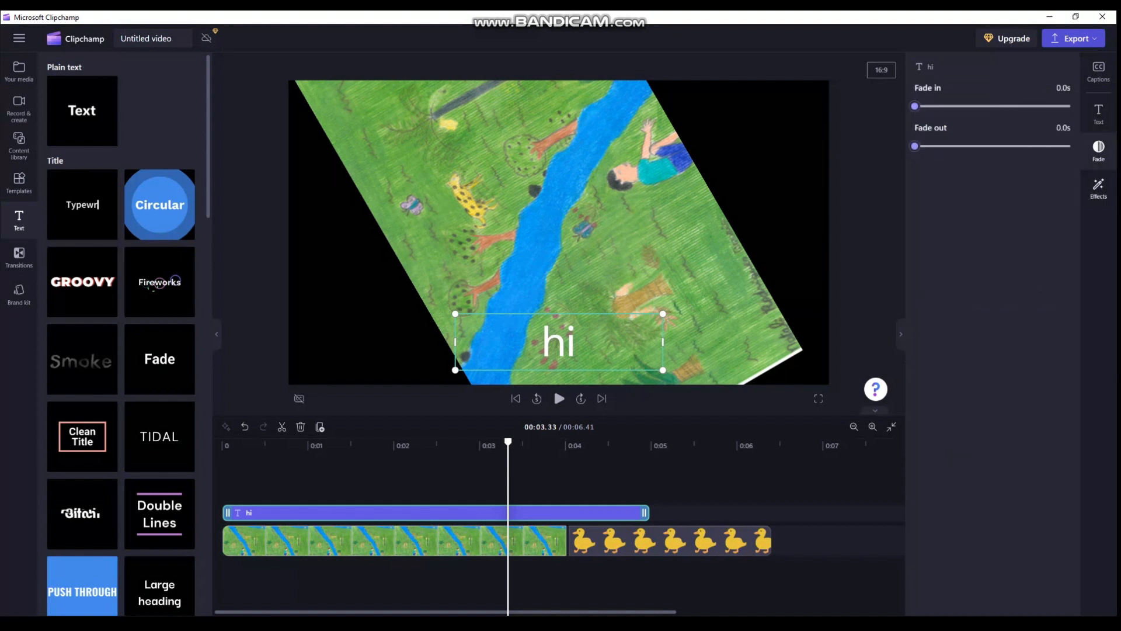
left_click(1098, 188)
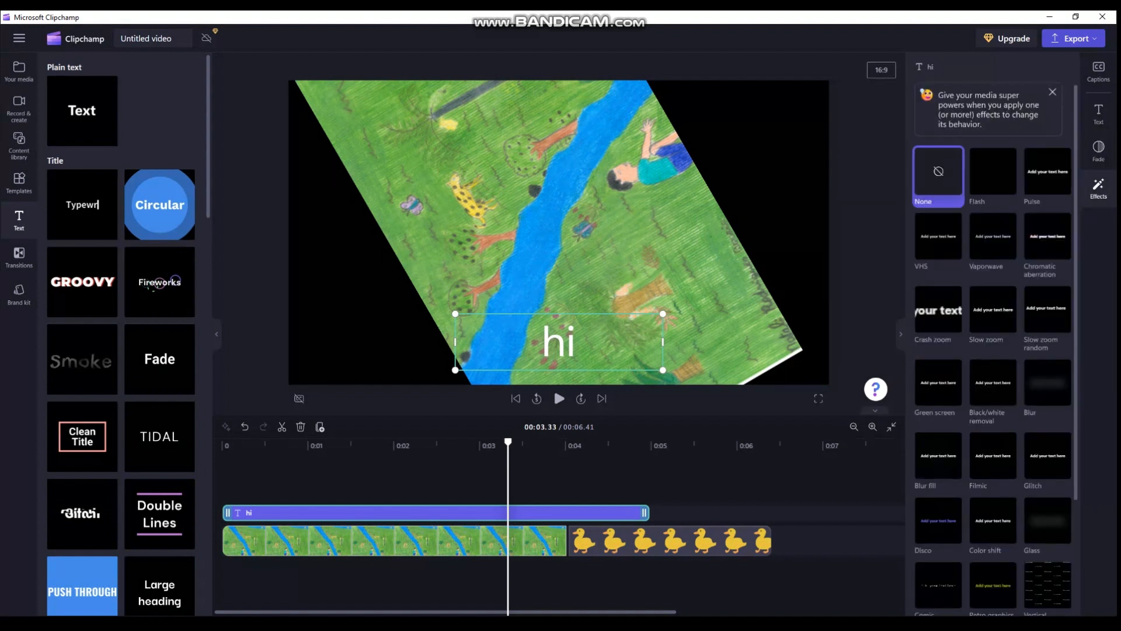
scroll(993, 350, "down", 3)
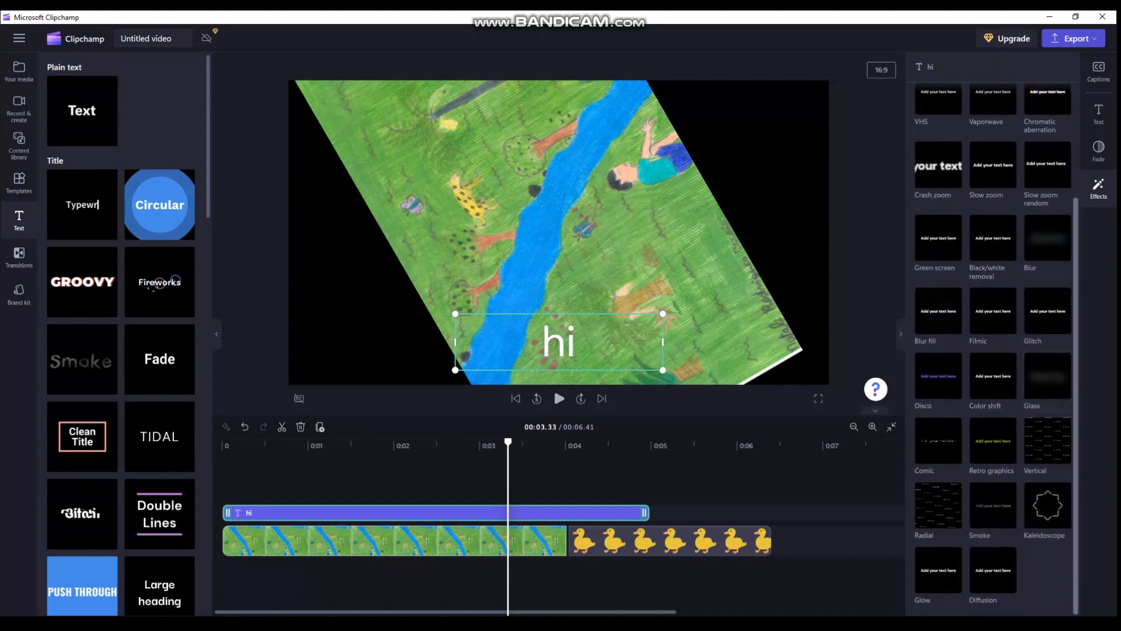
left_click(1047, 506)
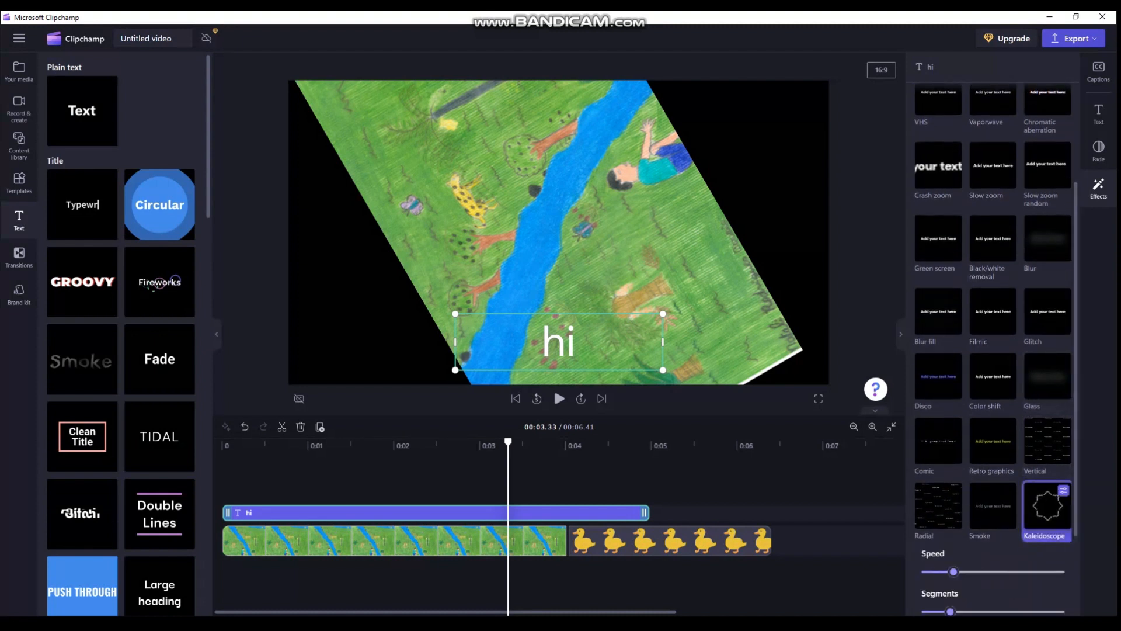
scroll(993, 351, "down", 2)
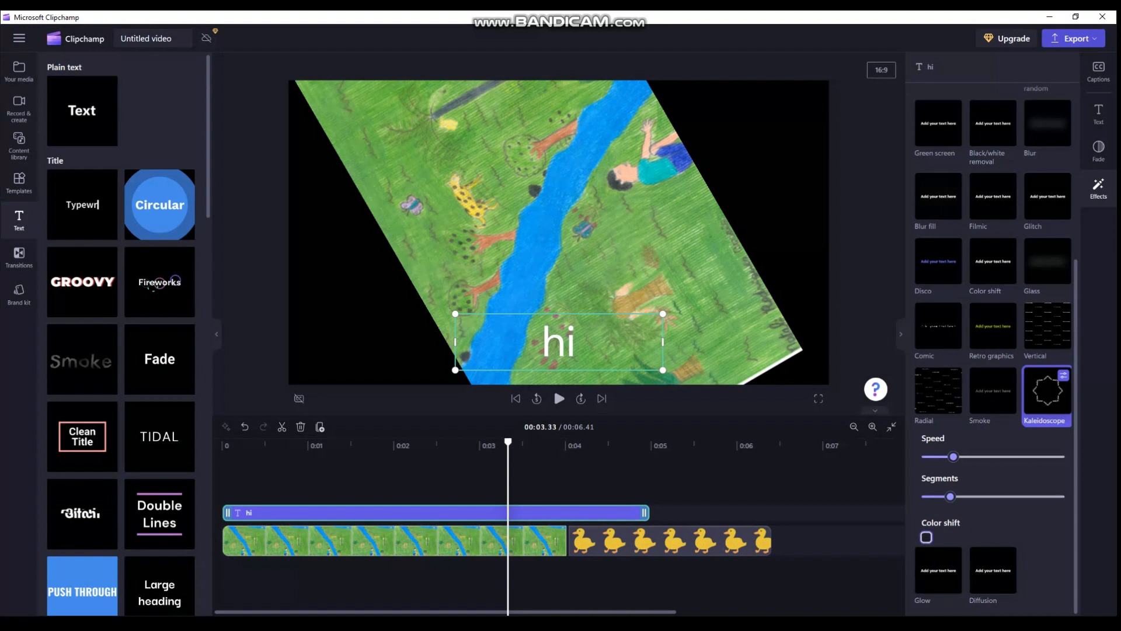
left_click(926, 537)
Play the video through to the duck clip to preview the Kaleidoscope effect on the text
left_click(314, 461)
key("space")
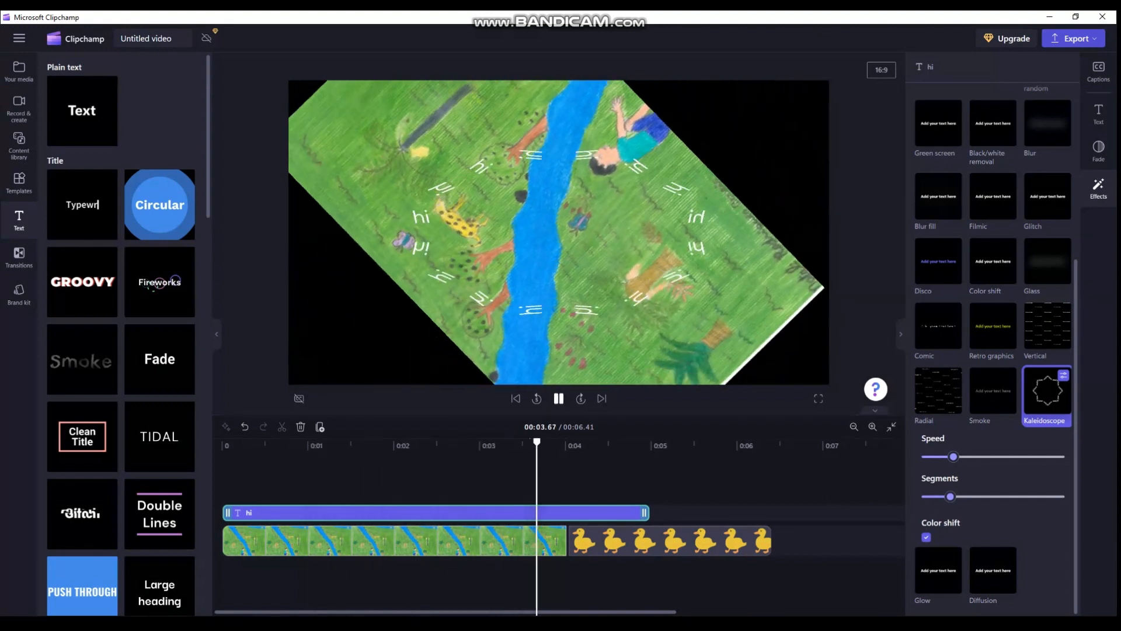
key("space")
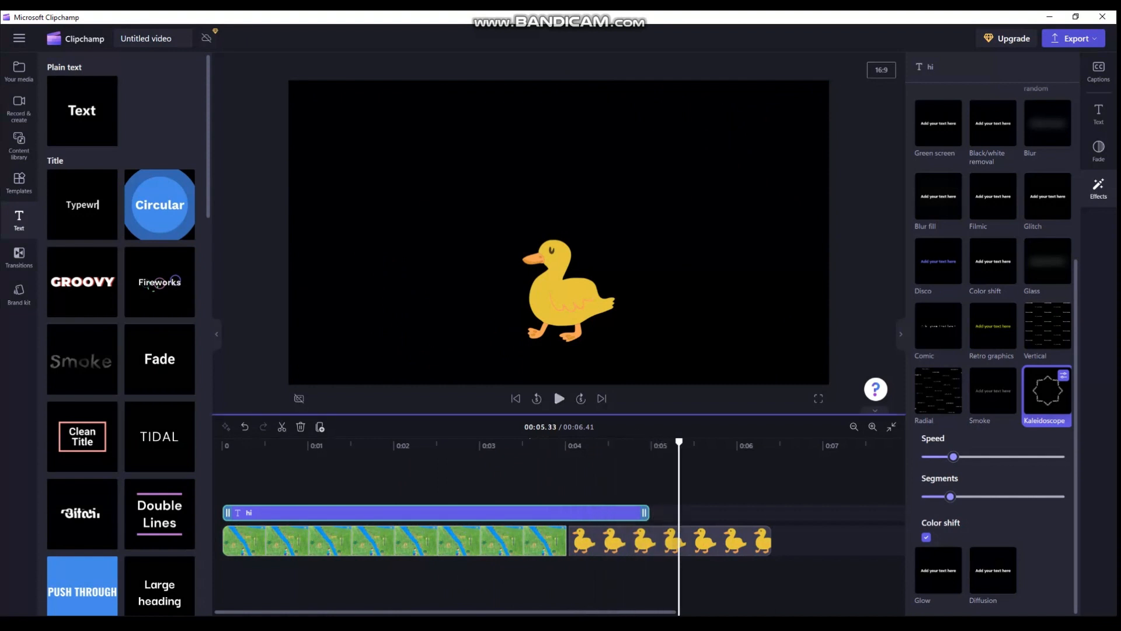
left_click(654, 541)
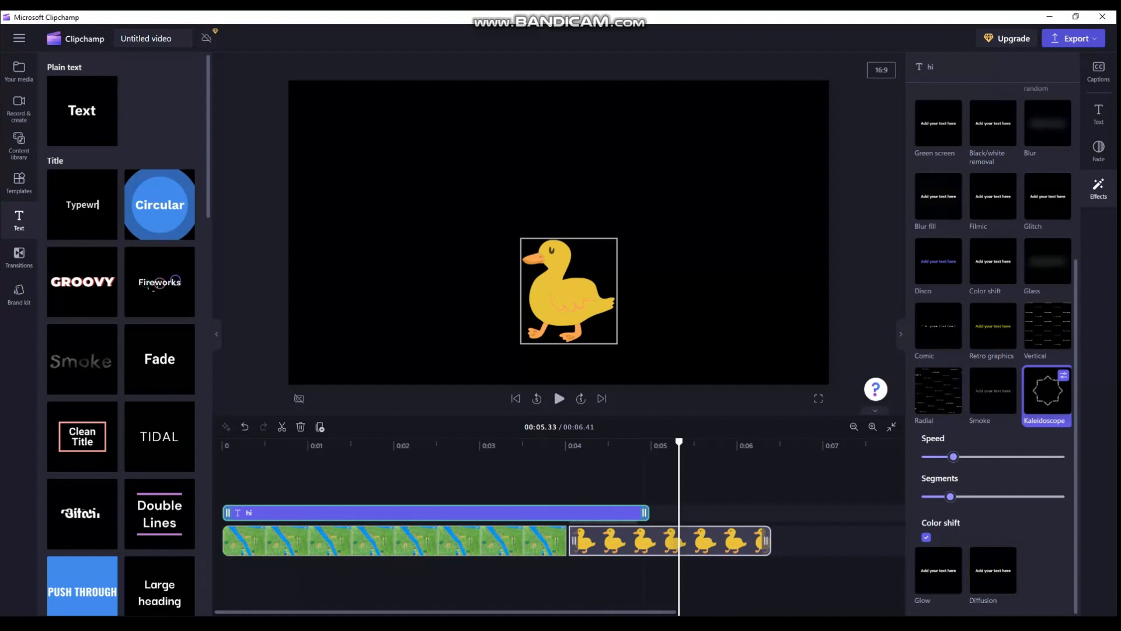
key("Escape")
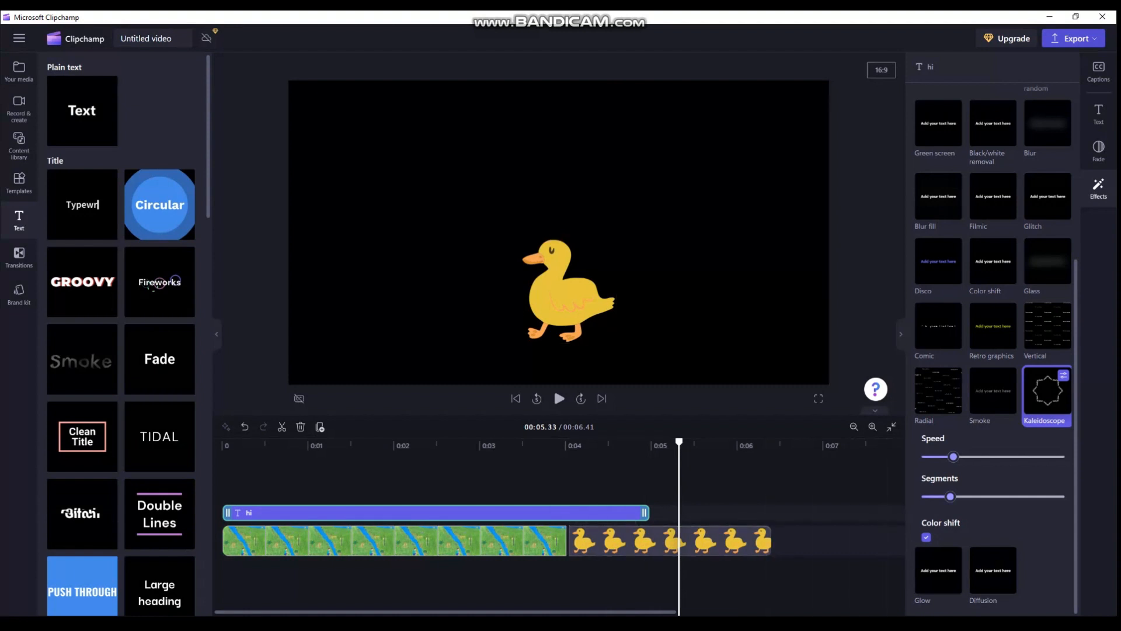
Raise the Kaleidoscope's Segments to near maximum and extend the "hi" text clip to 6.67 s, previewing from the start
left_click_drag(950, 496, 1045, 497)
left_click(448, 468)
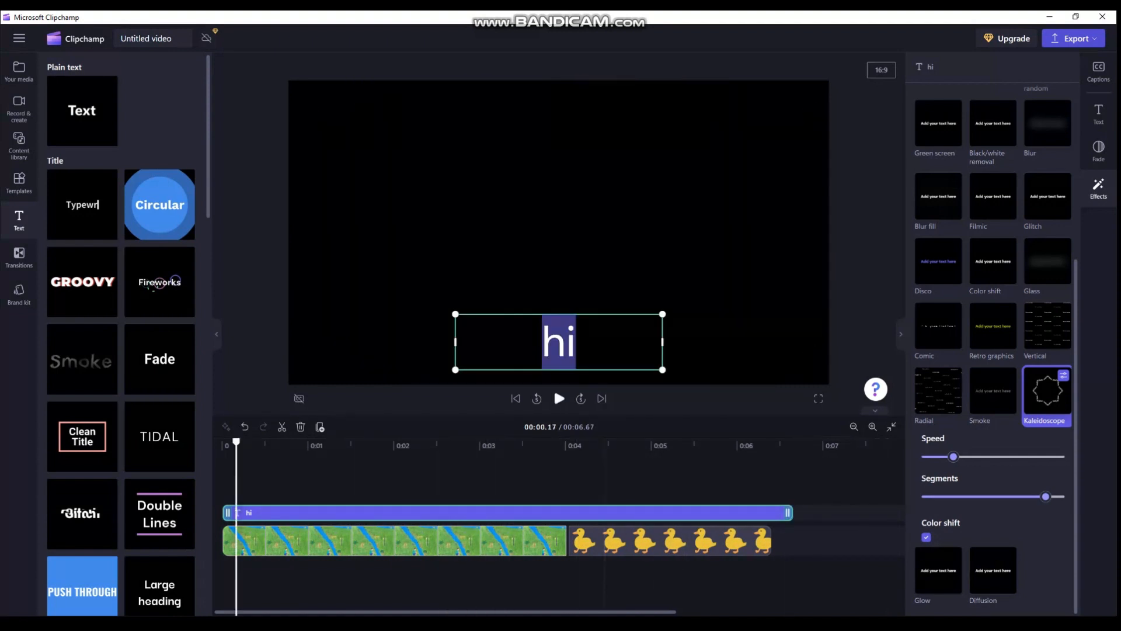
left_click(556, 395)
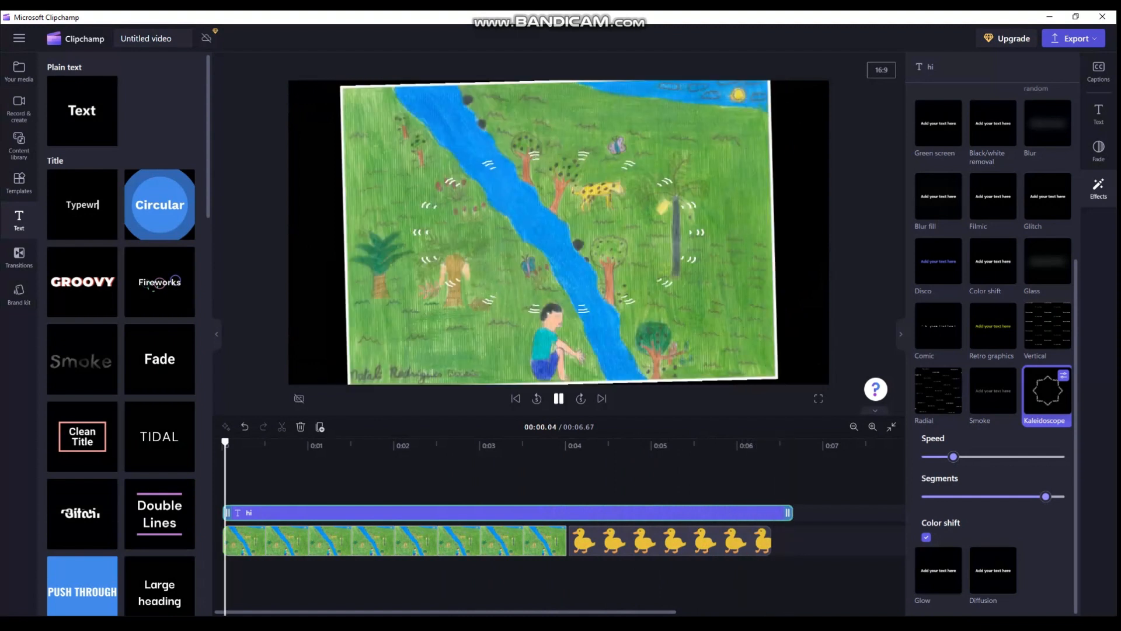
key("space")
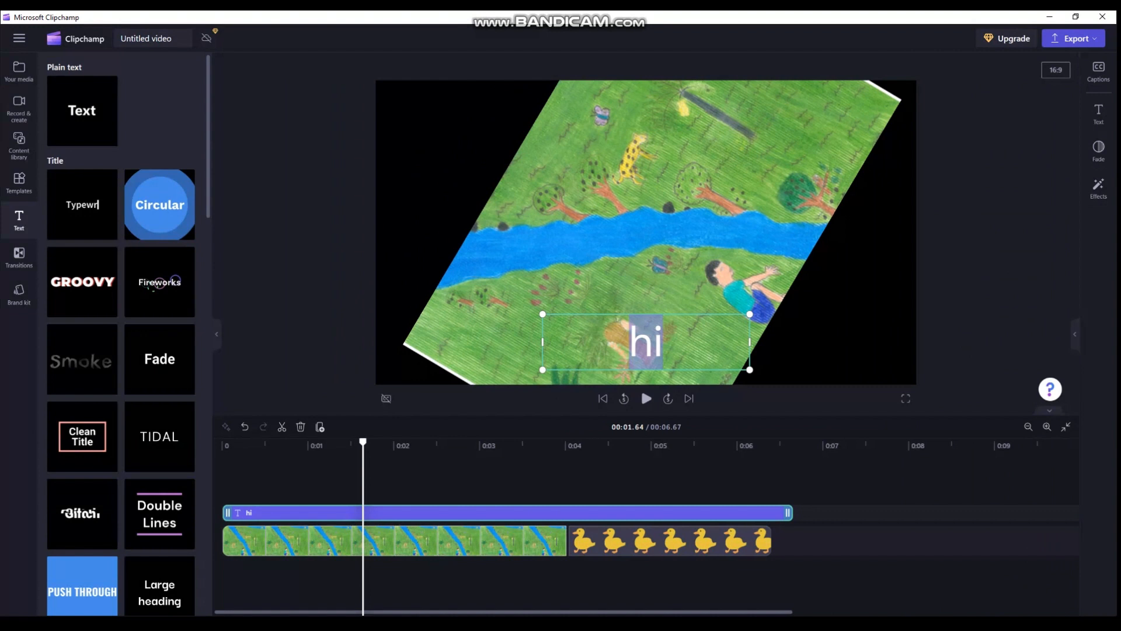
Add a Cross fade transition between the river drawing clip and the duck clip
left_click(1050, 389)
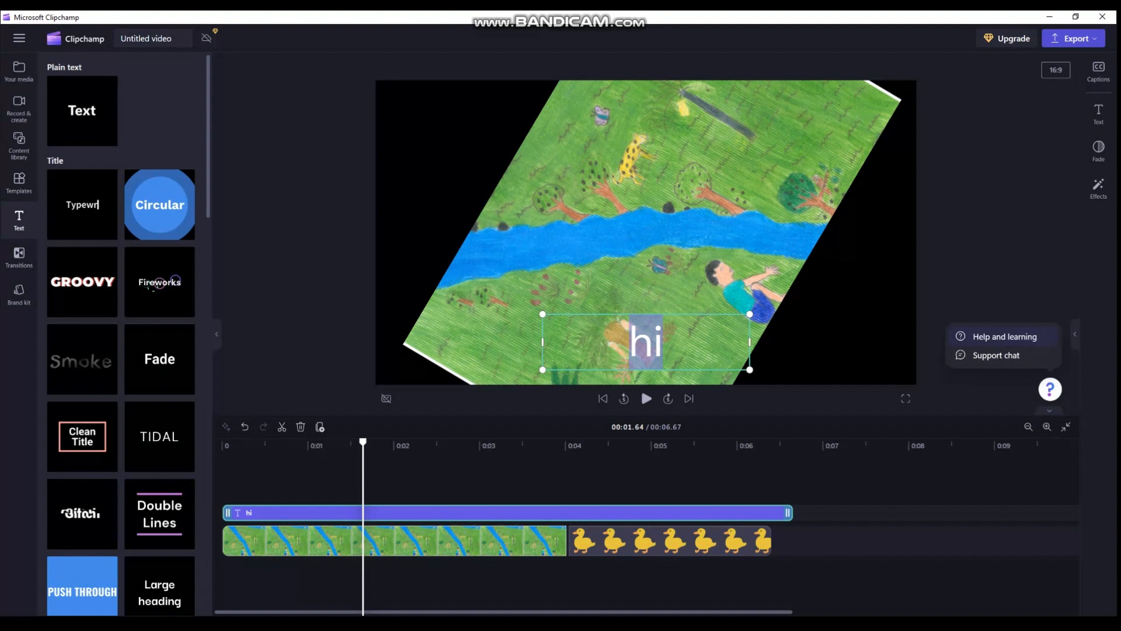
left_click(19, 257)
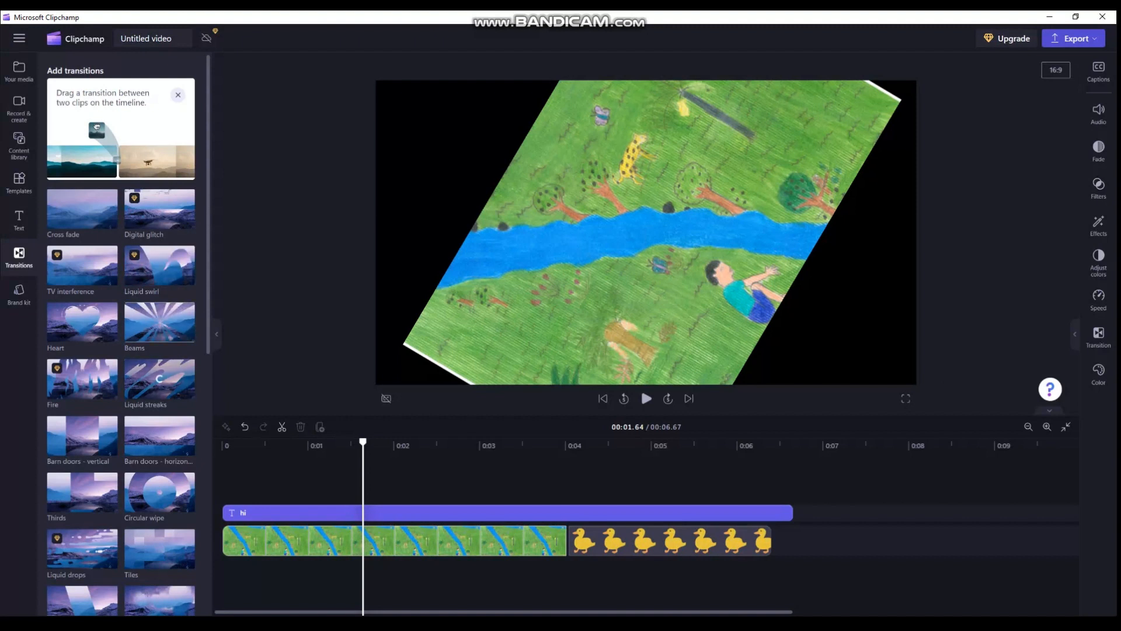
scroll(121, 333, "down", 2)
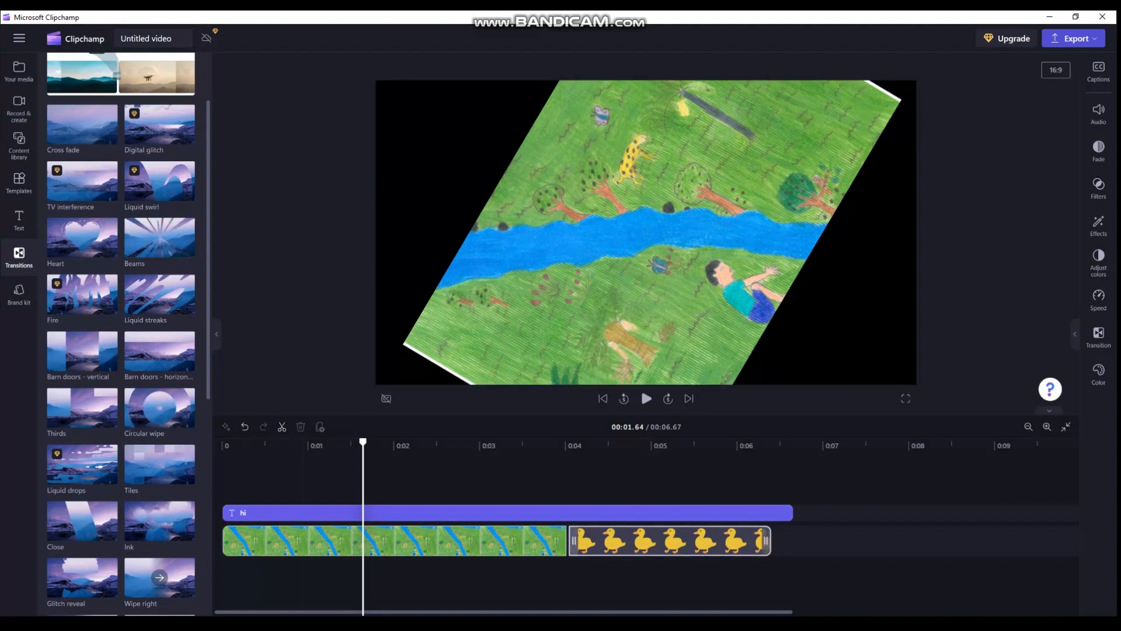
mouse_move(567, 540)
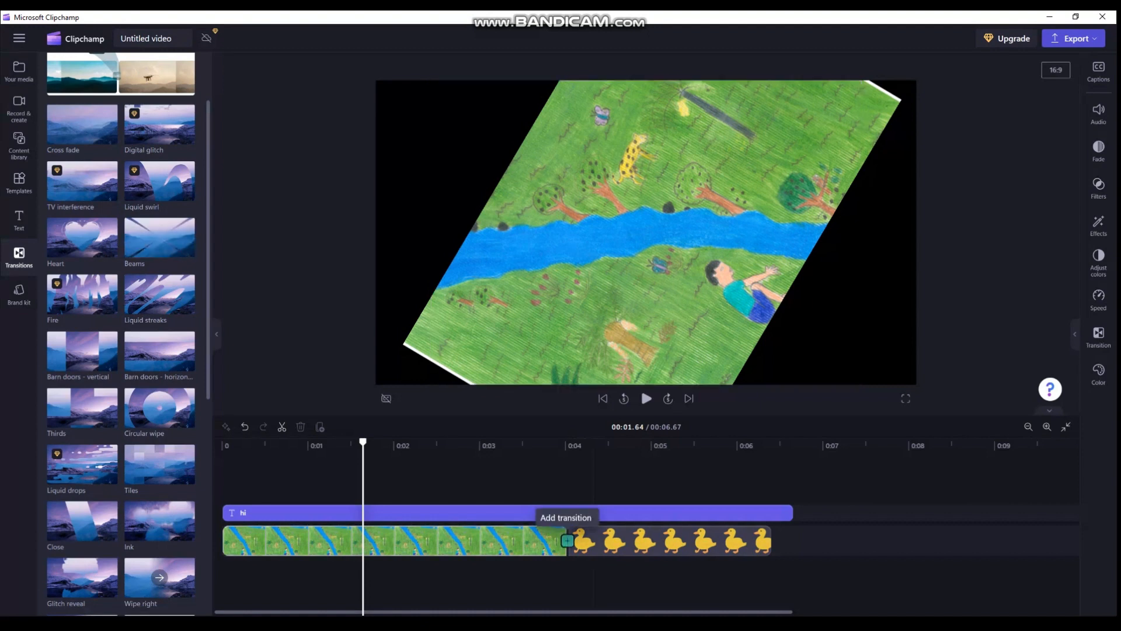
left_click(567, 541)
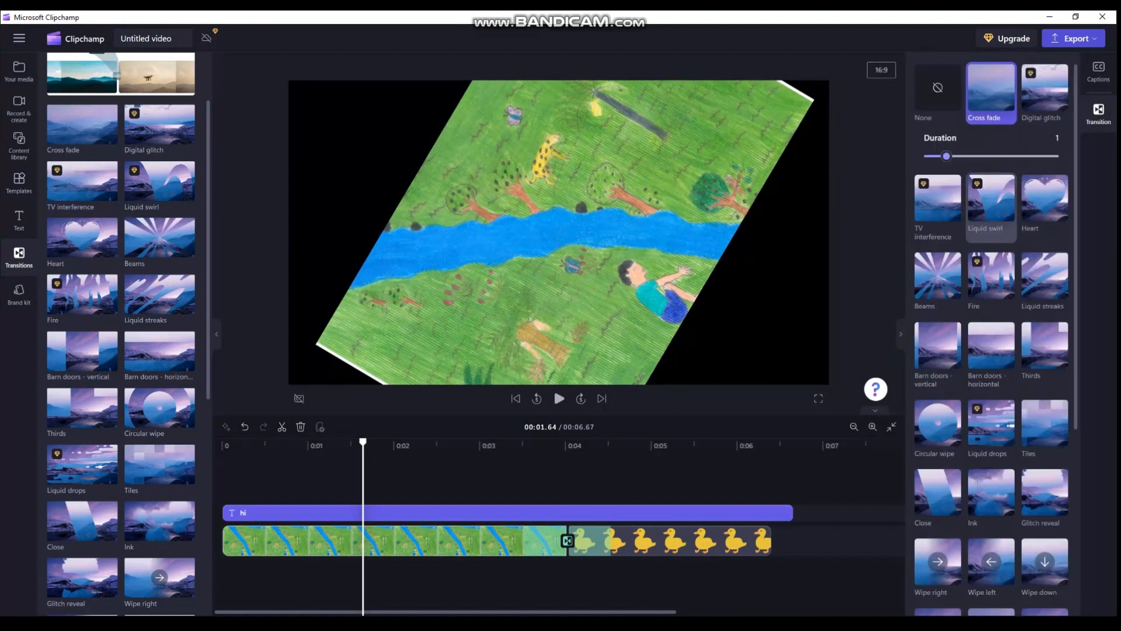
Replace the transition between the river drawing and duck clips with Push down
scroll(991, 338, "down", 2)
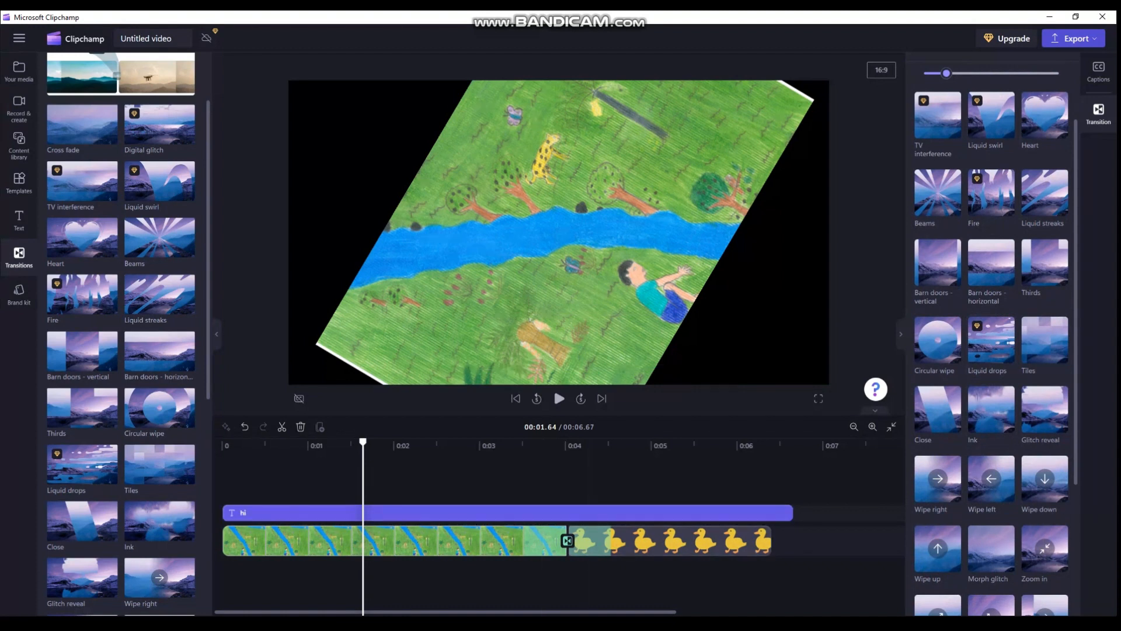
scroll(121, 333, "down", 7)
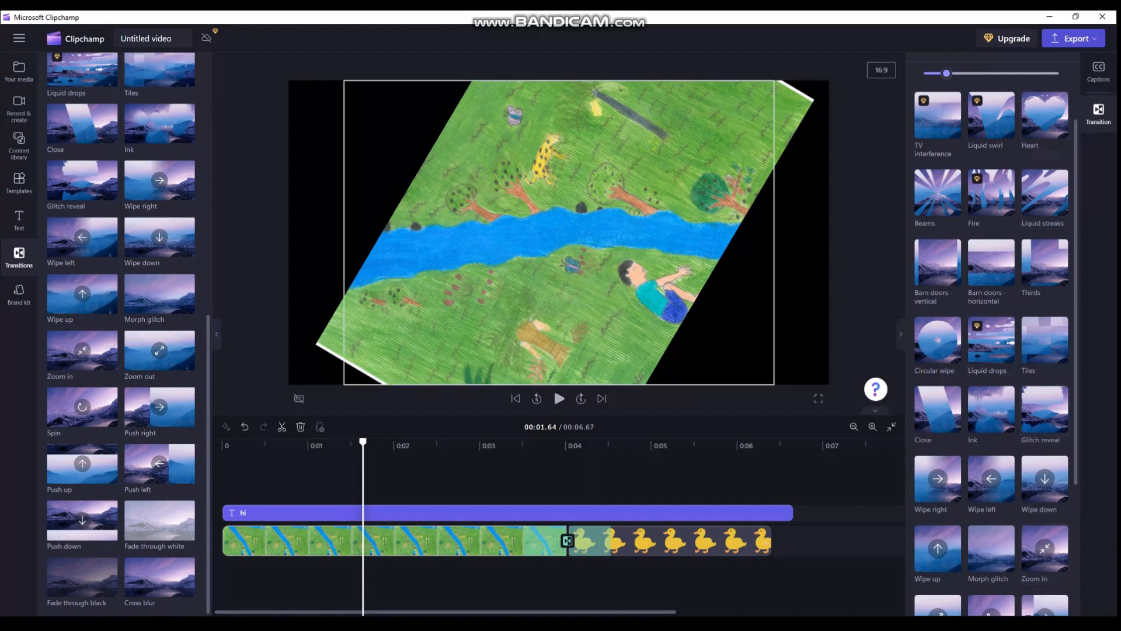
left_click_drag(82, 520, 569, 541)
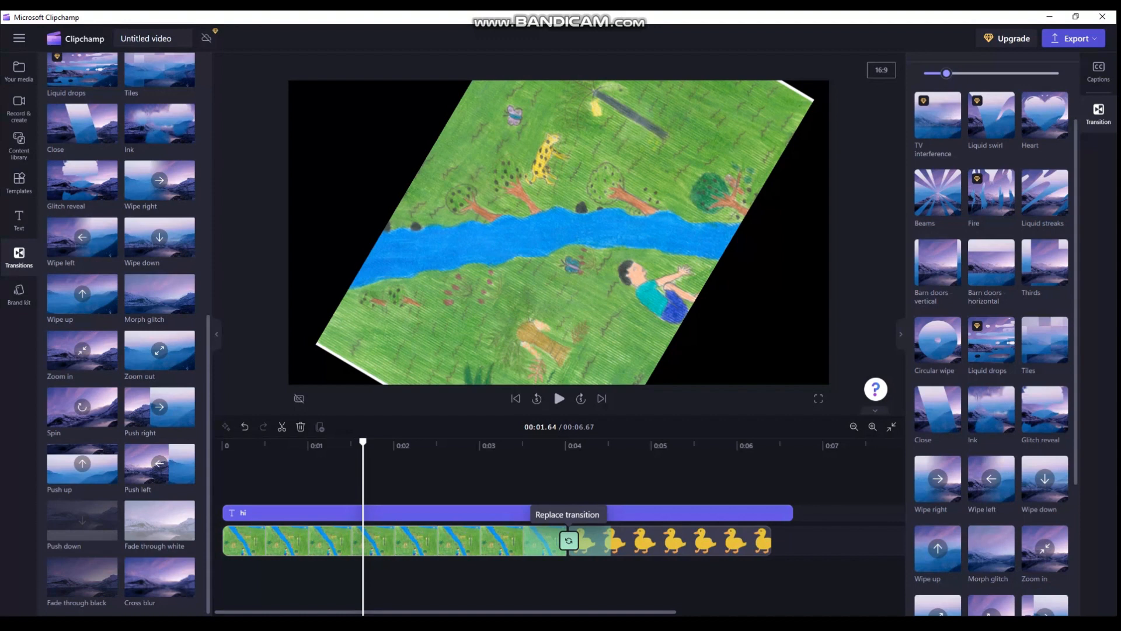
left_click_drag(569, 541, 569, 541)
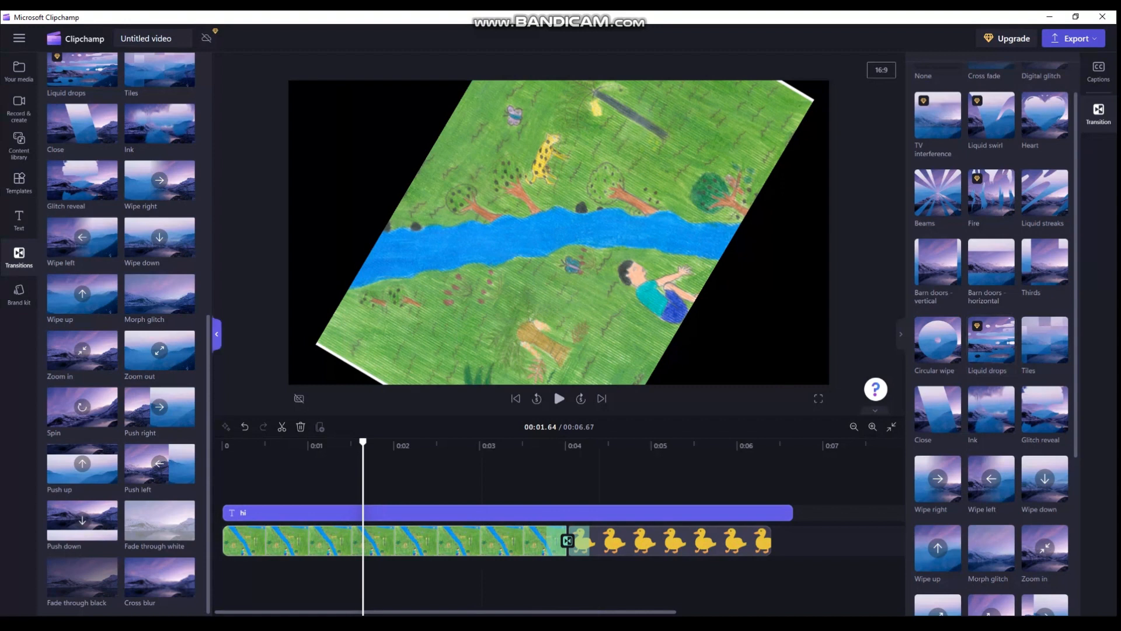
Collapse the transitions library and play the video from about 3.75 s to preview the Push down transition
left_click(216, 334)
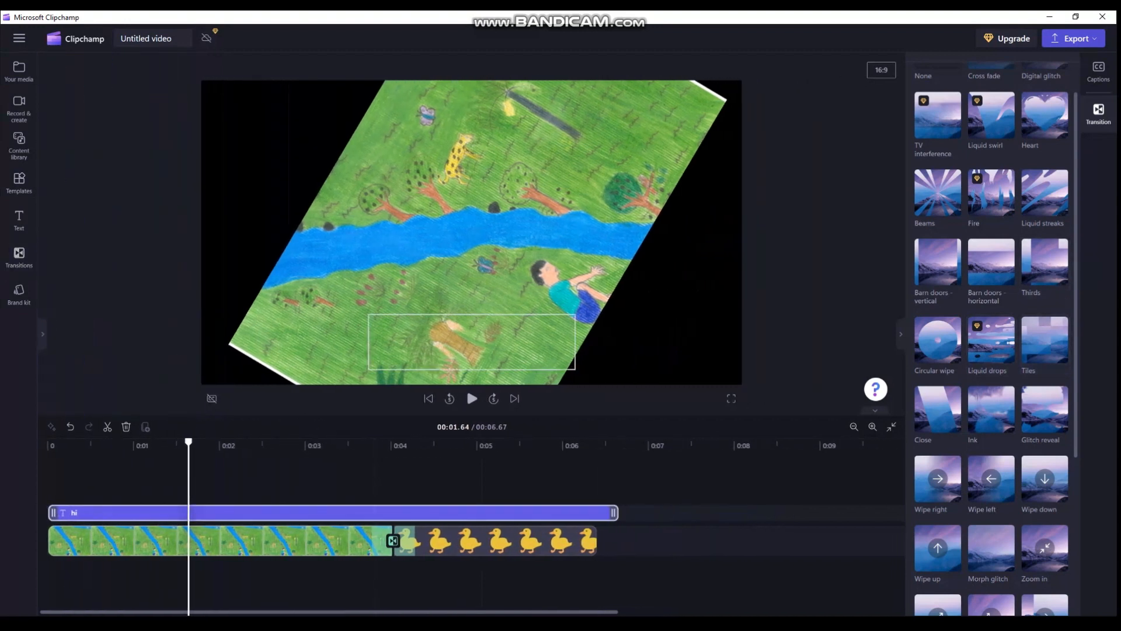
left_click(369, 461)
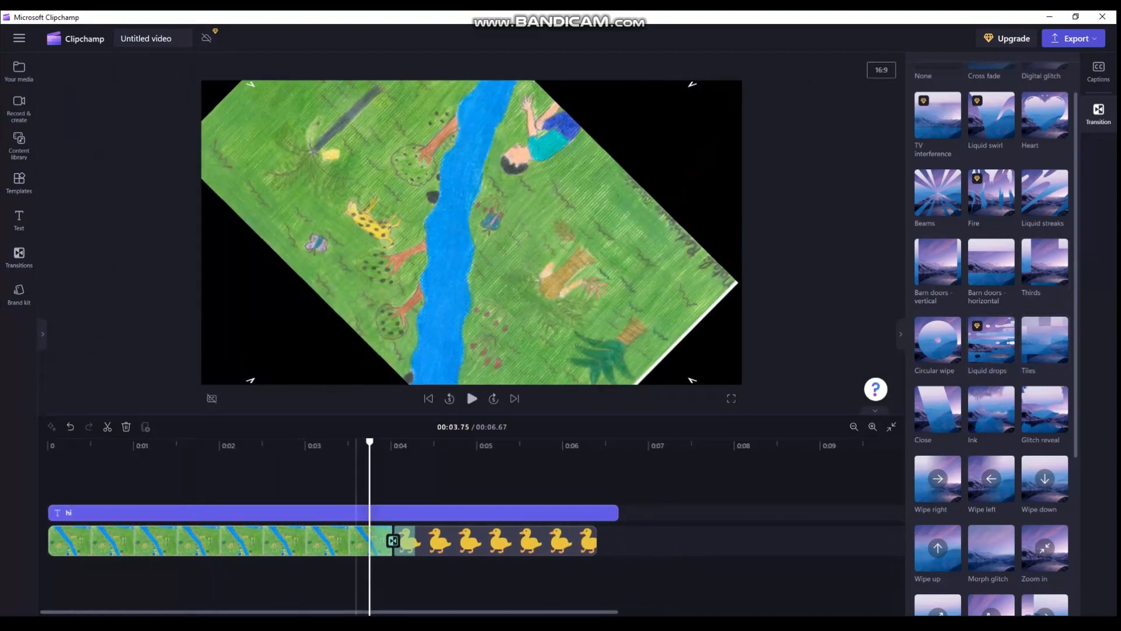
left_click(472, 398)
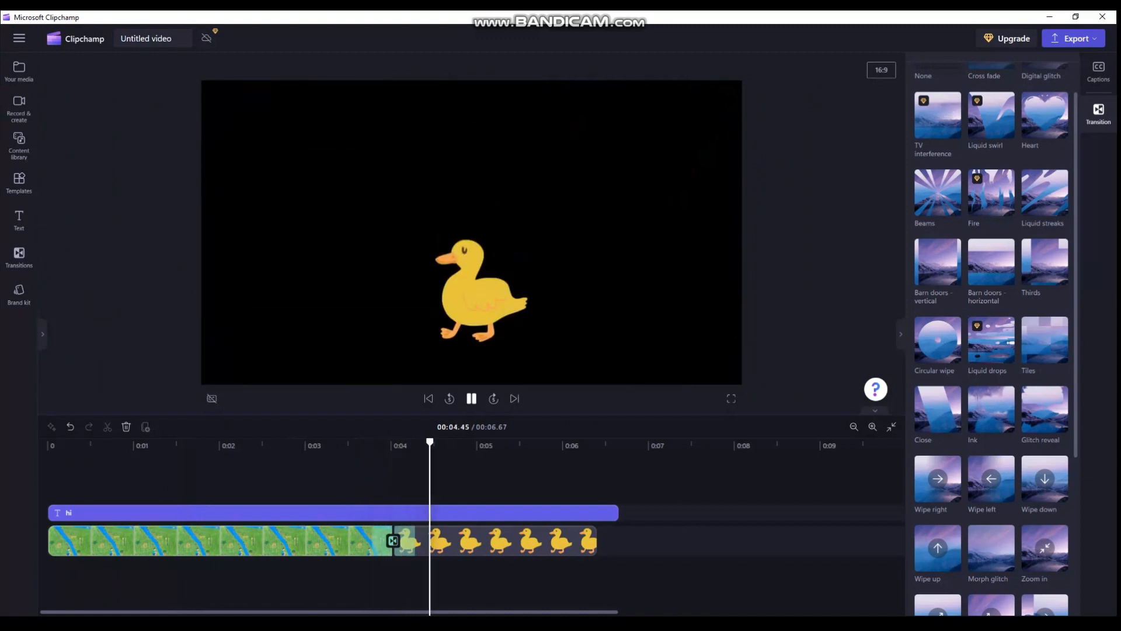
key("space")
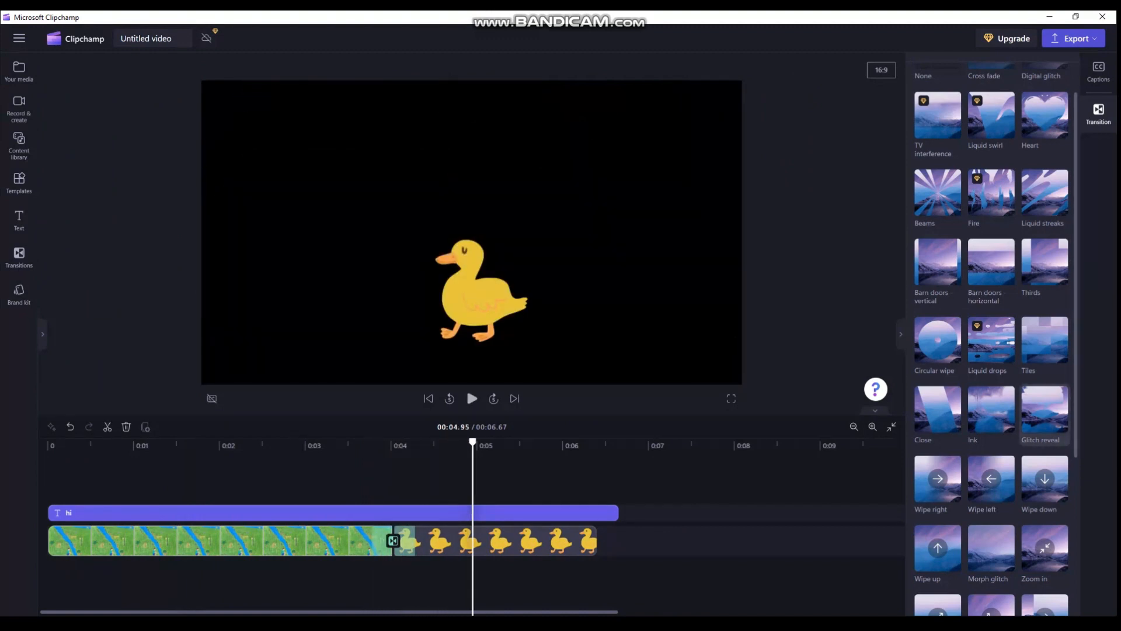
Set the Push down transition's duration to 2.39 and briefly play the video
scroll(1044, 403, "down", 4)
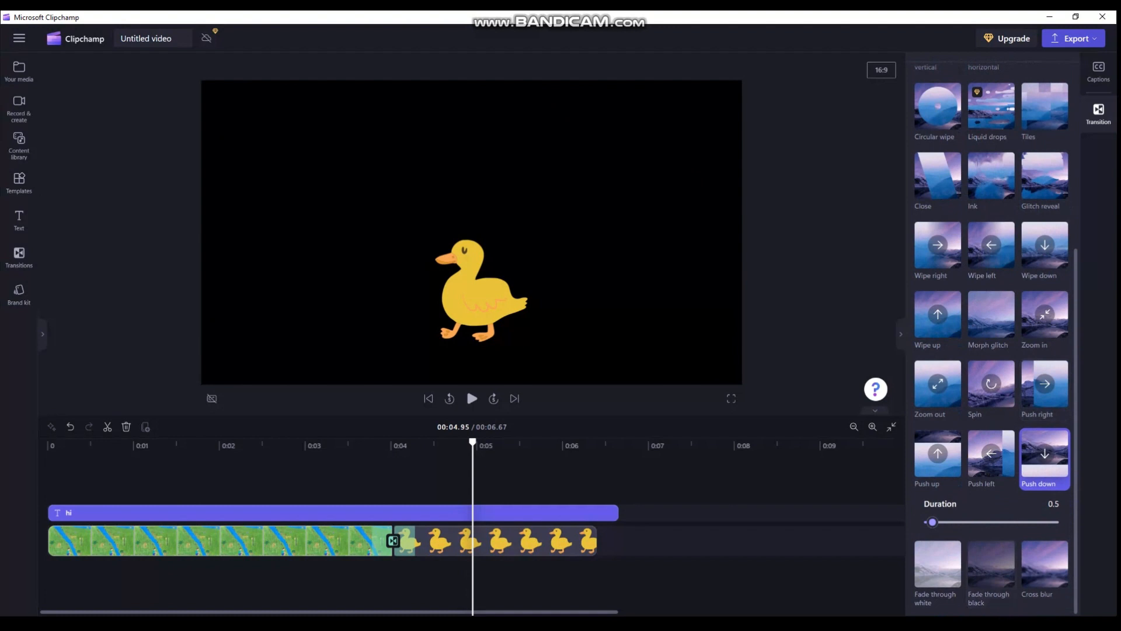
left_click_drag(932, 522, 985, 522)
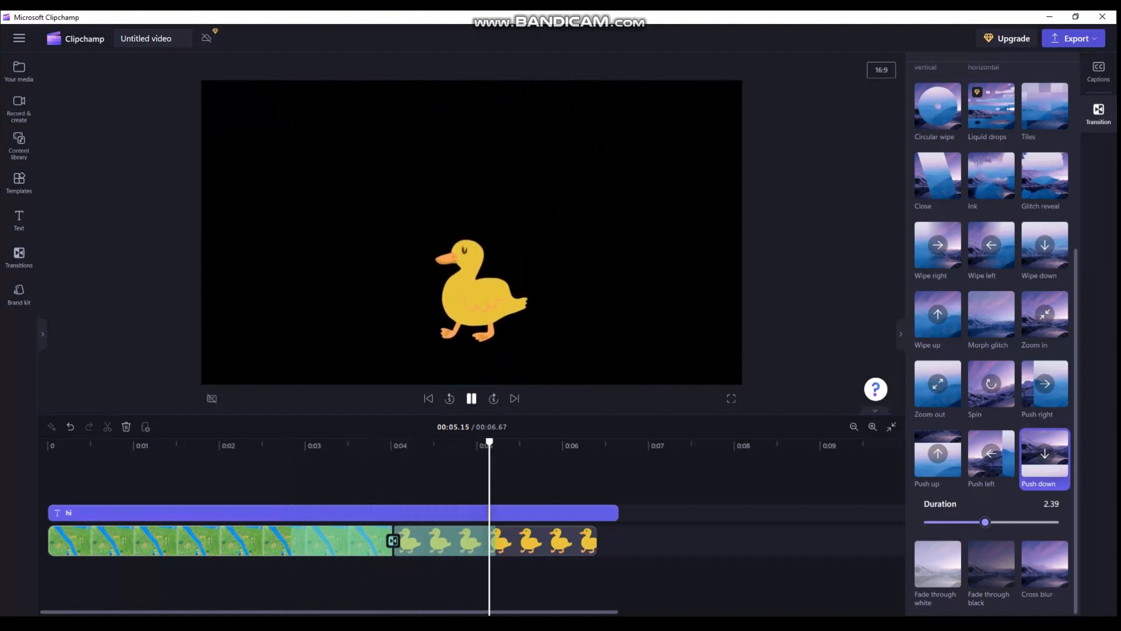
key("space")
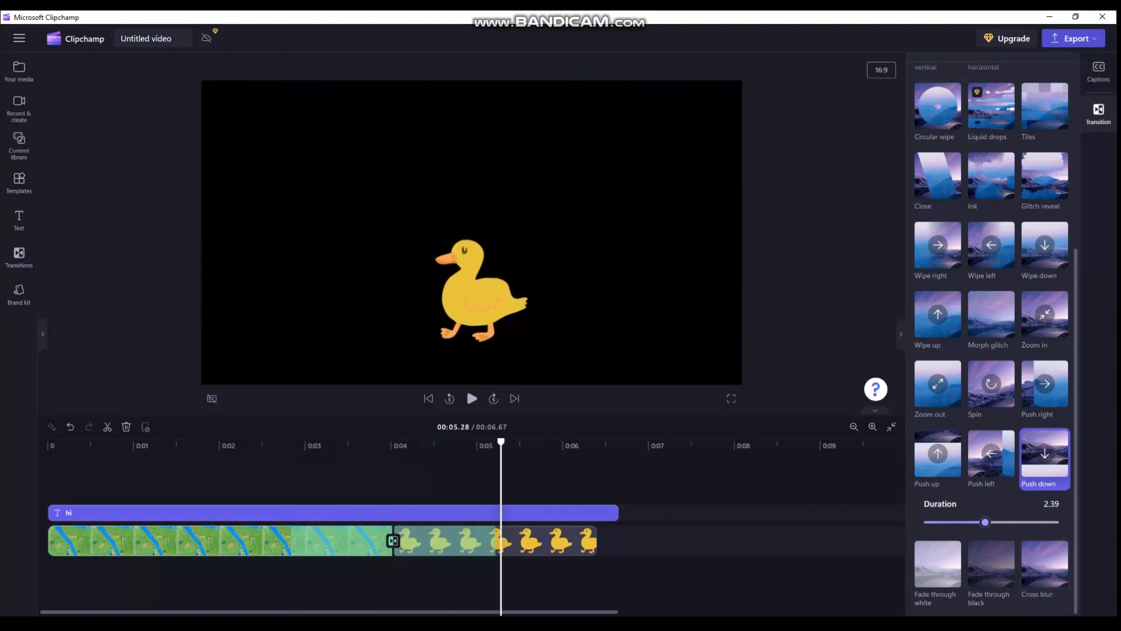
Set the Push down transition's duration to 0.3 and preview it from about 3.83 s
left_click_drag(985, 522, 927, 522)
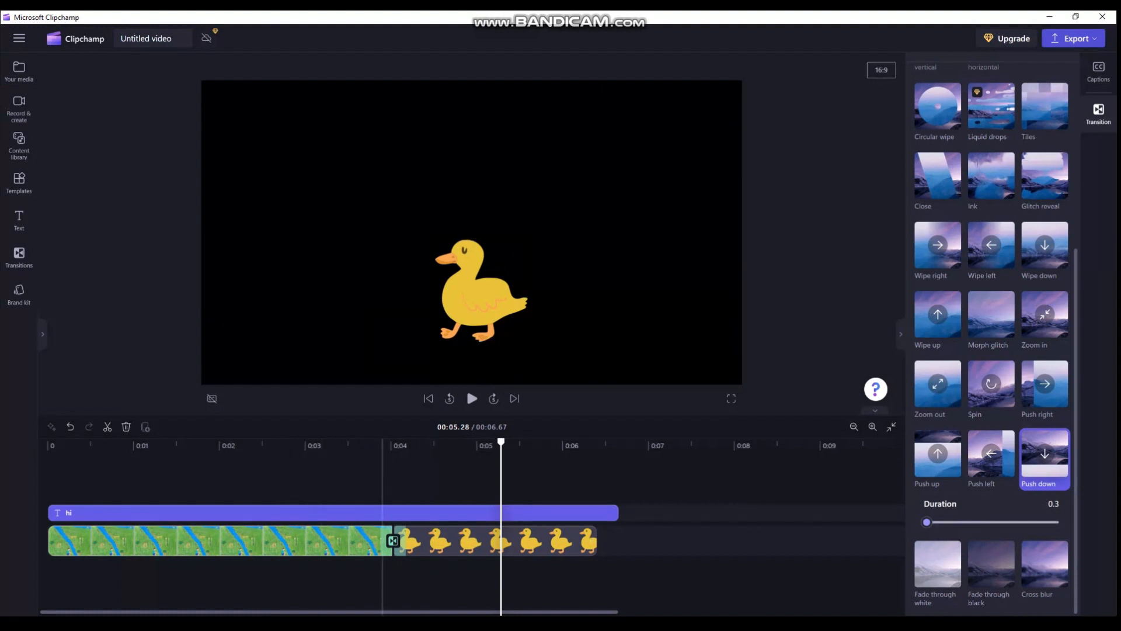
left_click(376, 446)
key("space")
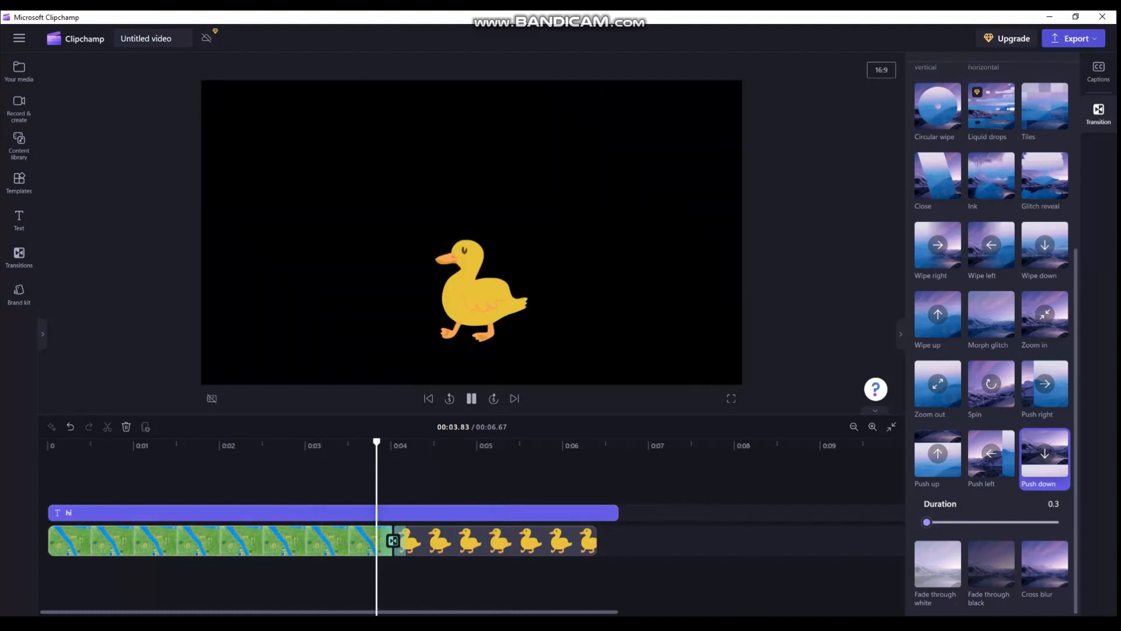
left_click(450, 481)
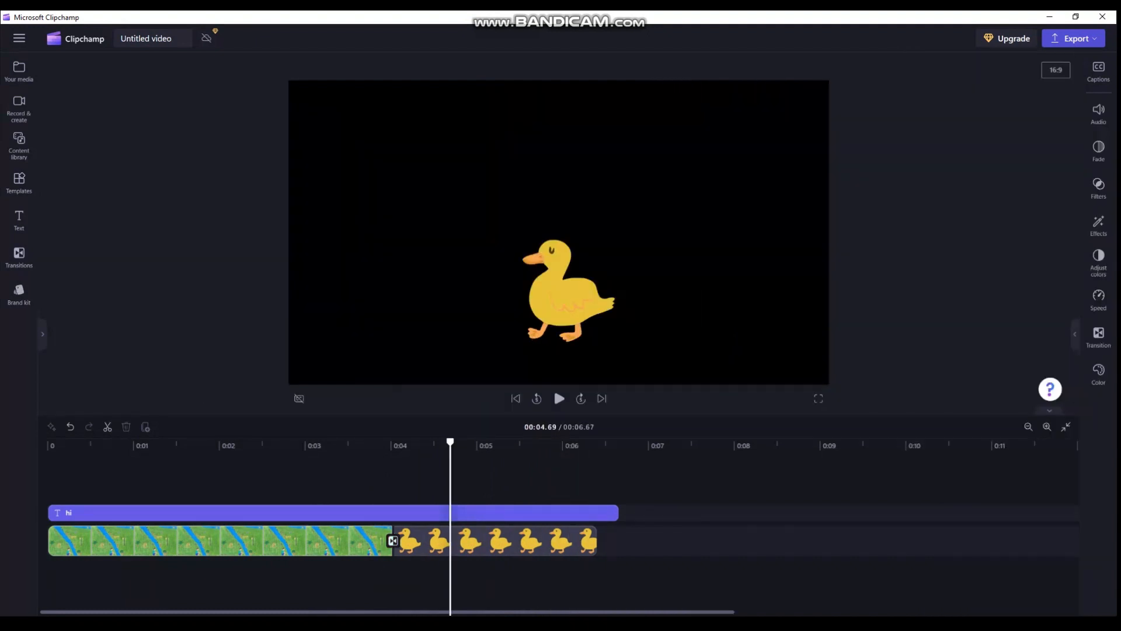
Rename the video as "Hi" and choose 1080p as its export quality
left_click(146, 38)
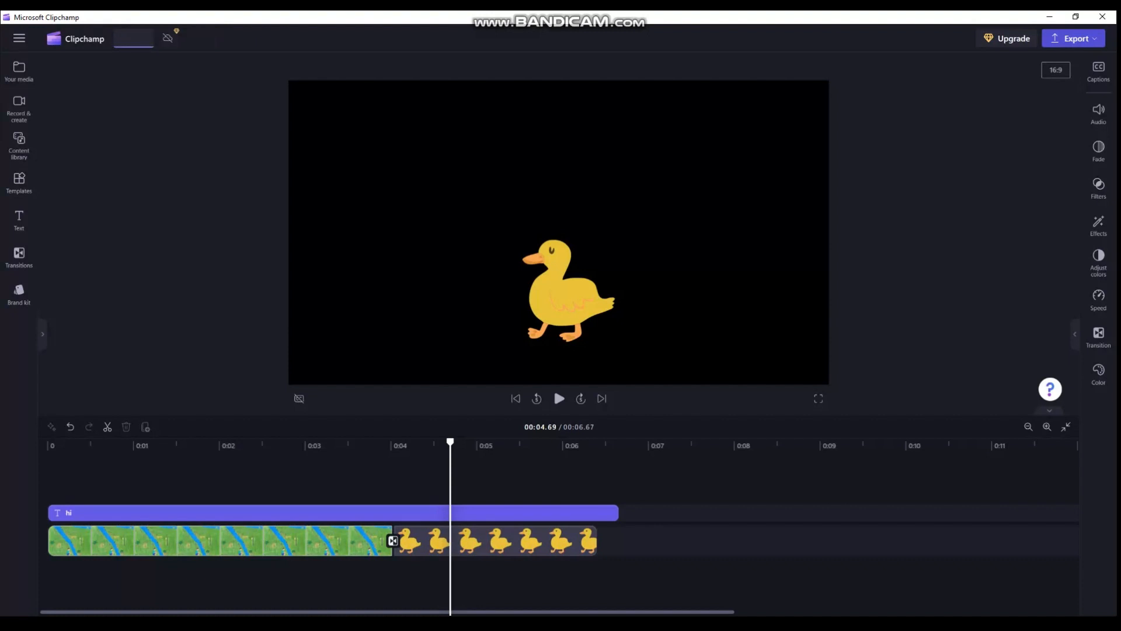
type("Hi -")
key("BackSpace")
key("BackSpace")
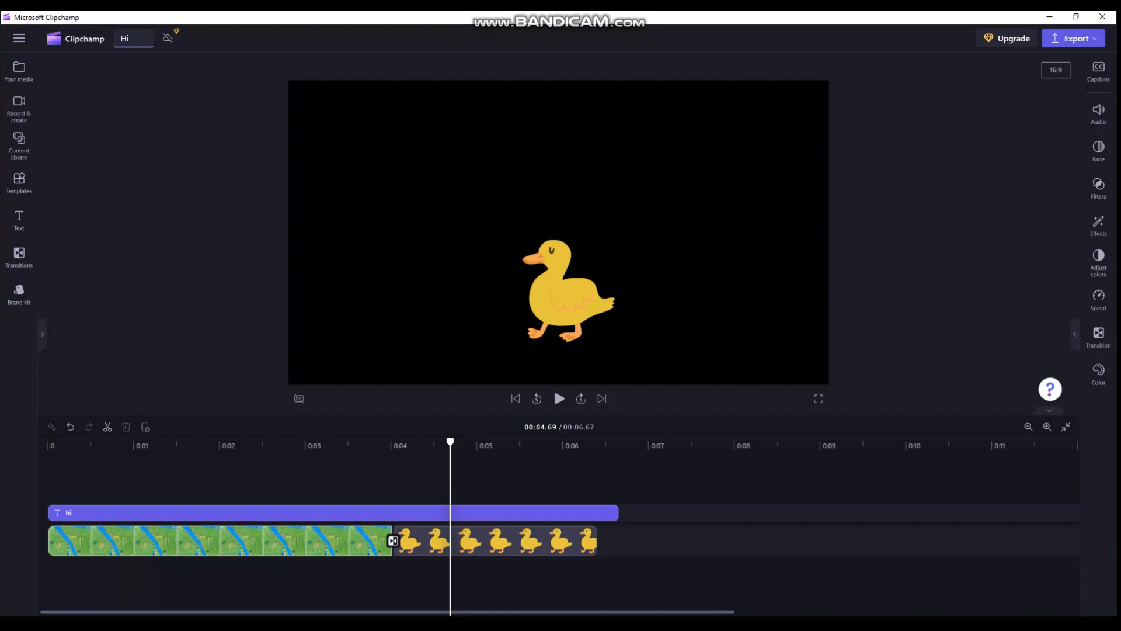
left_click(1073, 39)
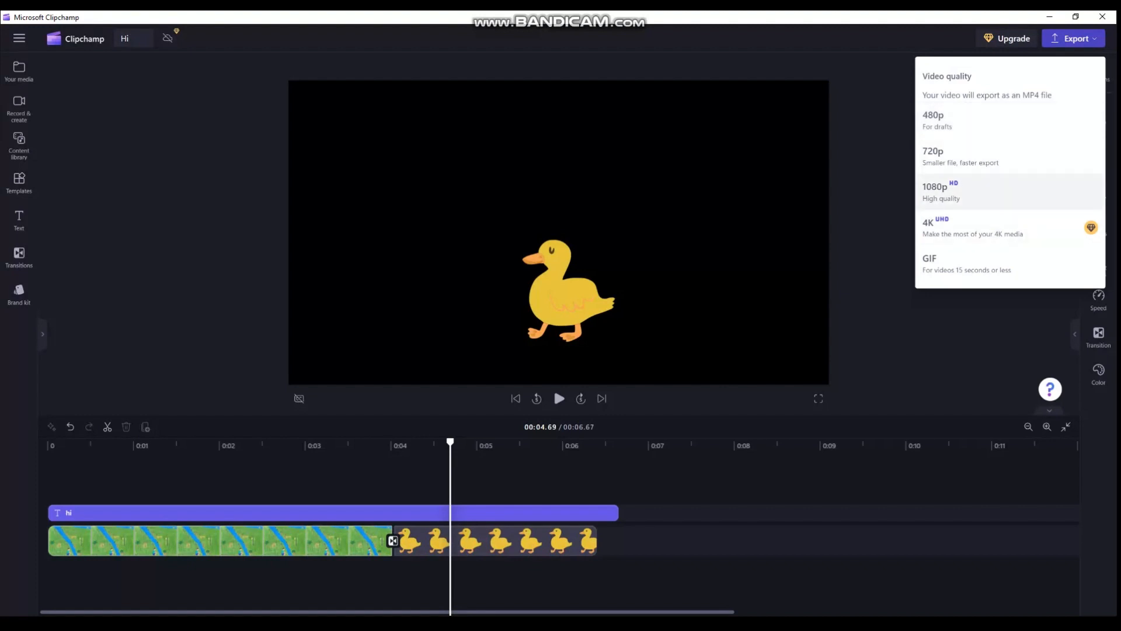
left_click(1009, 192)
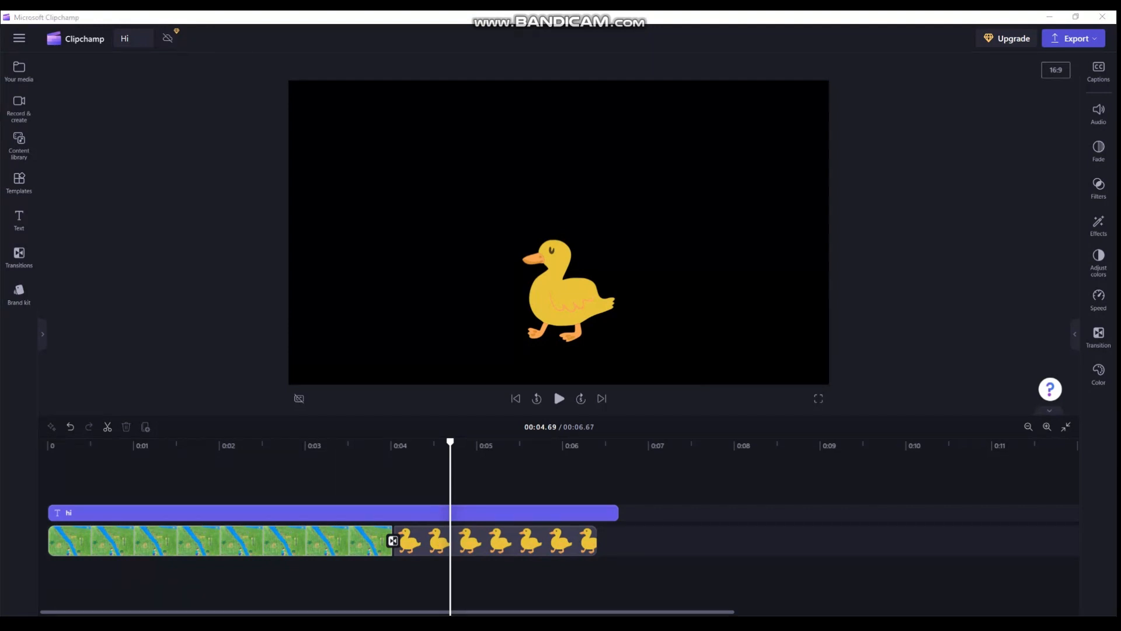
Return to the home page without syncing to the cloud and look through the saved videos
left_click(20, 38)
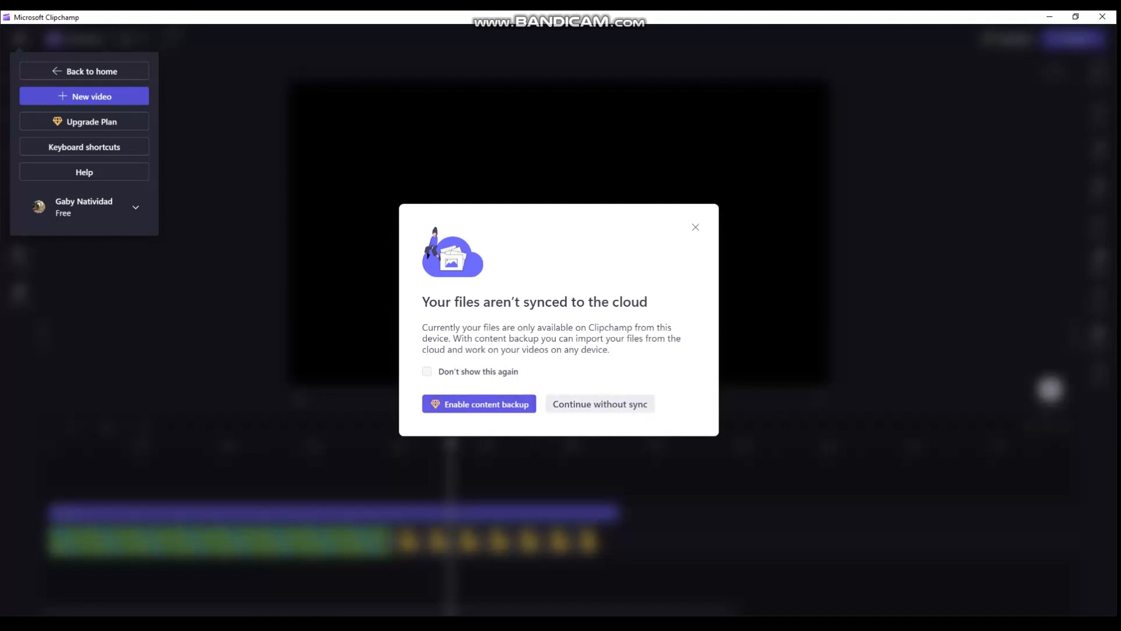
left_click(599, 403)
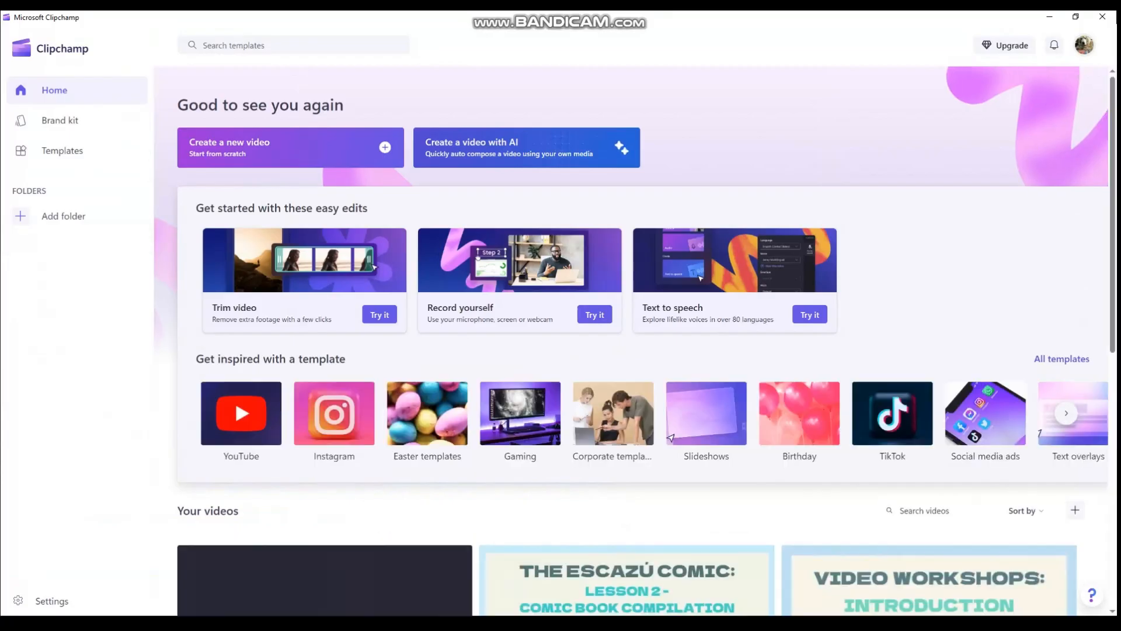
scroll(233, 327, "down", 5)
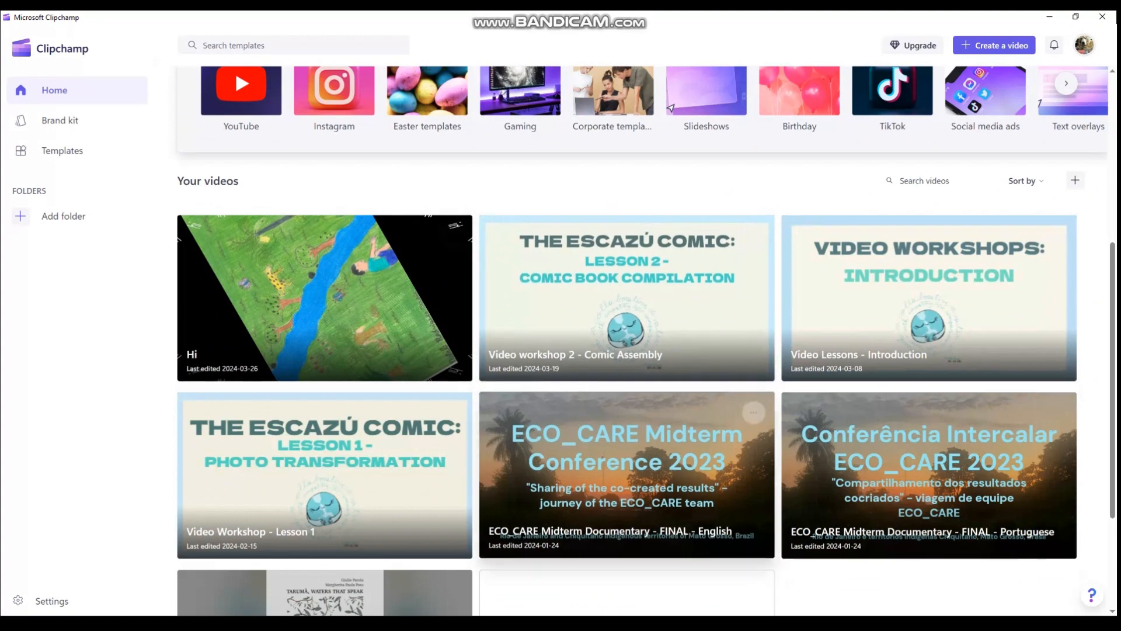
scroll(327, 485, "down", 3)
scroll(324, 409, "up", 4)
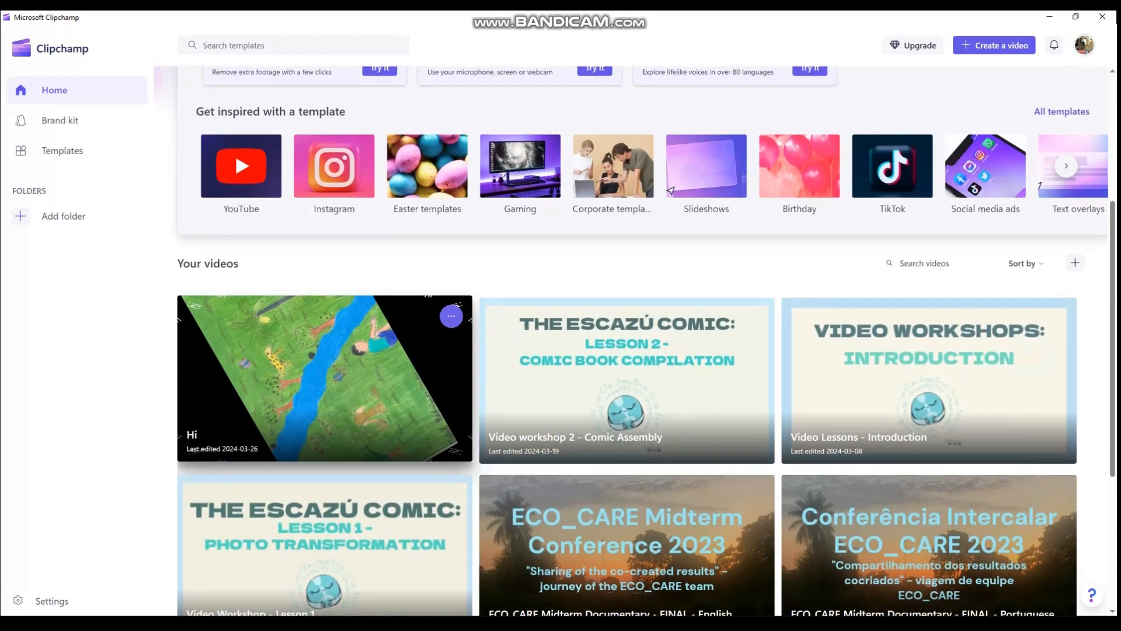
Reopen the saved "Hi" video for editing
left_click(451, 316)
left_click(327, 380)
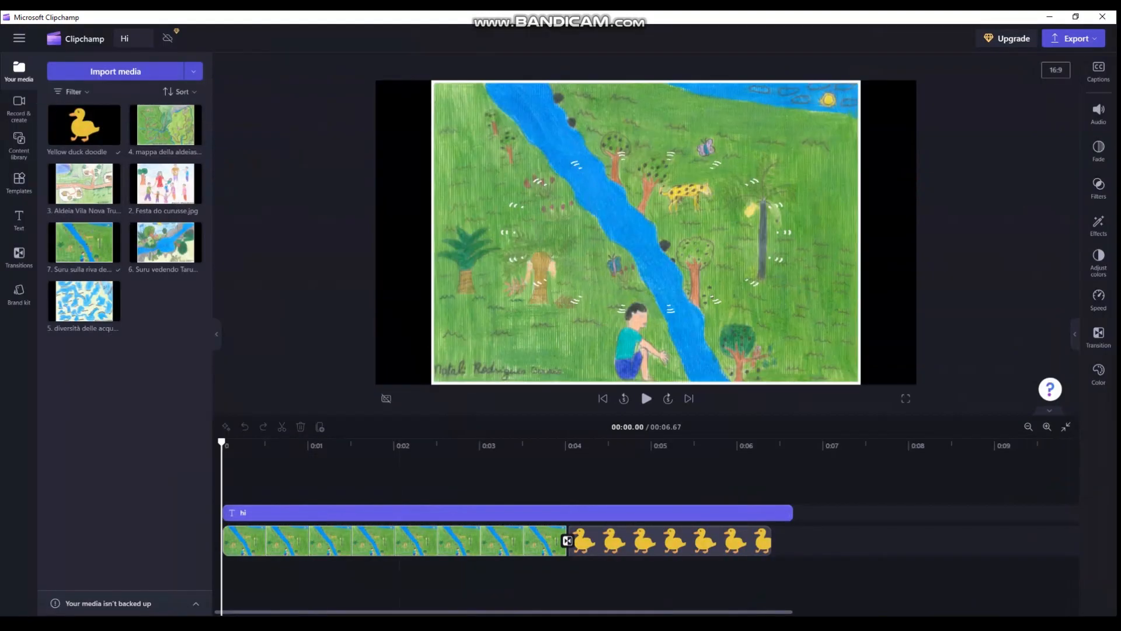
left_click(394, 540)
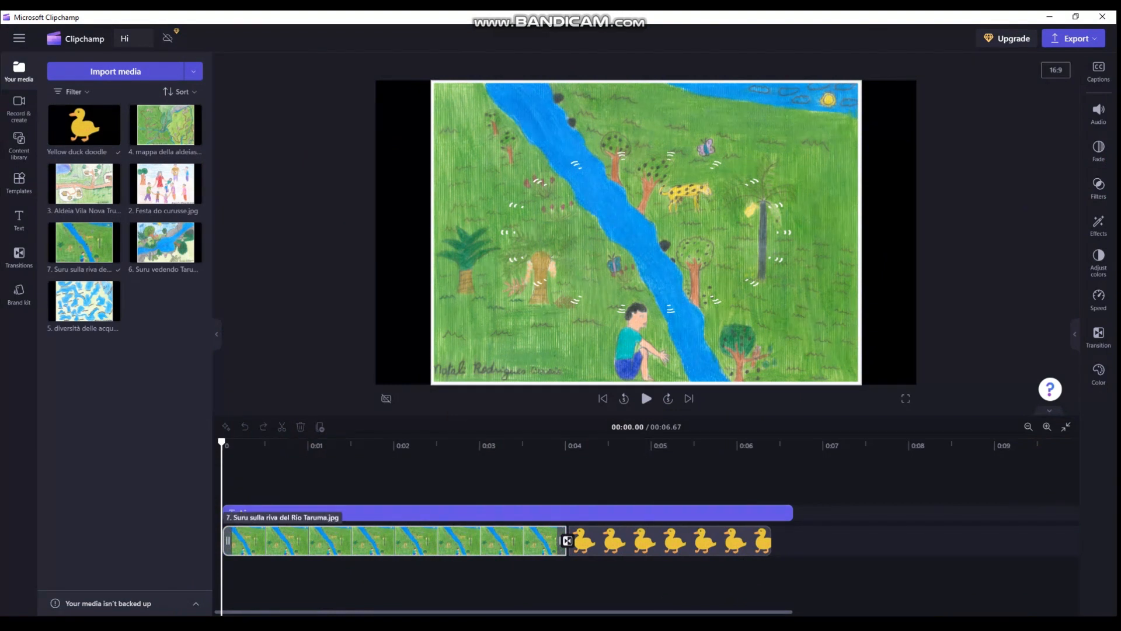